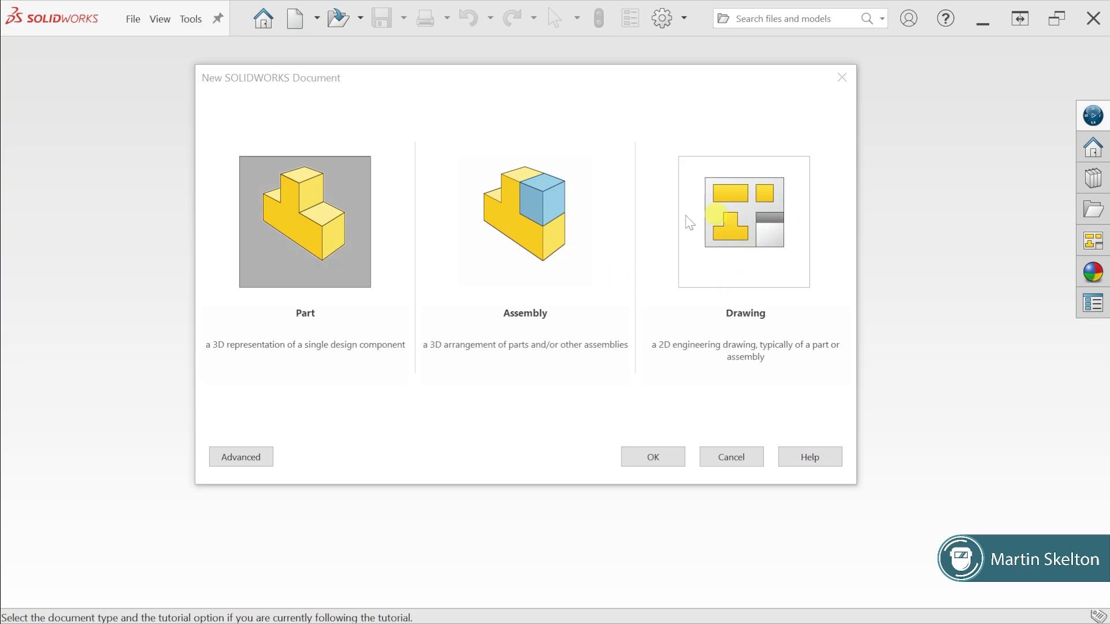
Create a new part document and minimize its document window
click(647, 456)
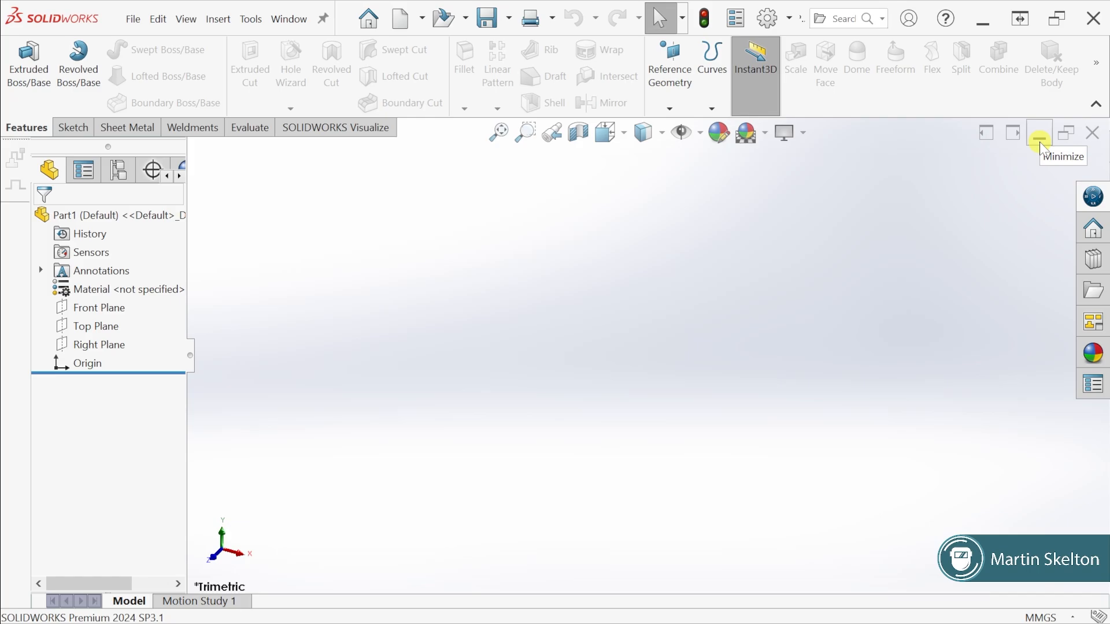
click(1040, 139)
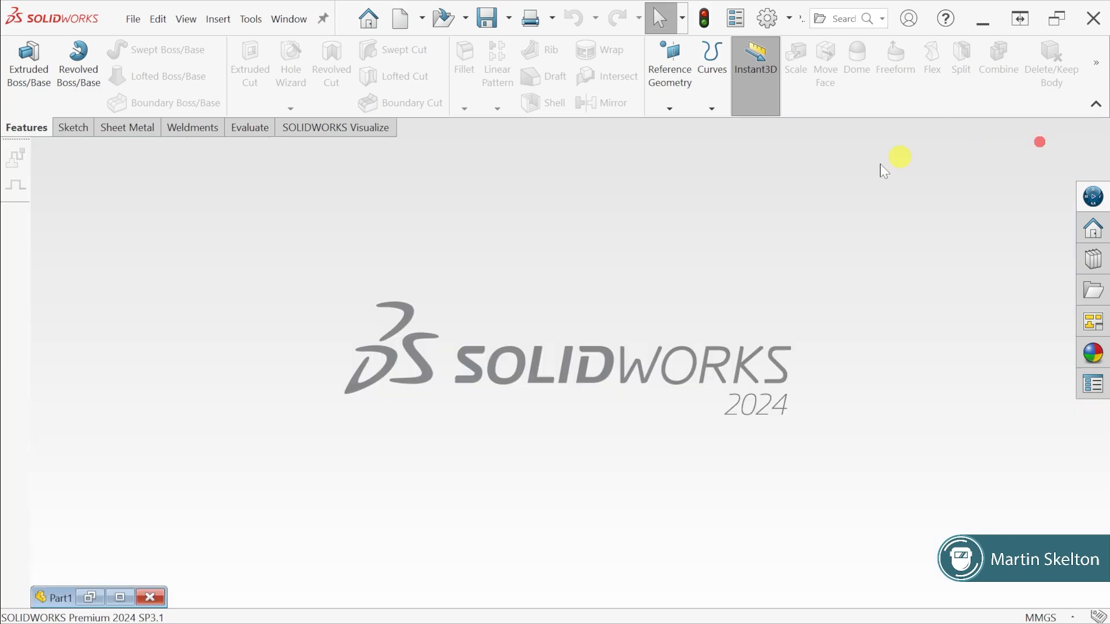
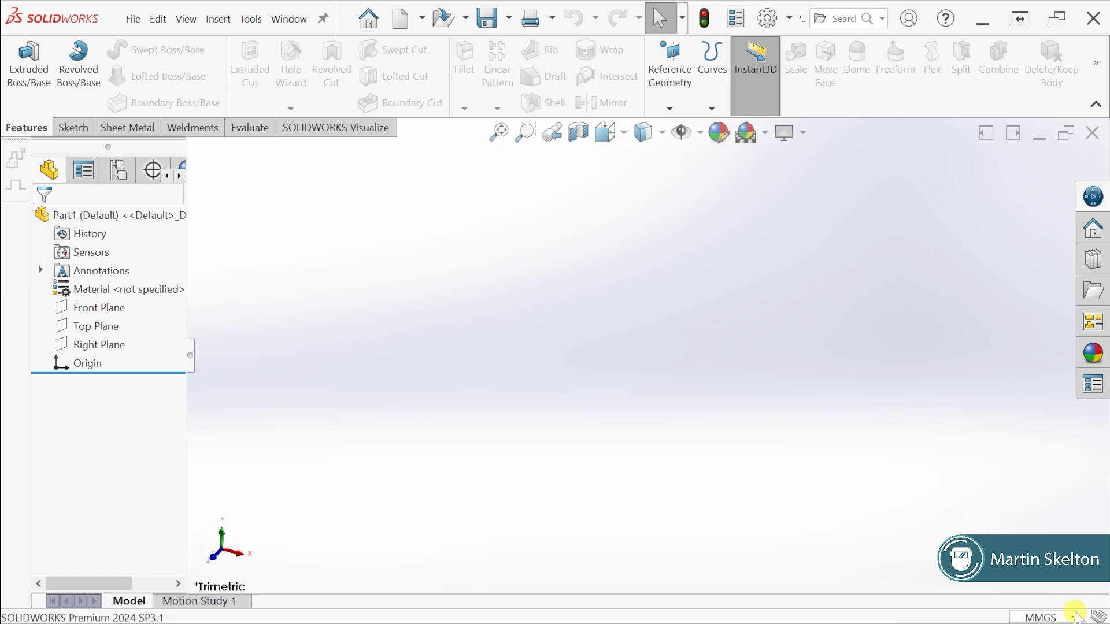
View the unit systems available for the part document, leaving the current one in place
click(1073, 618)
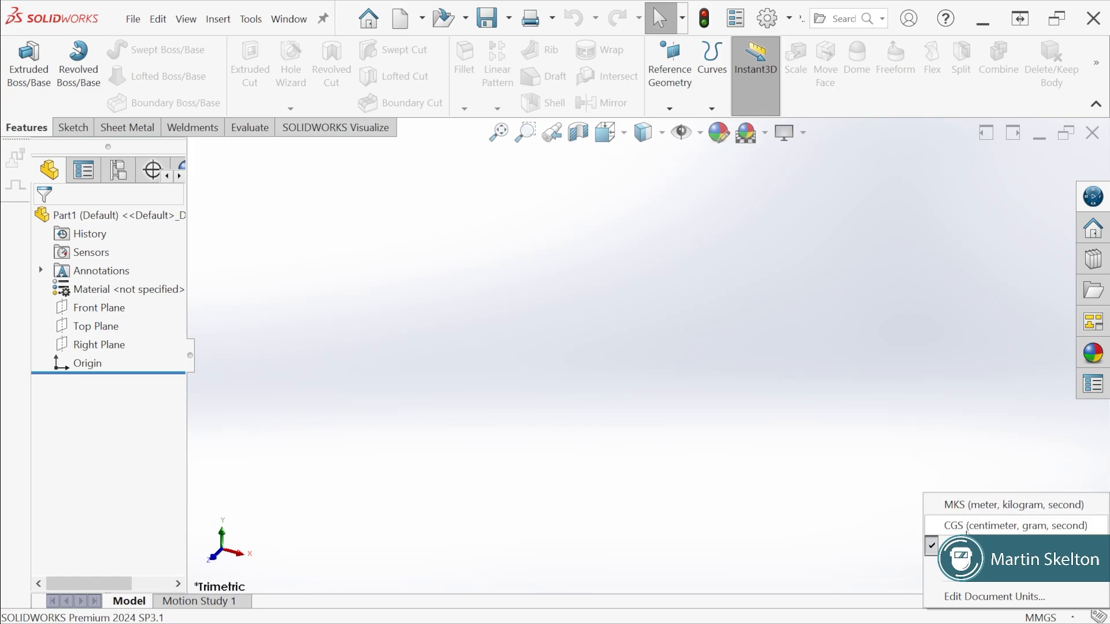
click(792, 256)
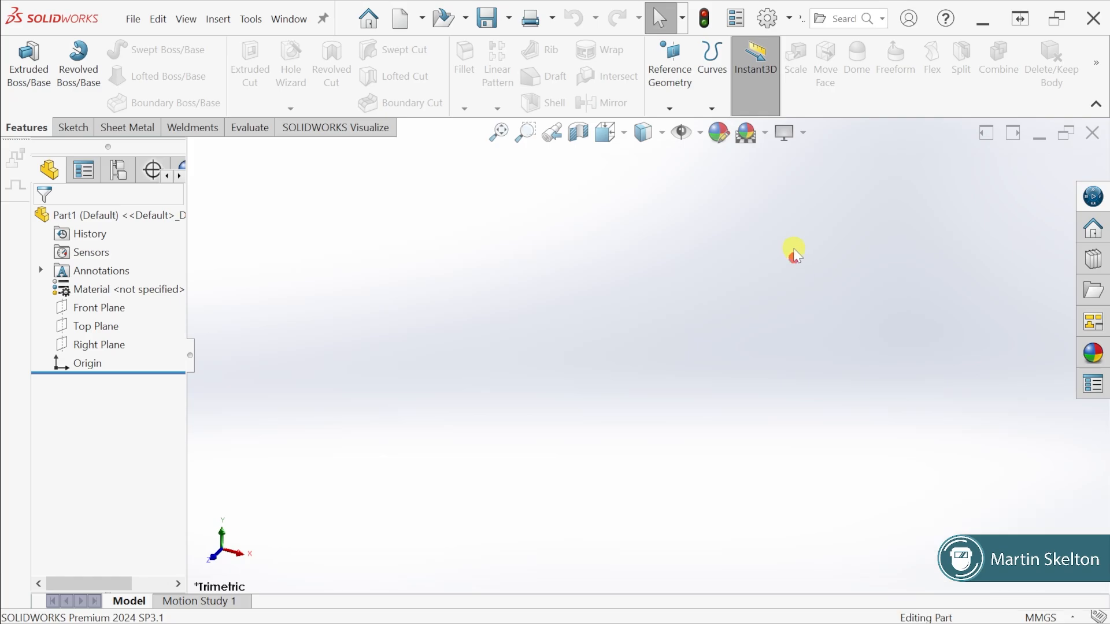
Choose ISO as the document's overall drafting standard, review its units settings and accept the options
click(768, 19)
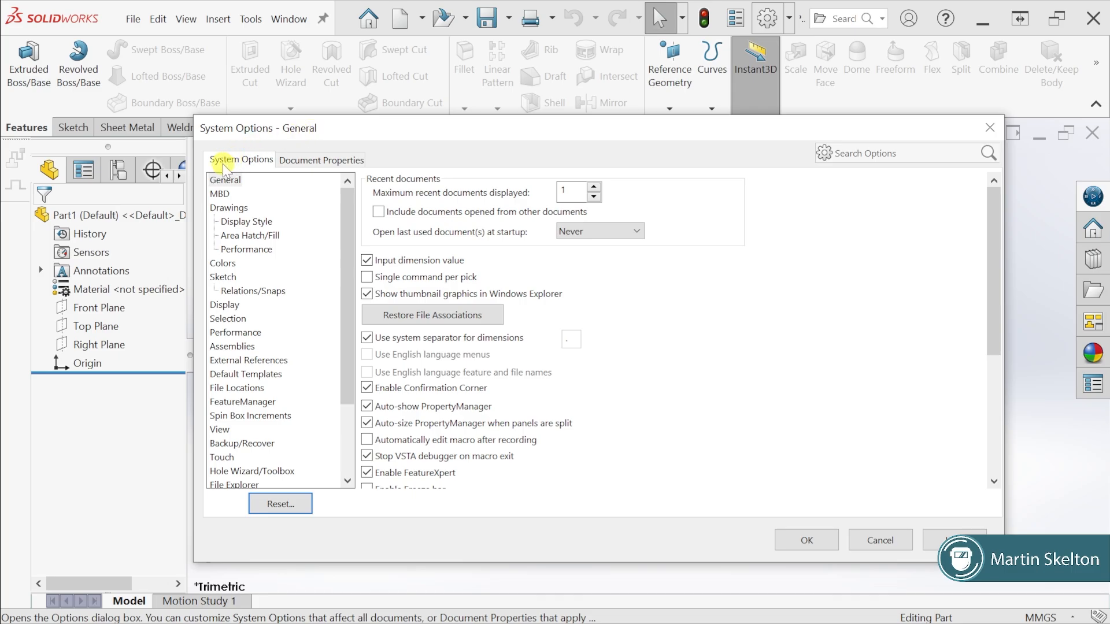
click(312, 162)
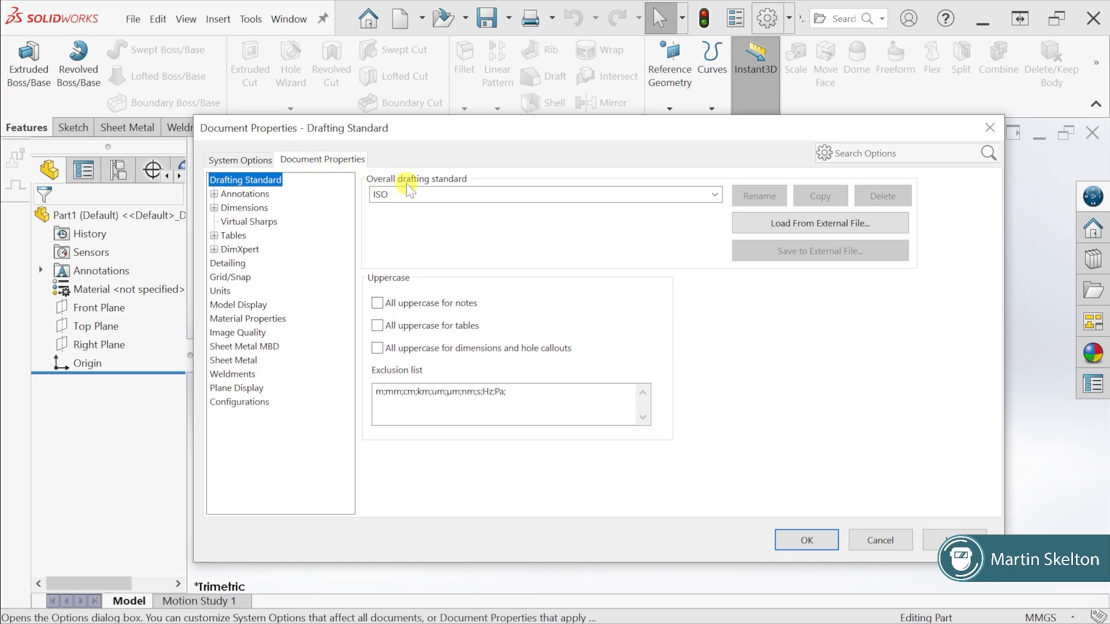
click(381, 195)
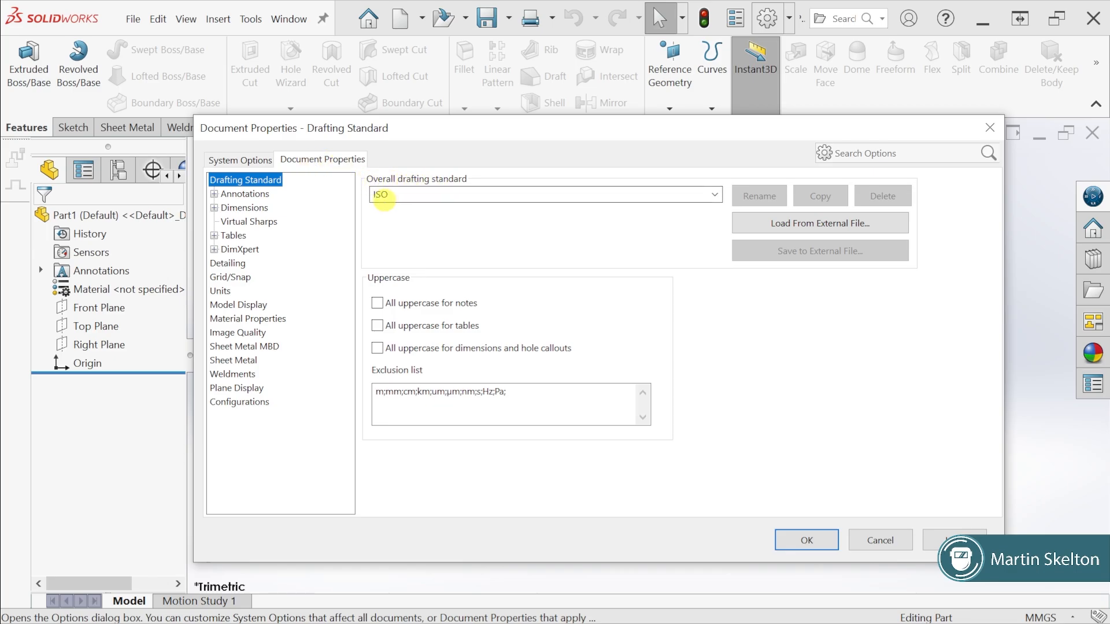
click(715, 196)
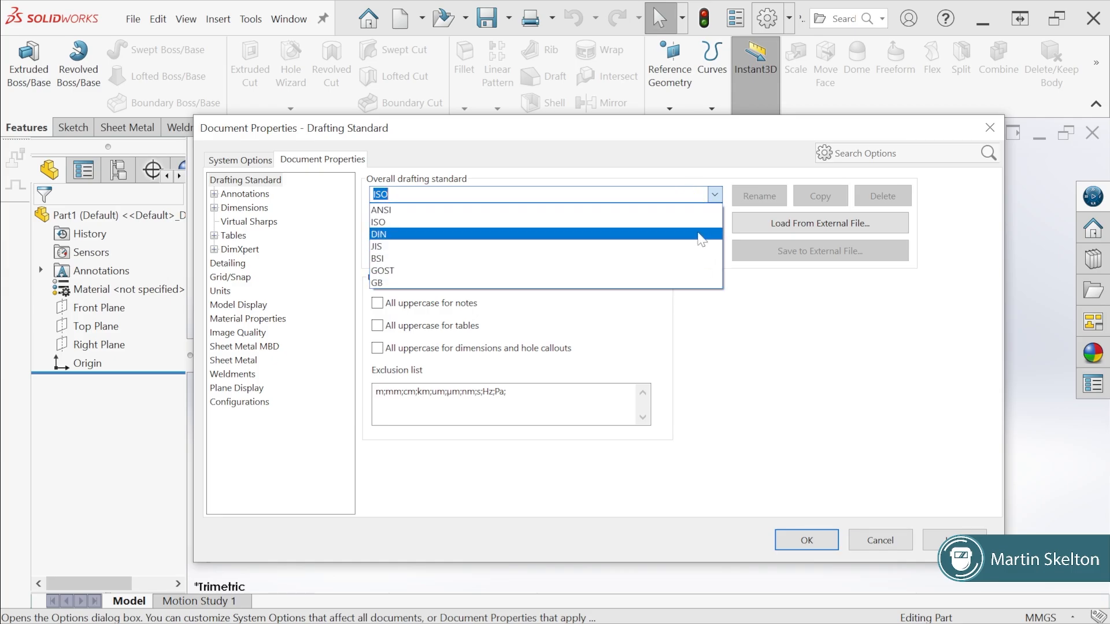
click(617, 223)
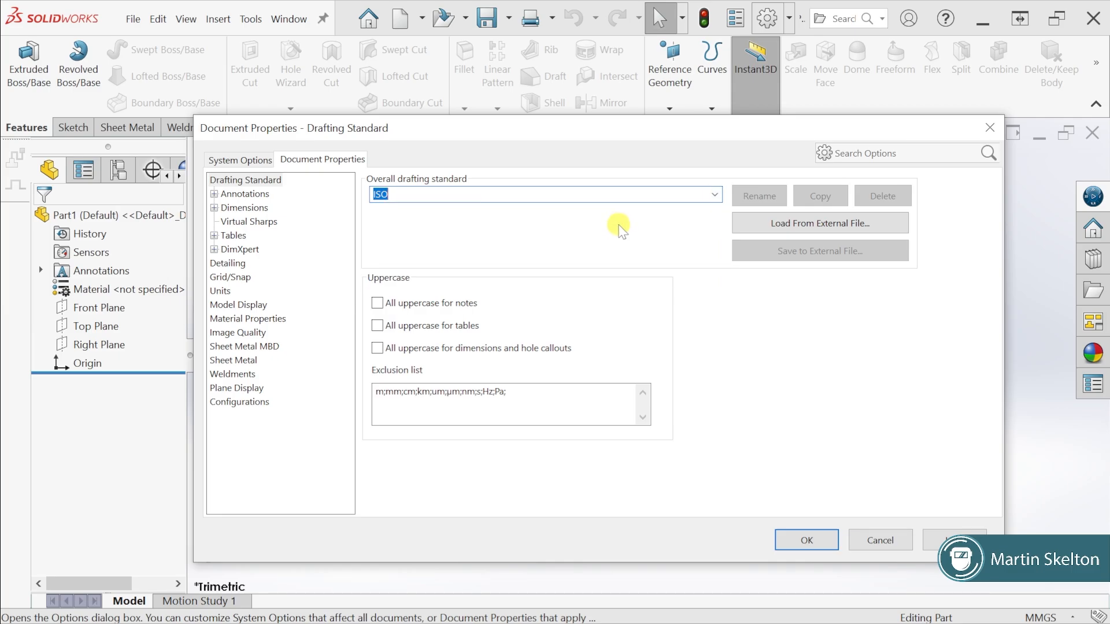
click(221, 291)
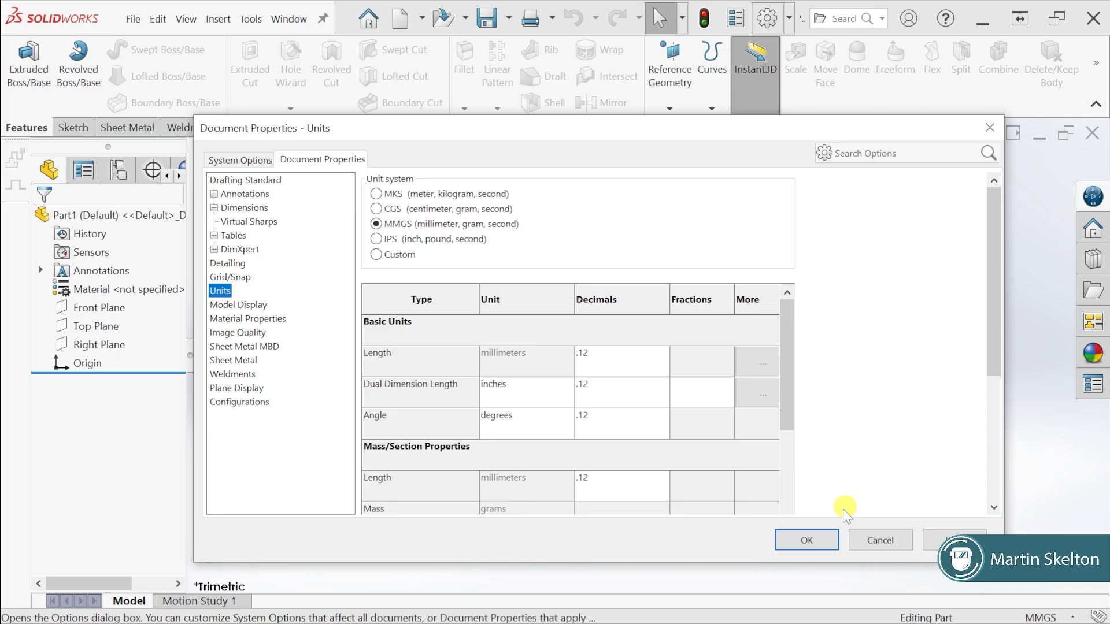
click(811, 541)
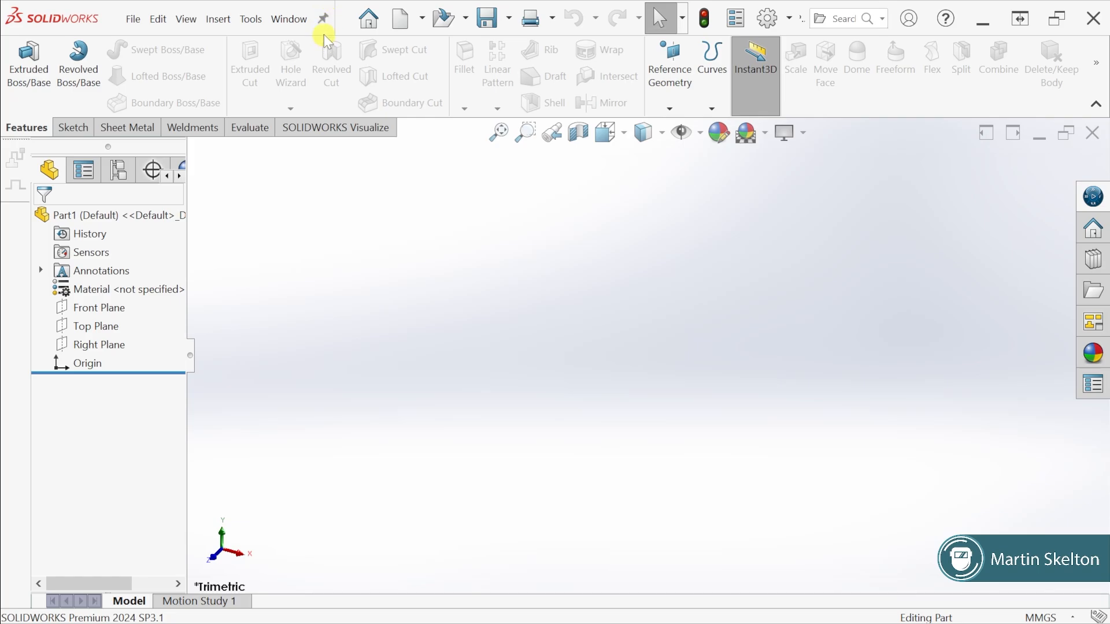
Unpin the main menu bar, look through the File and Window commands, and pin the bar again
click(324, 19)
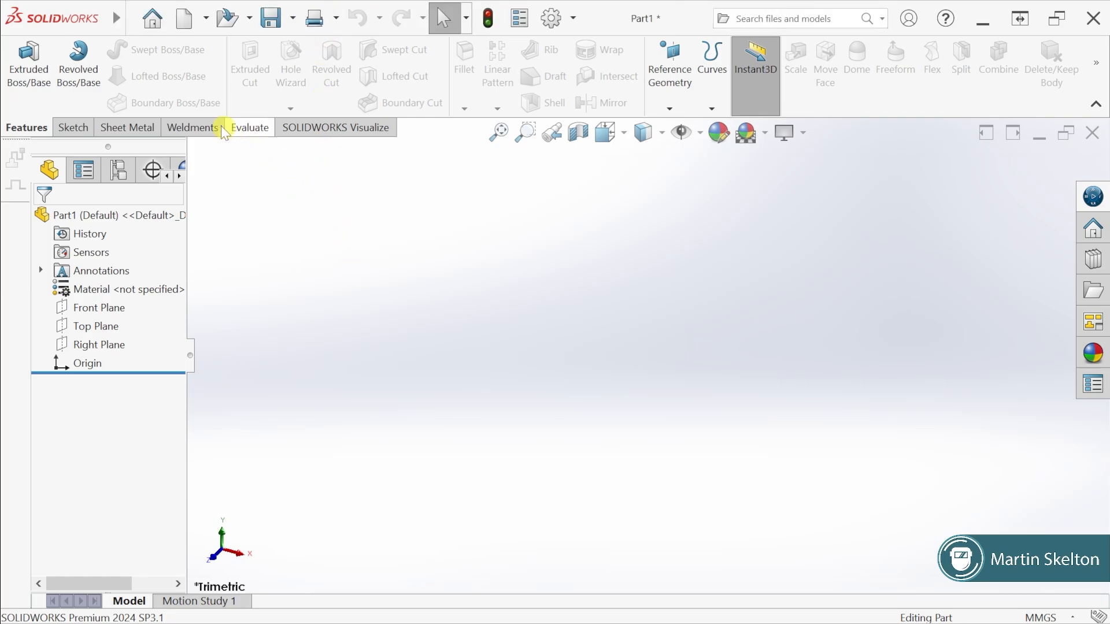
click(128, 19)
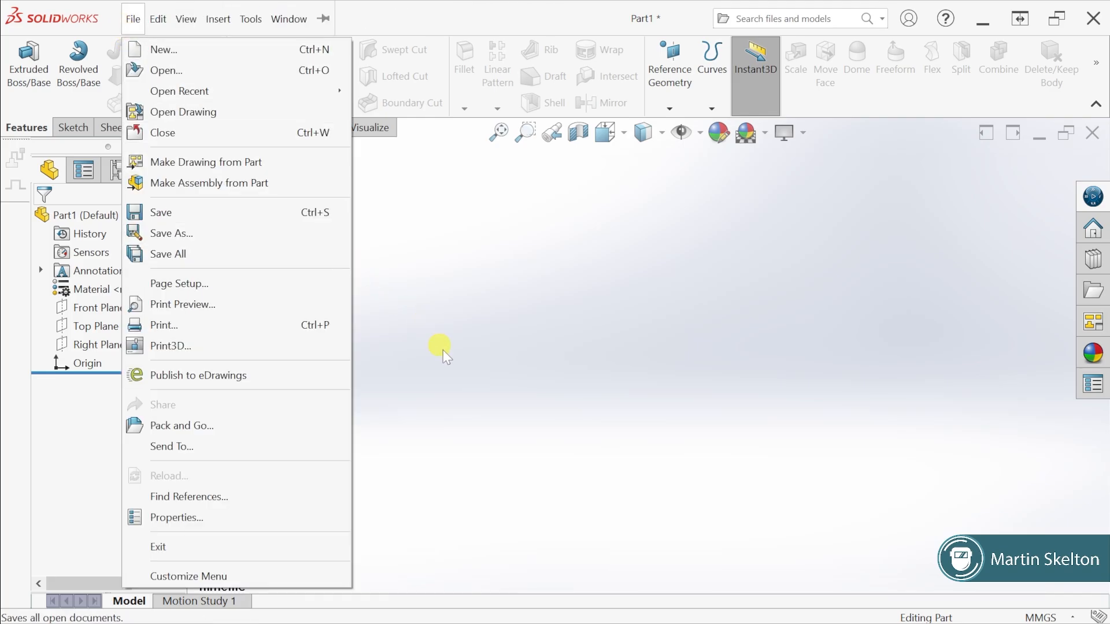
click(538, 294)
mouse_move(119, 16)
click(306, 21)
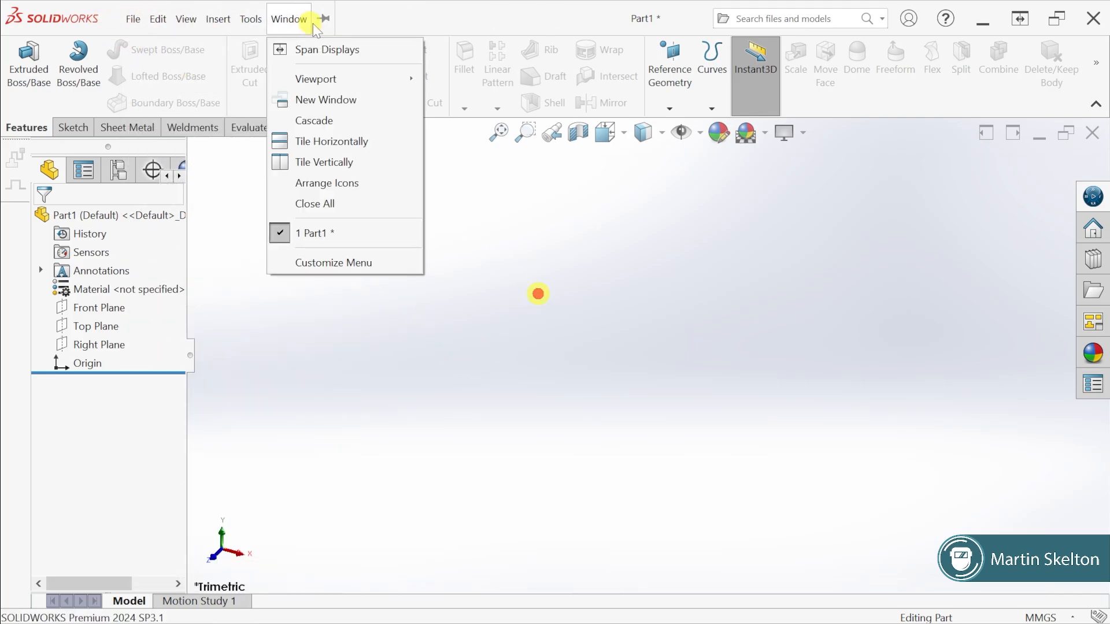
click(324, 19)
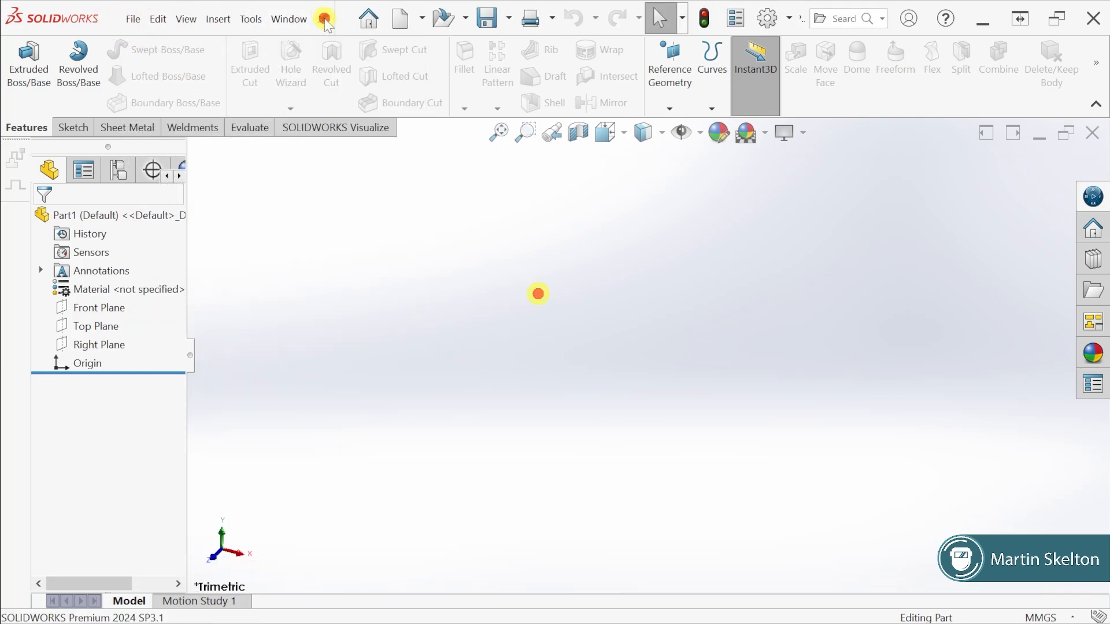
click(370, 232)
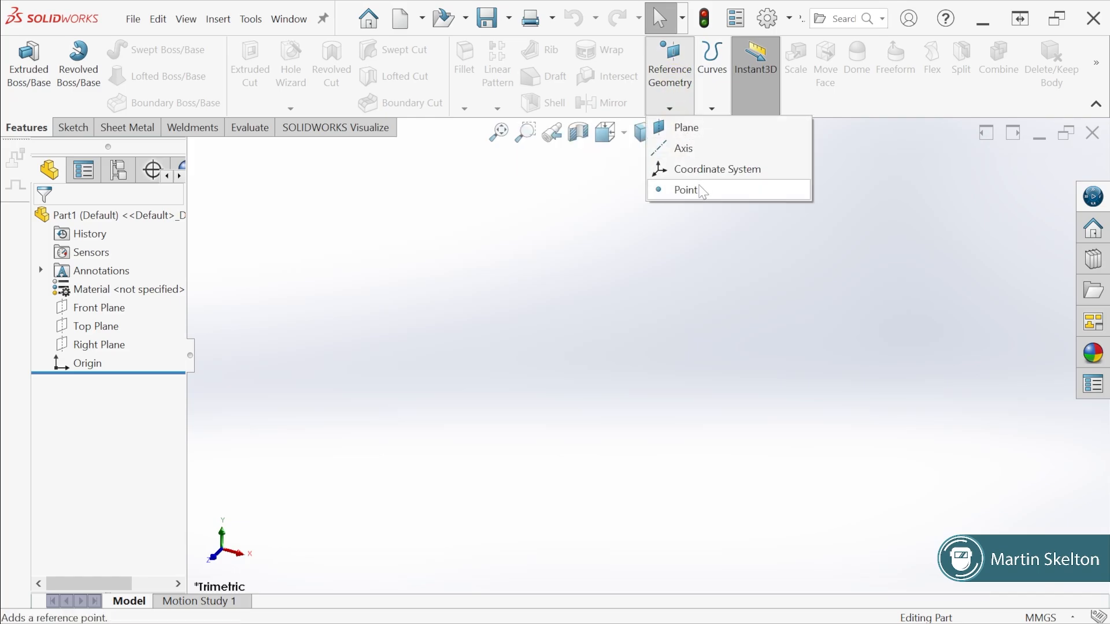
Examine the Reference Geometry and Curves commands and the Sketch, Sheet Metal, Weldments, Evaluate and SOLIDWORKS Visualize tool sets
click(680, 110)
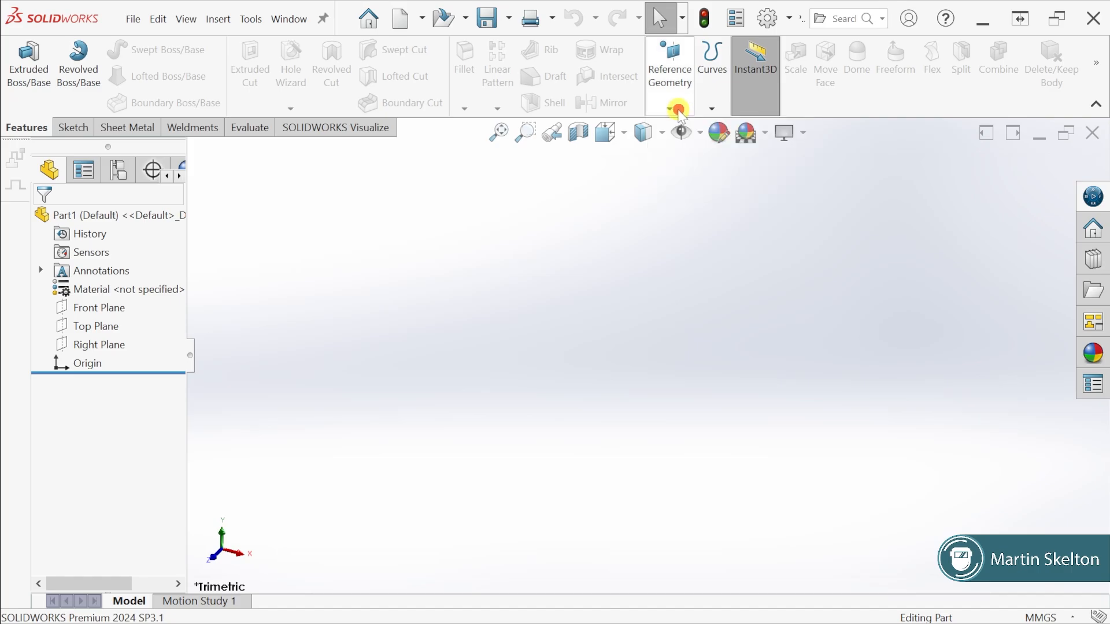
click(713, 109)
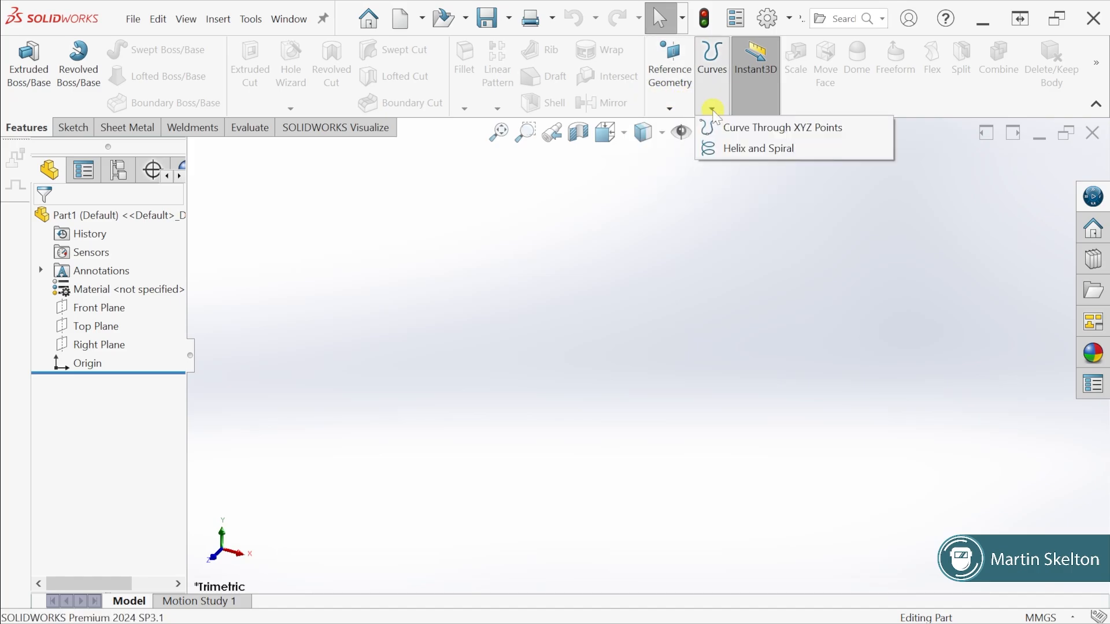
click(712, 110)
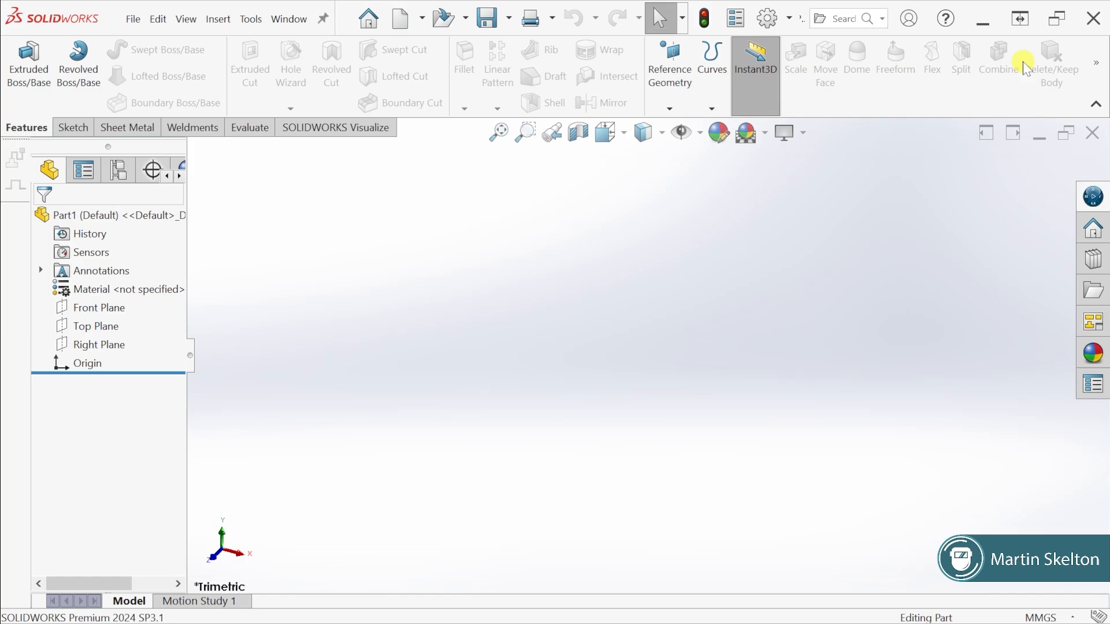
click(71, 129)
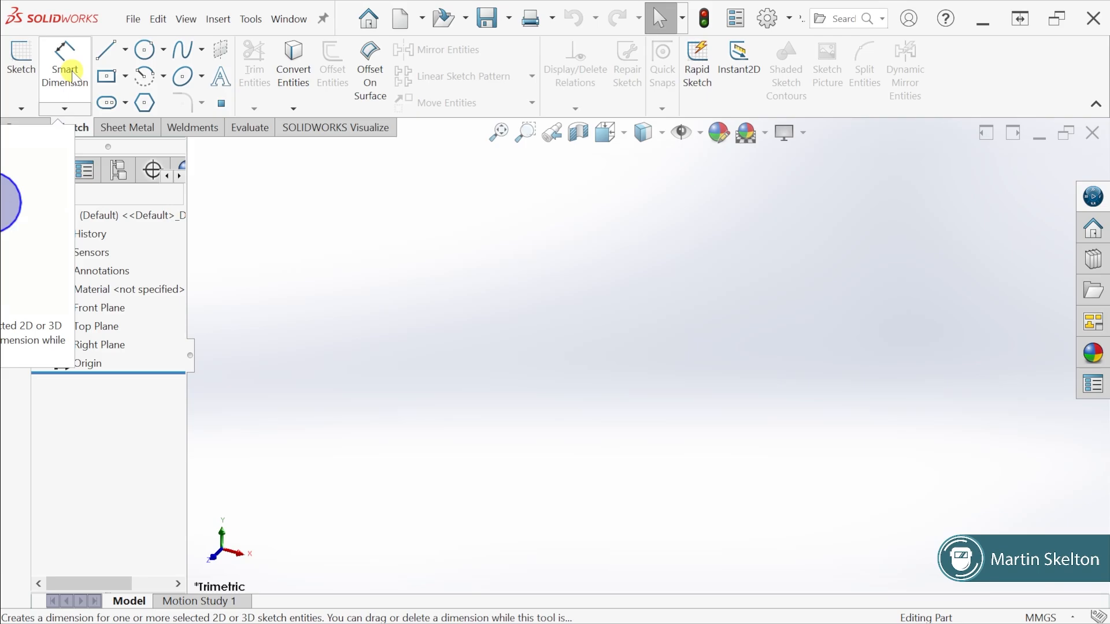
click(122, 128)
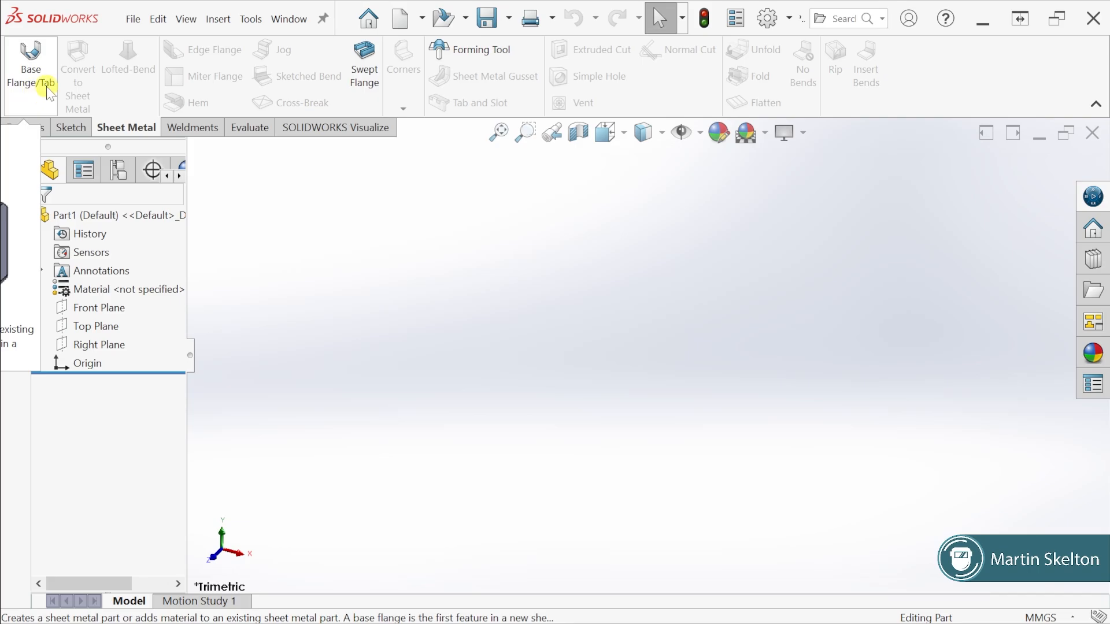
click(194, 128)
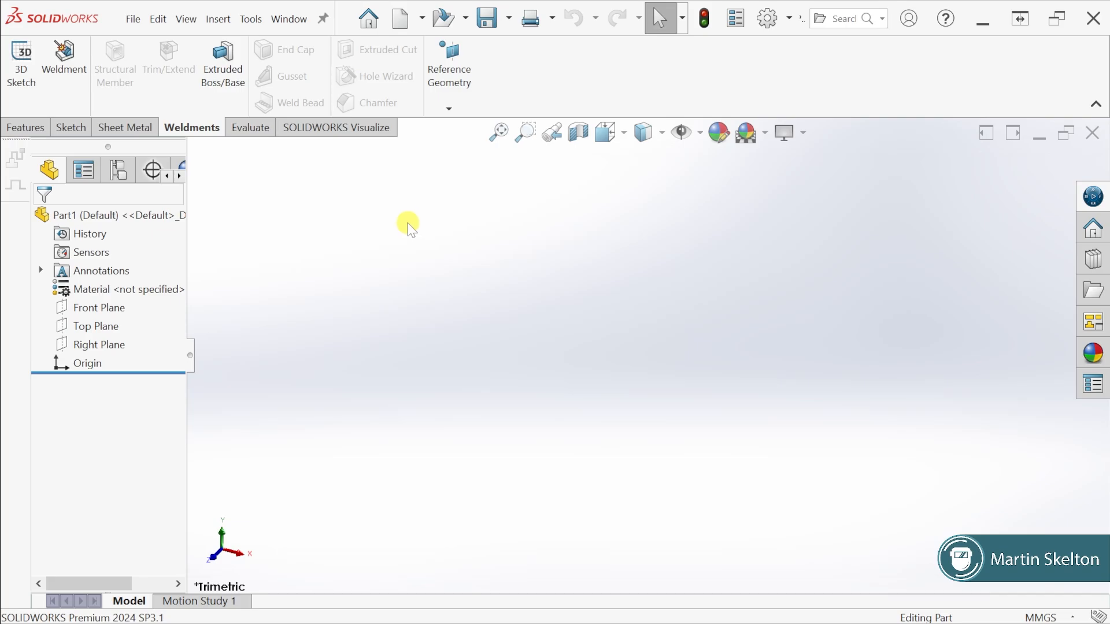
click(250, 129)
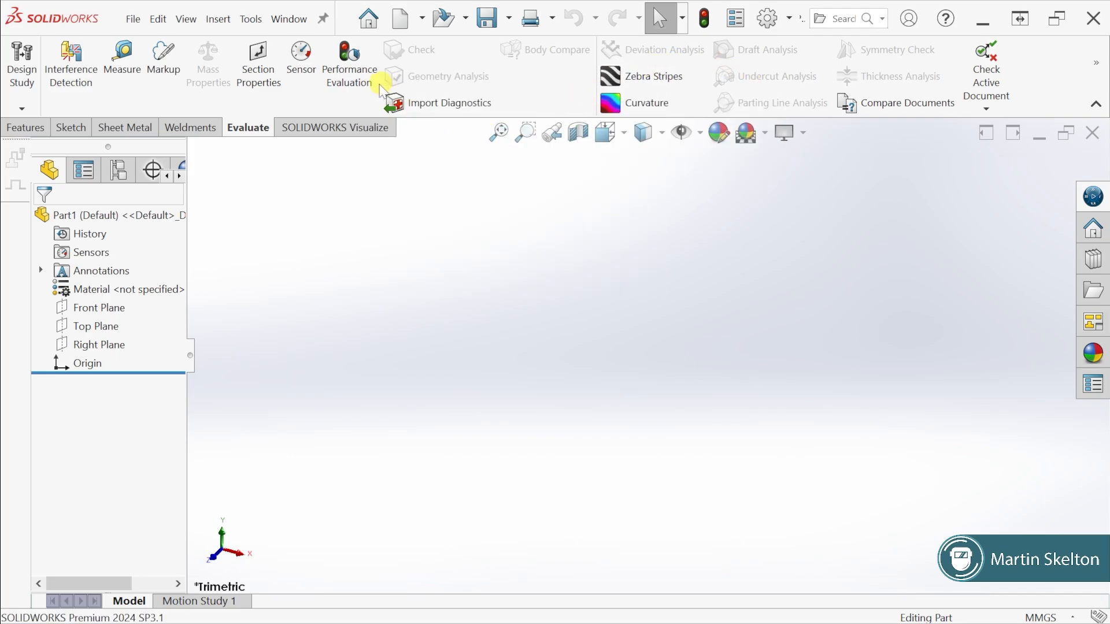
click(307, 132)
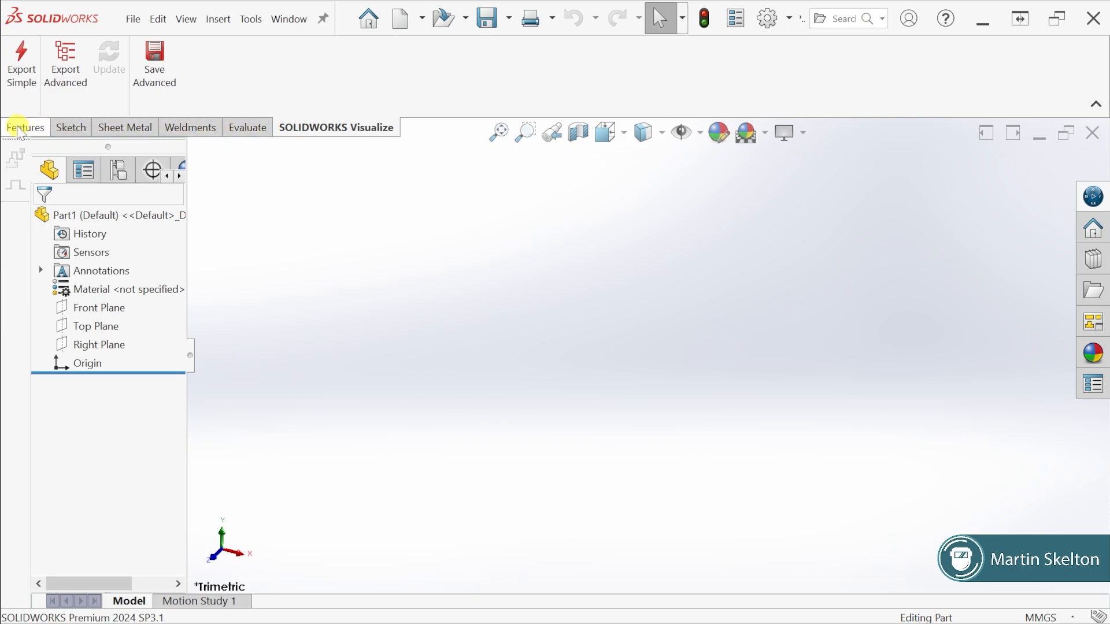
Remove the Sheet Metal, Weldments and SOLIDWORKS Visualize tabs from the CommandManager
right_click(136, 128)
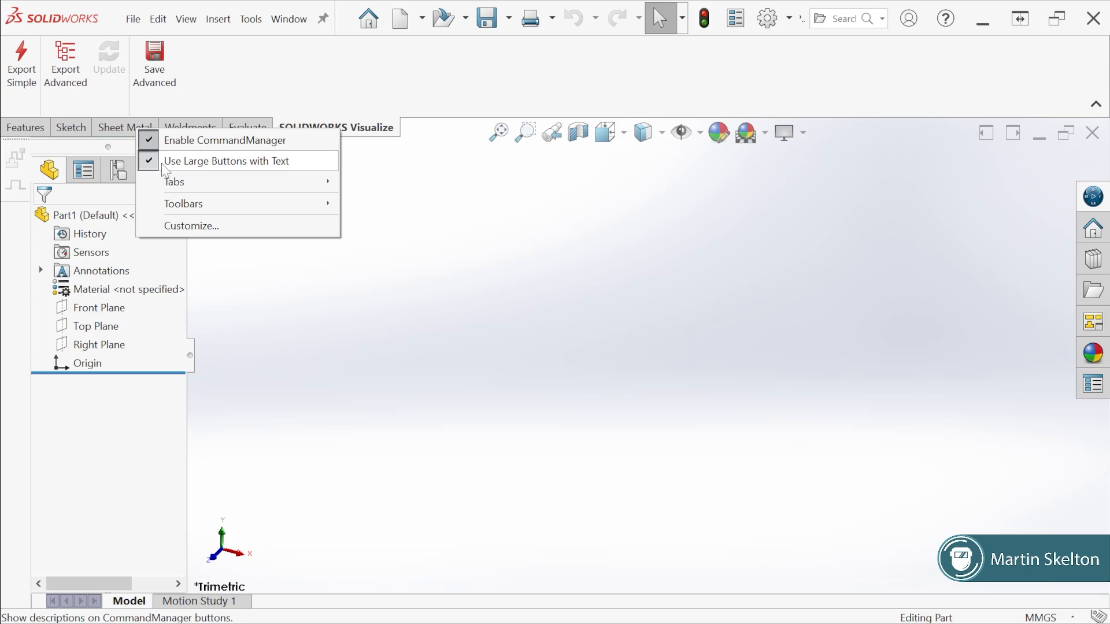
mouse_move(177, 190)
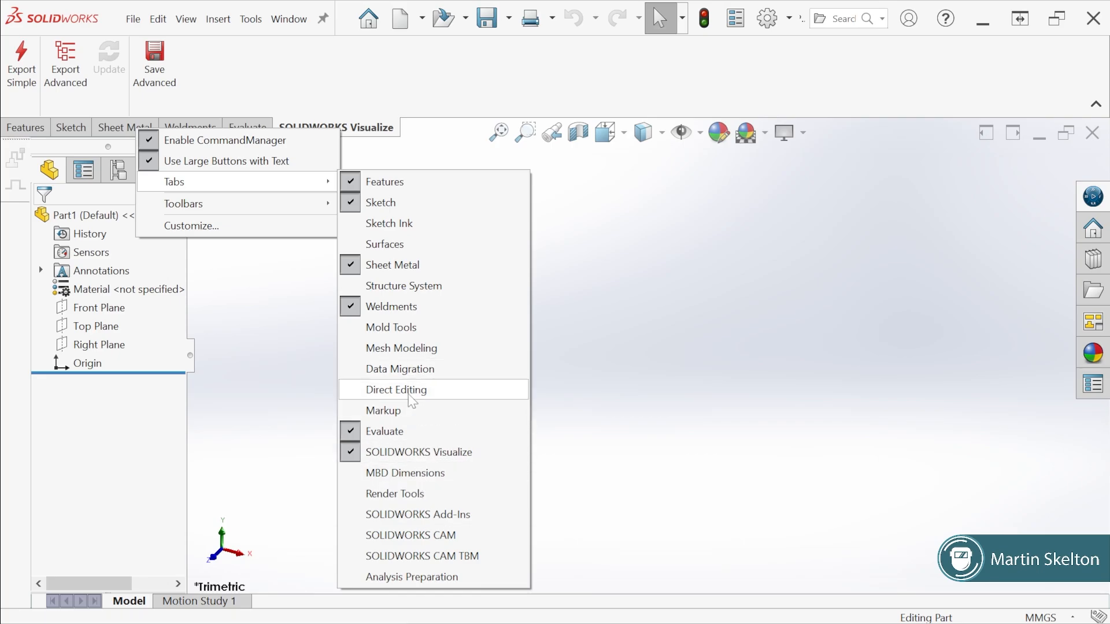
click(352, 266)
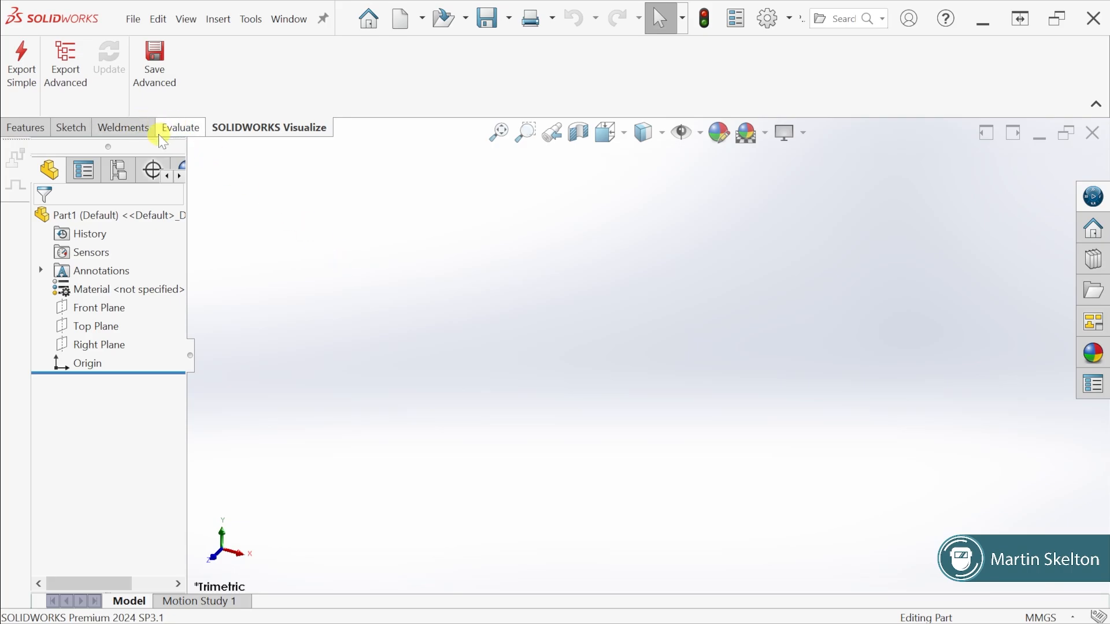
right_click(136, 128)
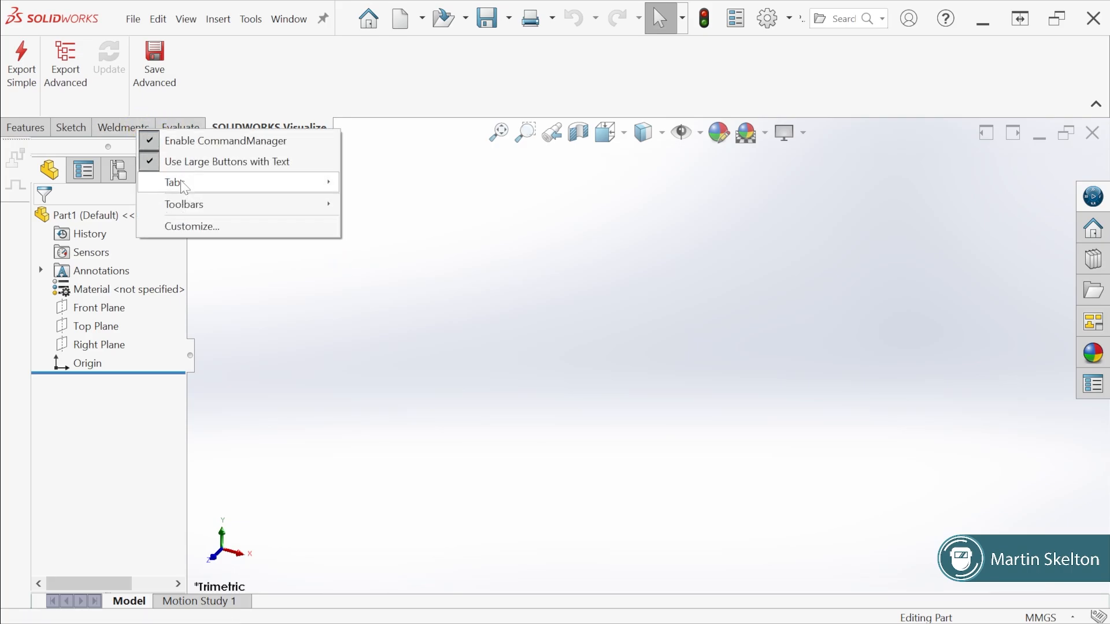
mouse_move(258, 184)
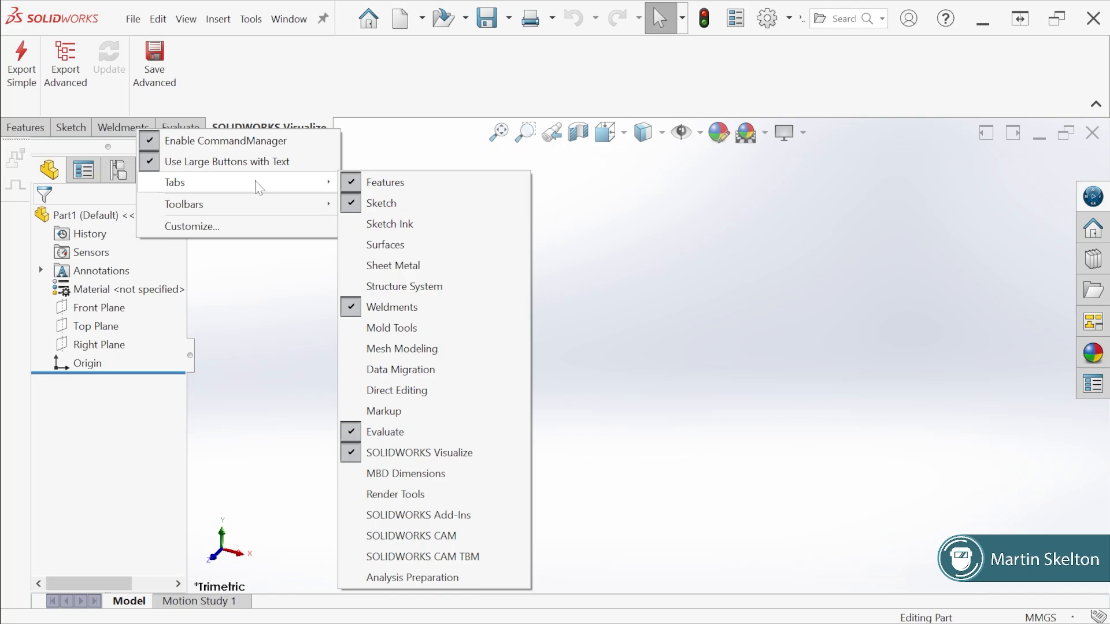
click(354, 308)
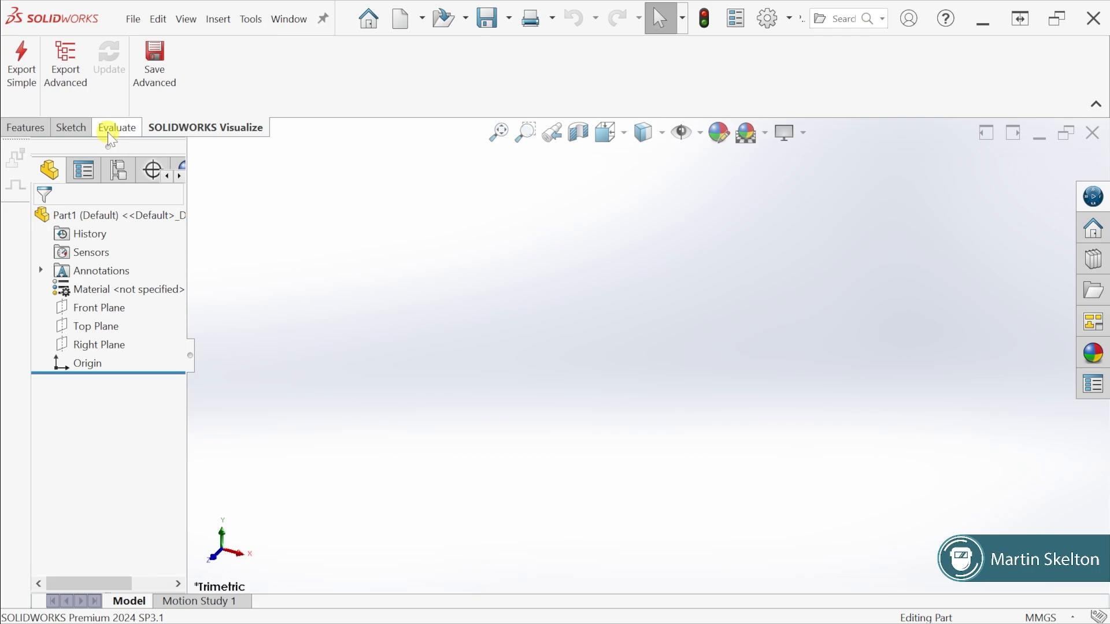
right_click(183, 131)
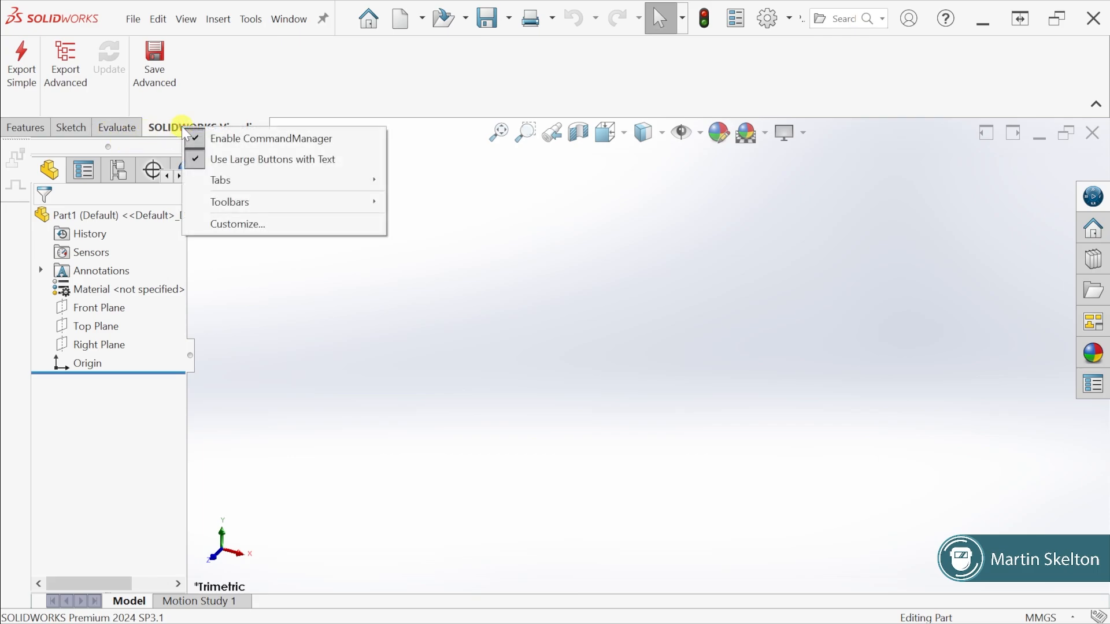
mouse_move(219, 180)
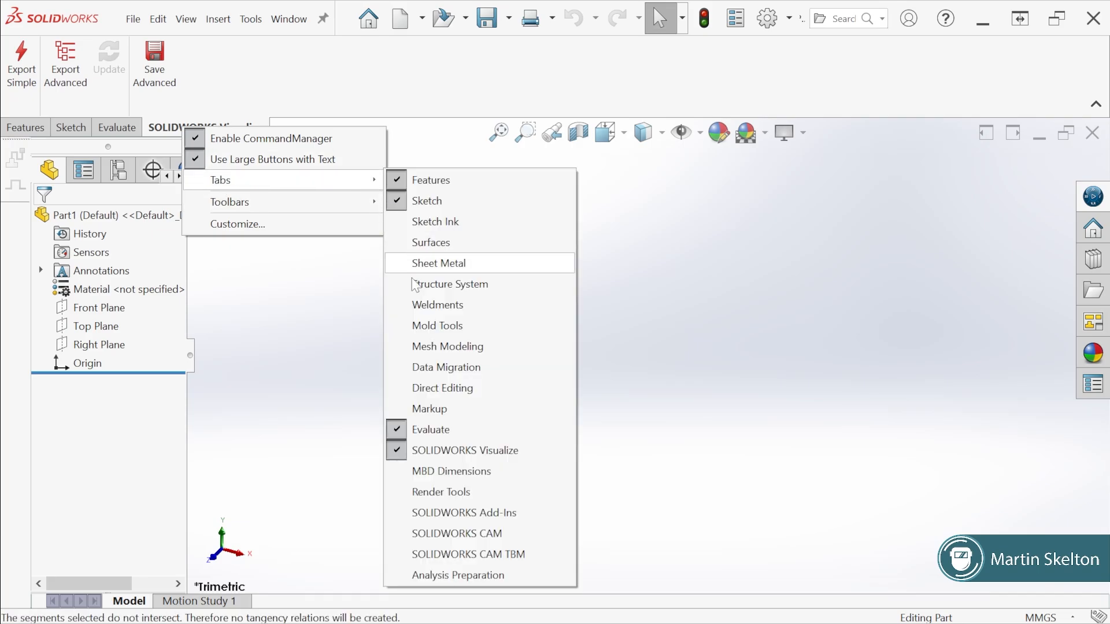
click(400, 453)
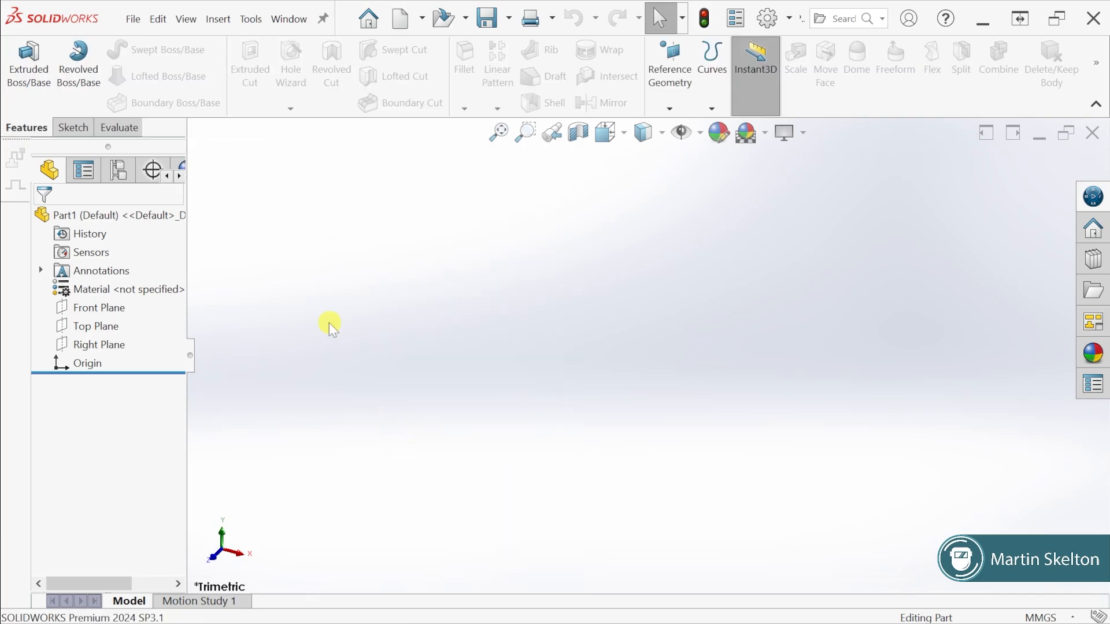
Review the lists of available CommandManager tabs and toolbars
right_click(127, 130)
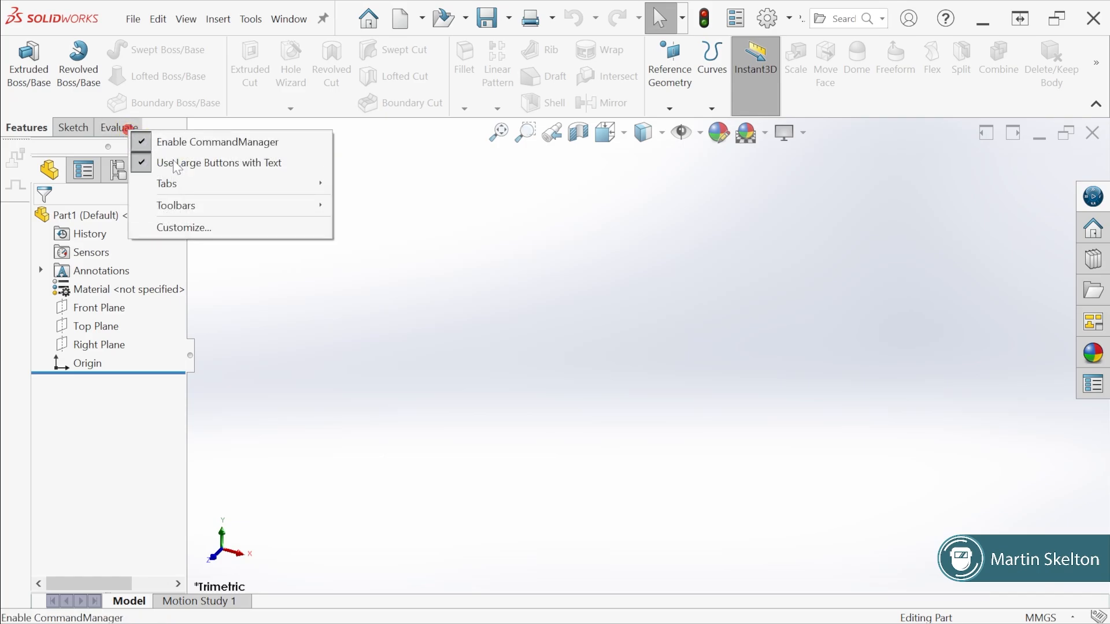
mouse_move(194, 186)
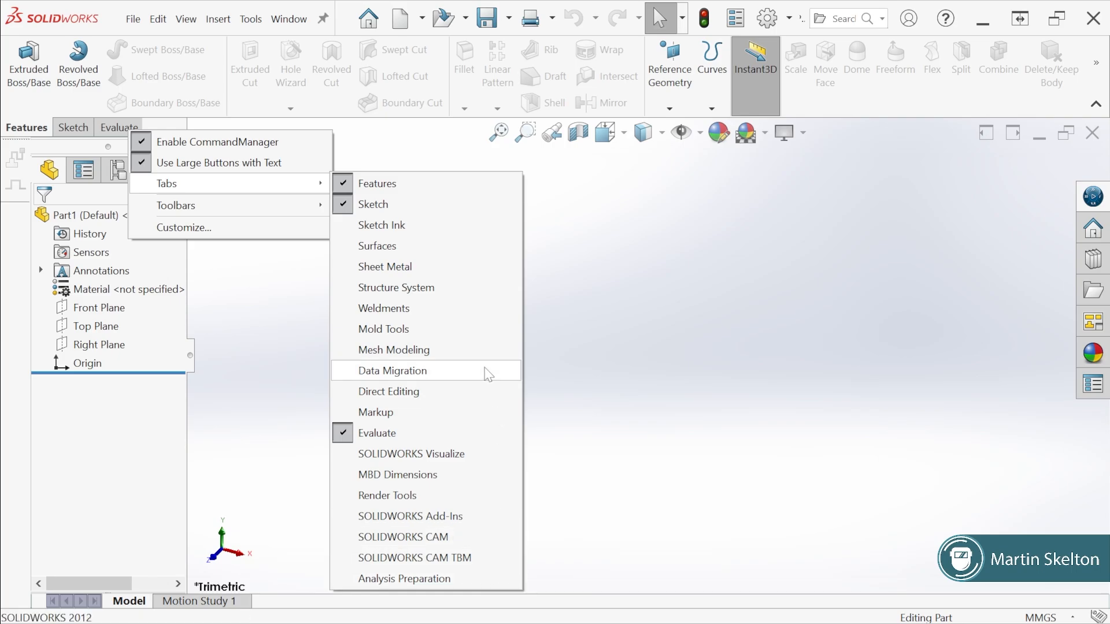
mouse_move(312, 207)
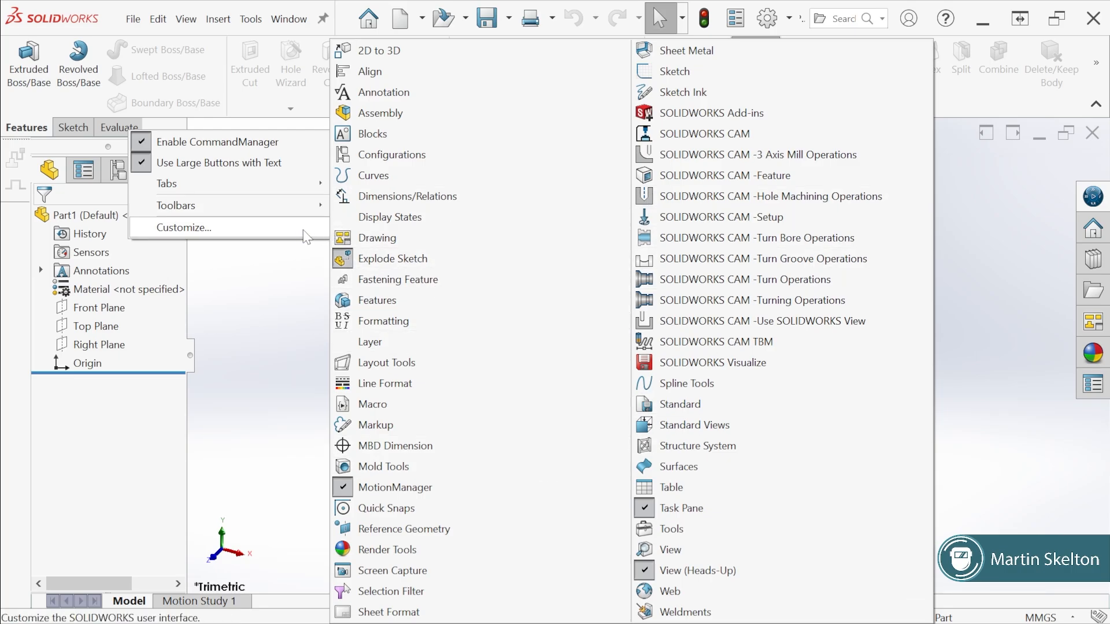
Review the Customize settings for toolbars, shortcut bars, commands, menus, keyboard and mouse gestures, then close them
click(203, 228)
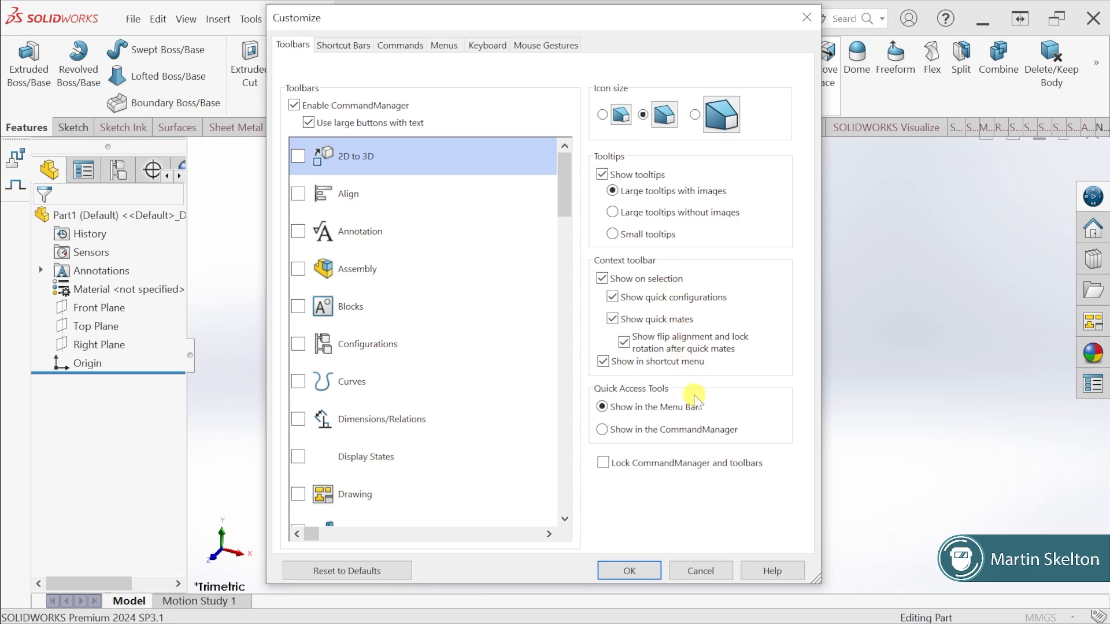
click(348, 49)
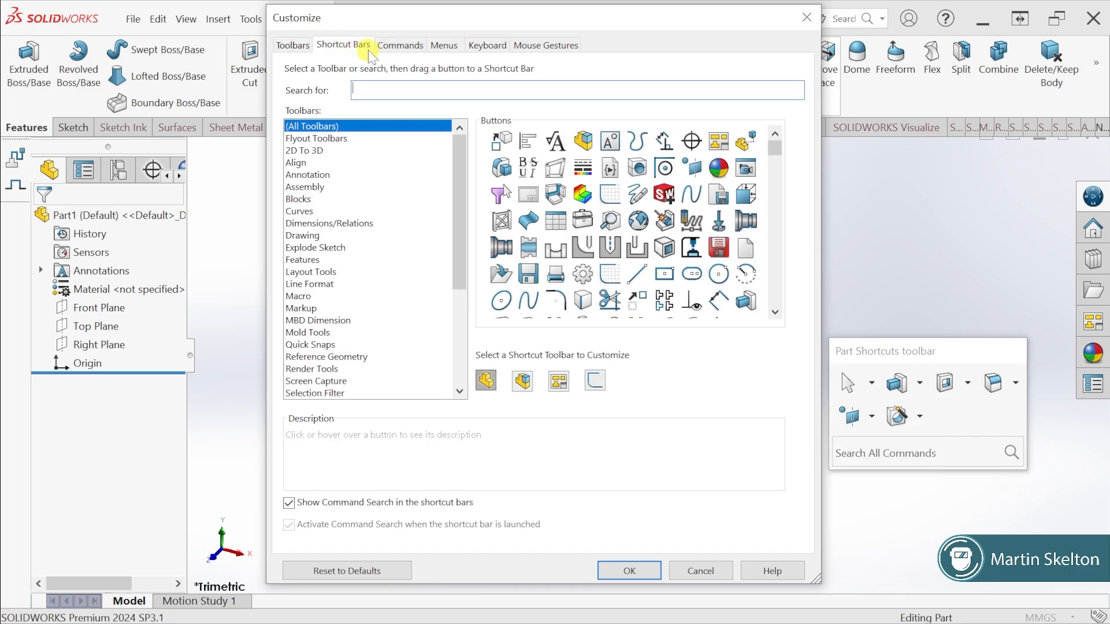
click(392, 51)
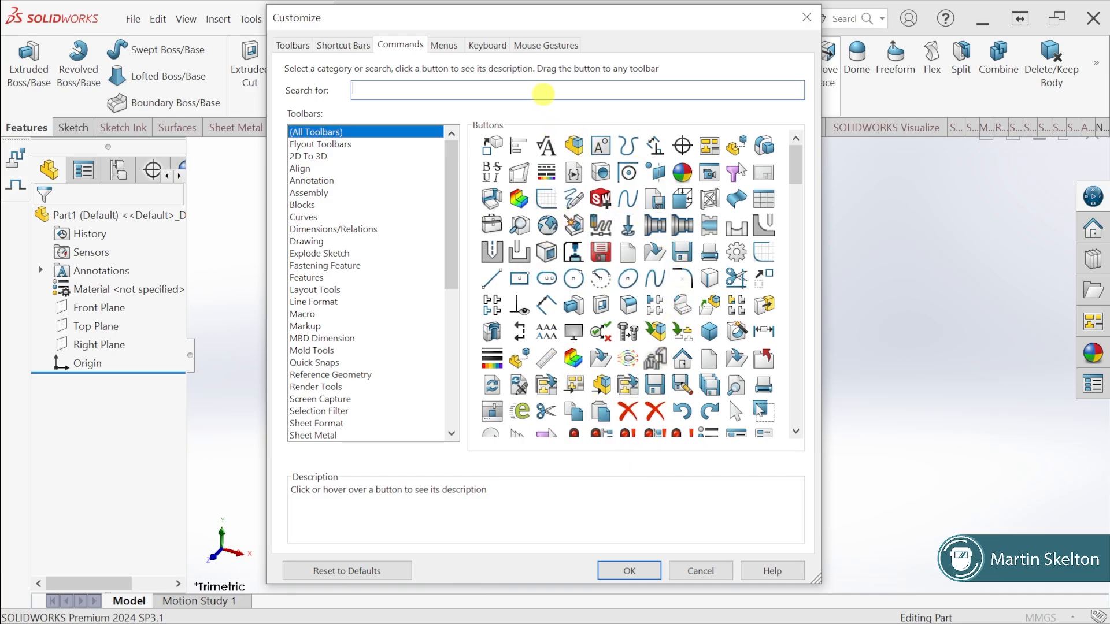
click(450, 51)
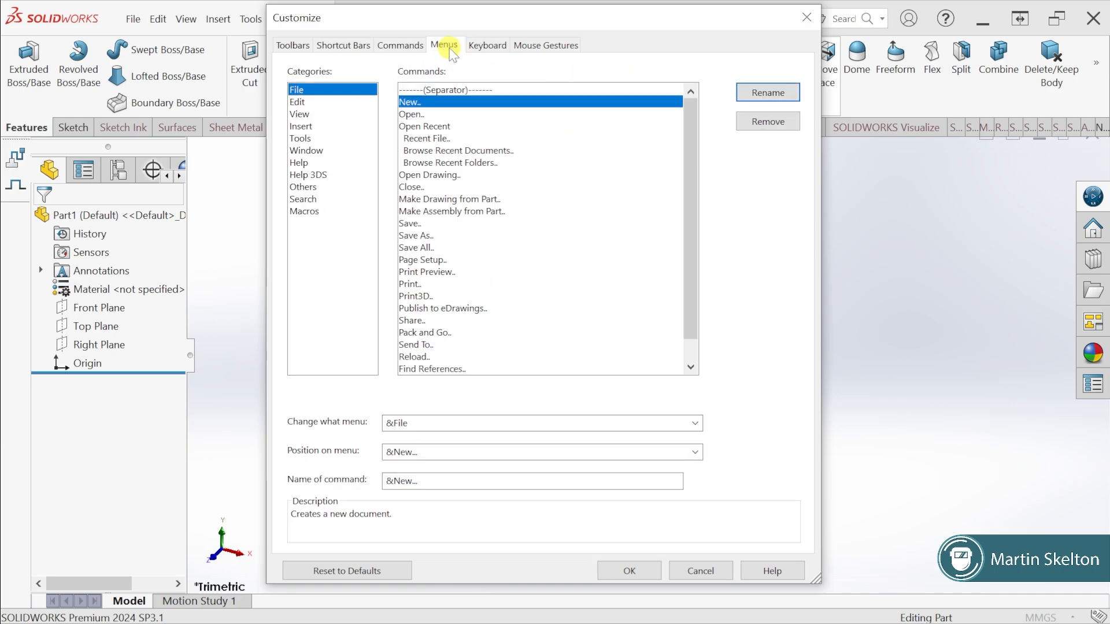
click(487, 46)
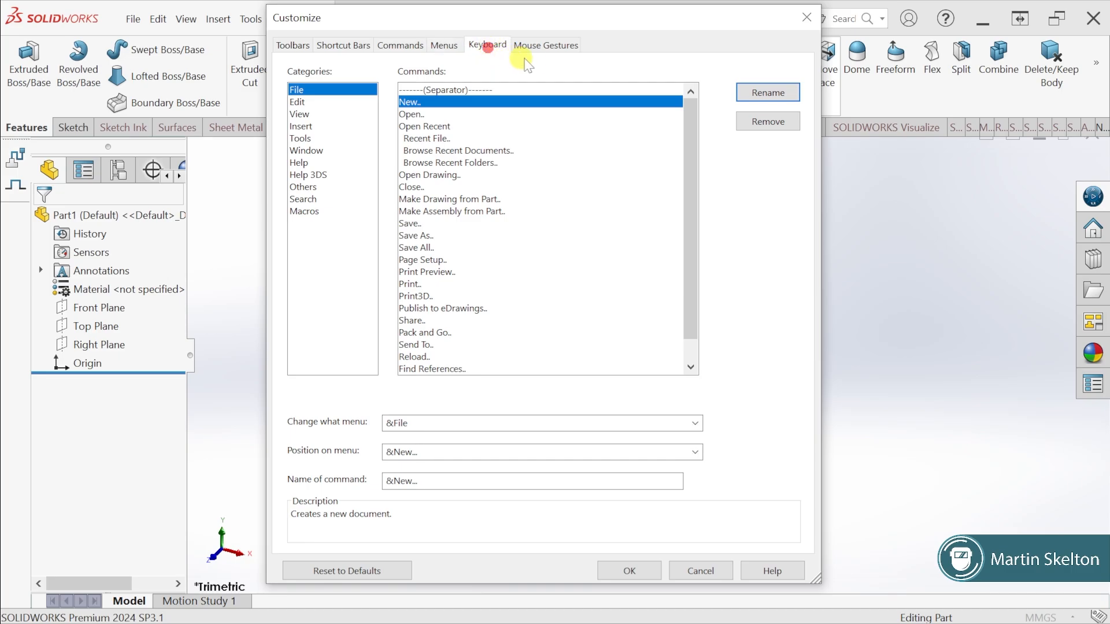
click(550, 49)
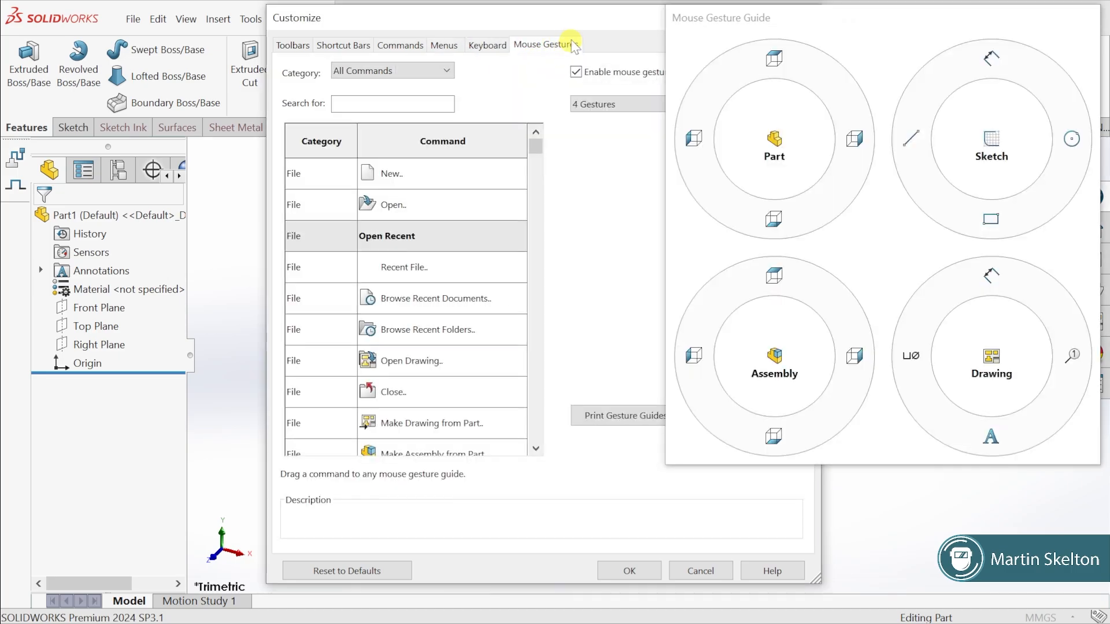
drag(811, 16, 789, 34)
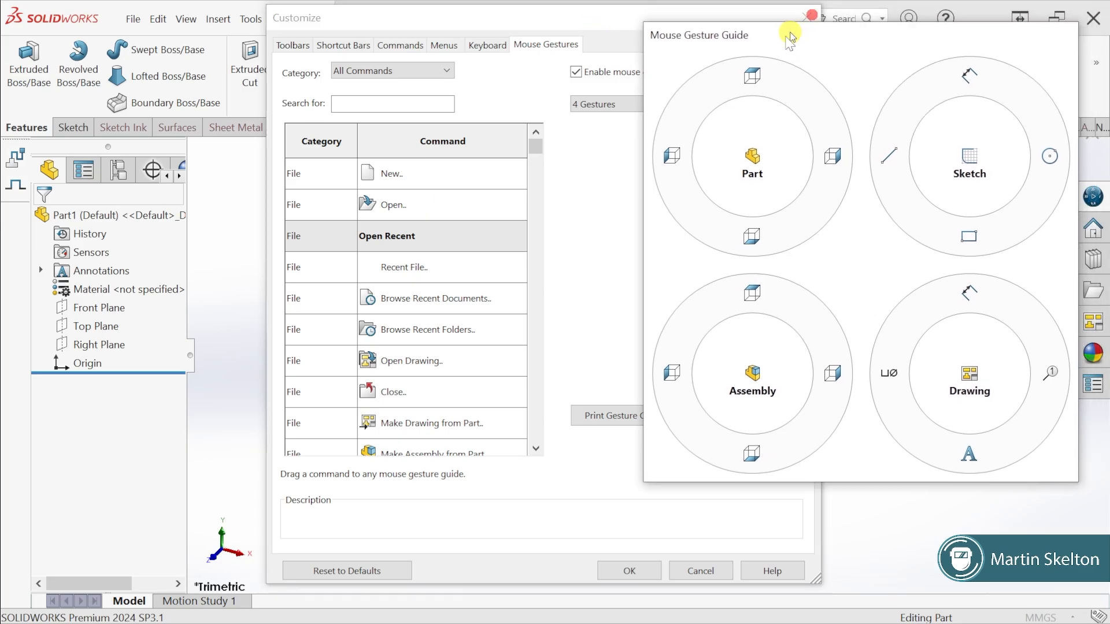
click(809, 17)
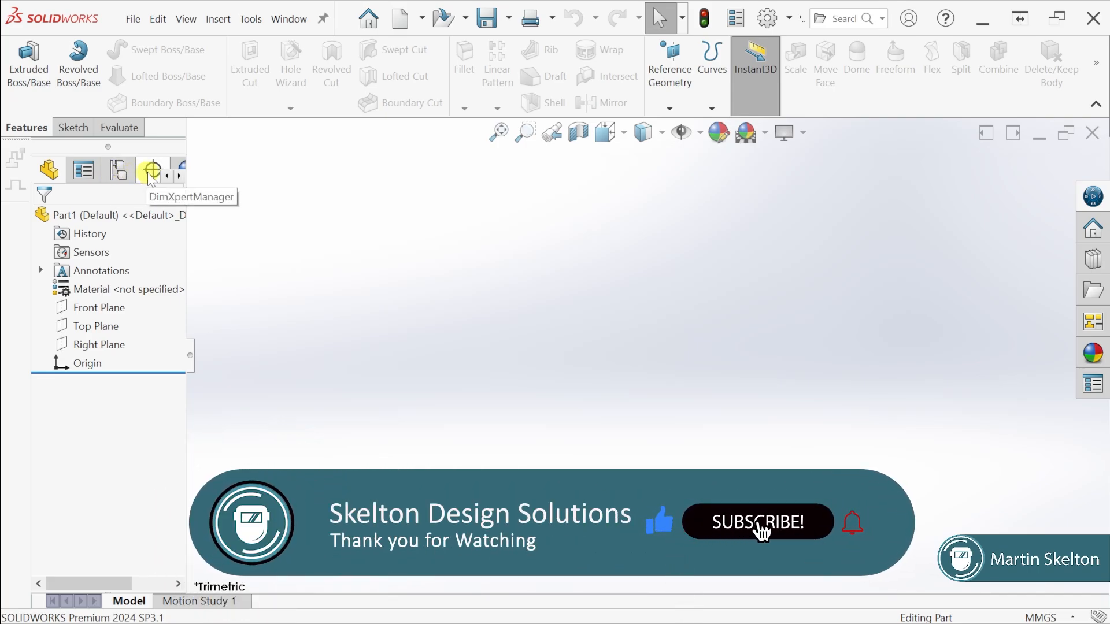
Look through the manager panes beside the feature tree, including DimXpertManager and the SOLIDWORKS CAM trees, and return to the first ones
click(179, 175)
click(179, 175)
click(179, 176)
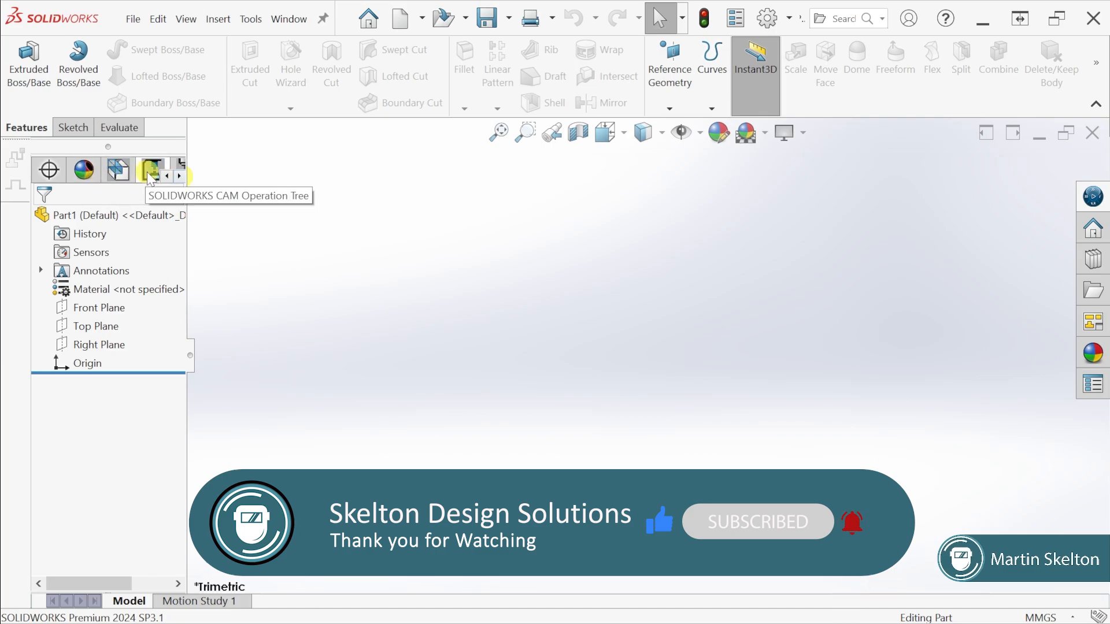
click(180, 175)
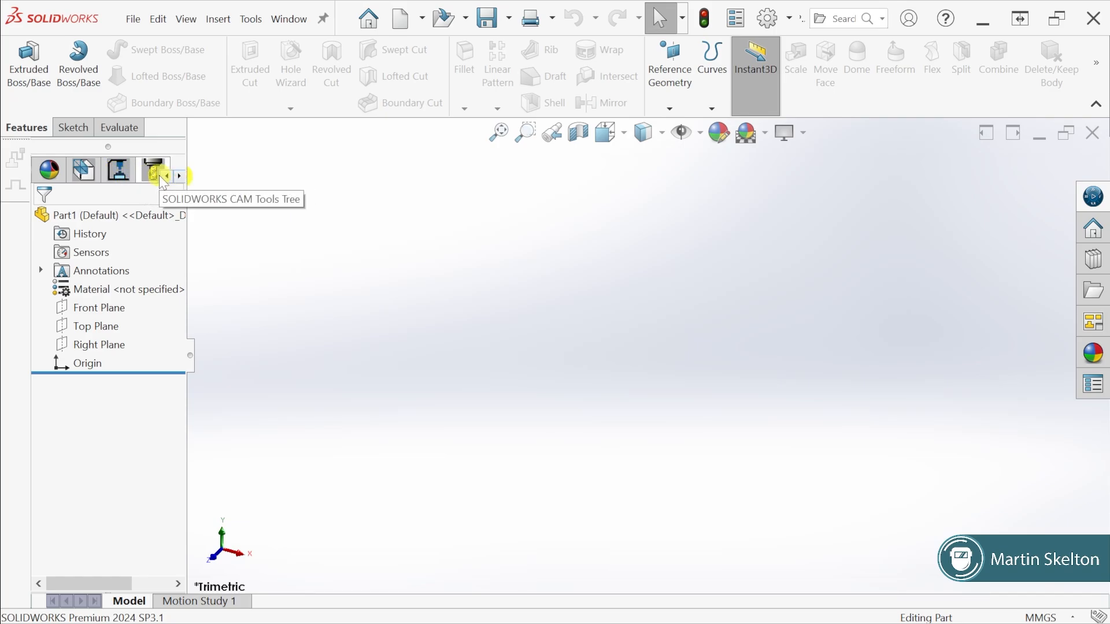
click(167, 175)
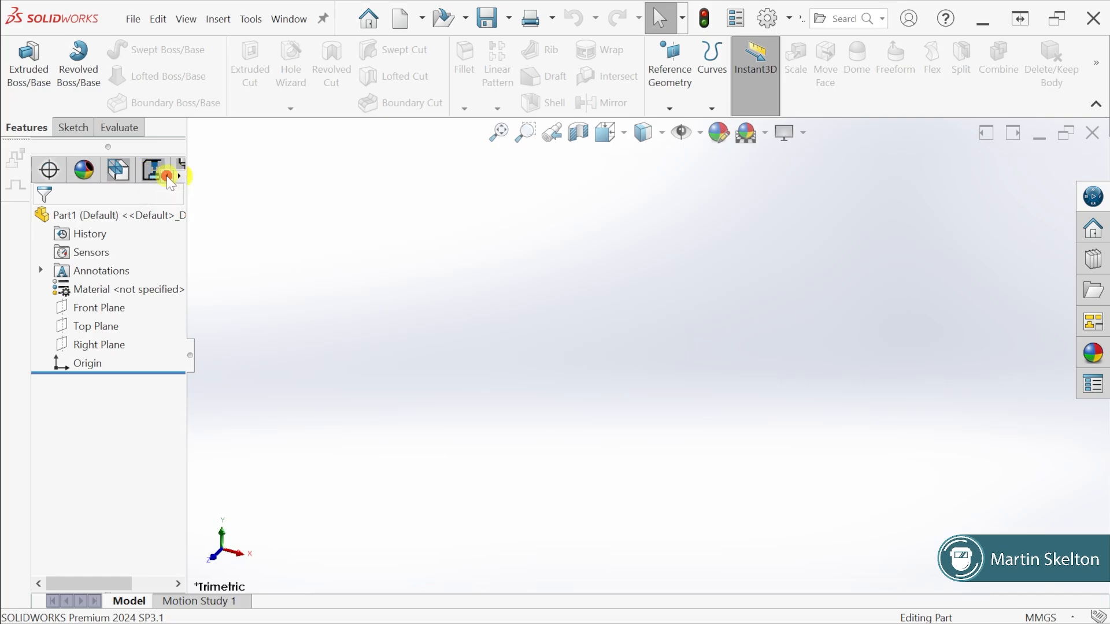
click(166, 175)
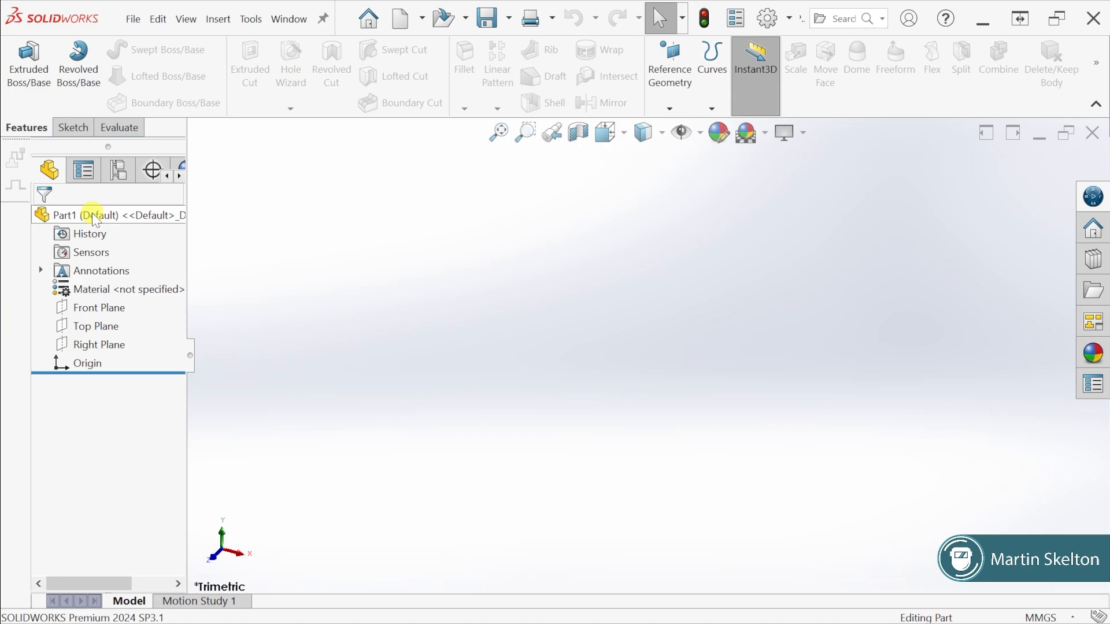
Browse the material library, examine the properties of aluminium alloy 1060-H14, and close the library without applying a material
right_click(87, 290)
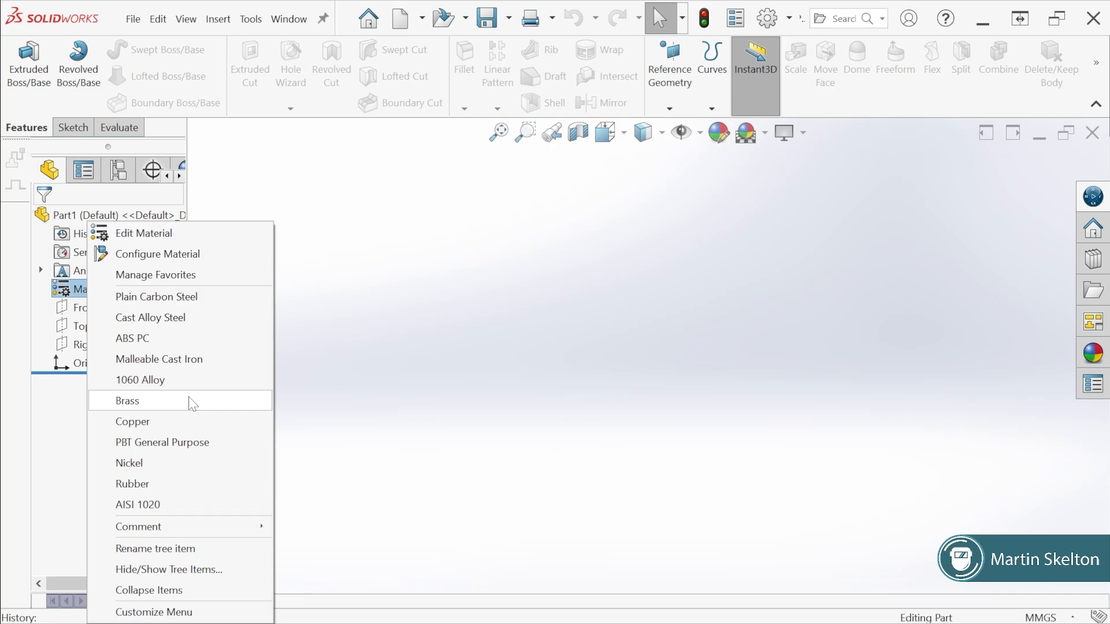
click(166, 234)
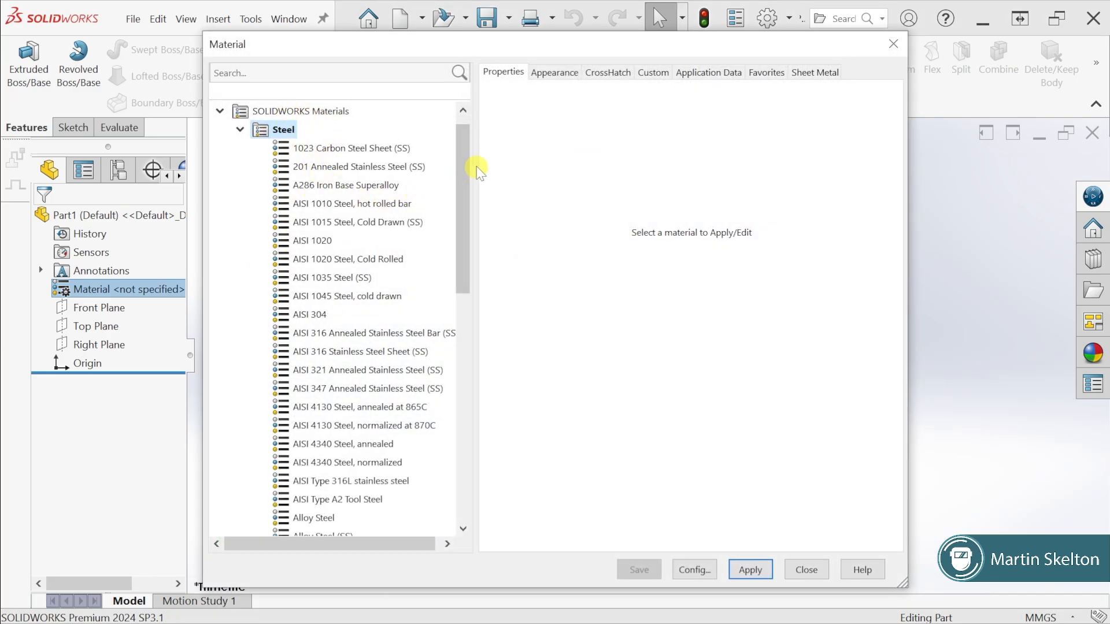
drag(466, 142, 474, 318)
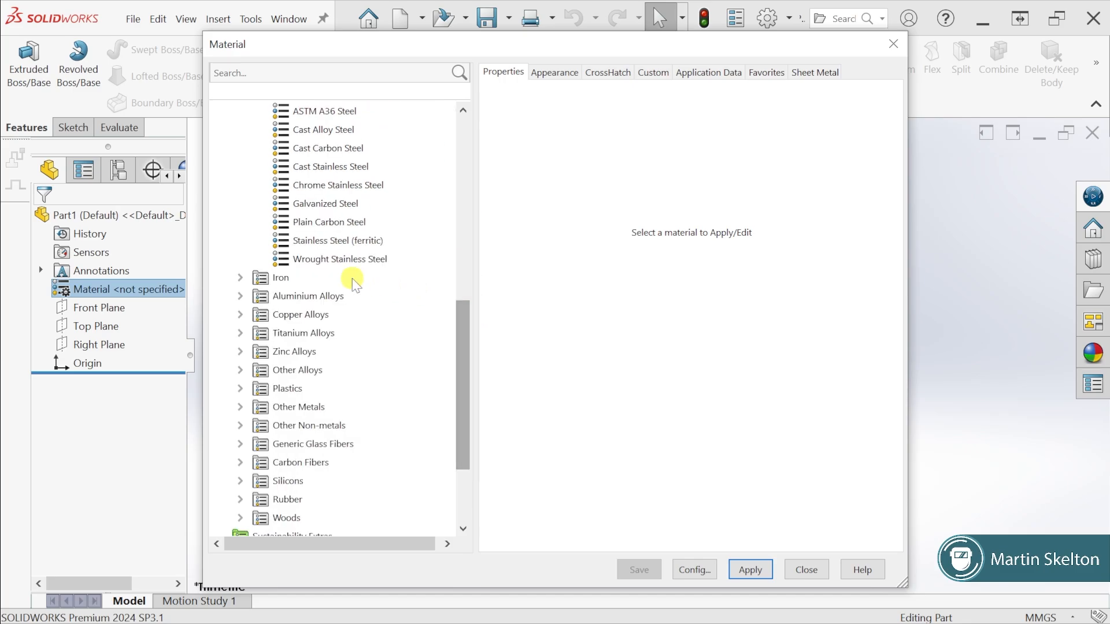
click(241, 278)
click(240, 388)
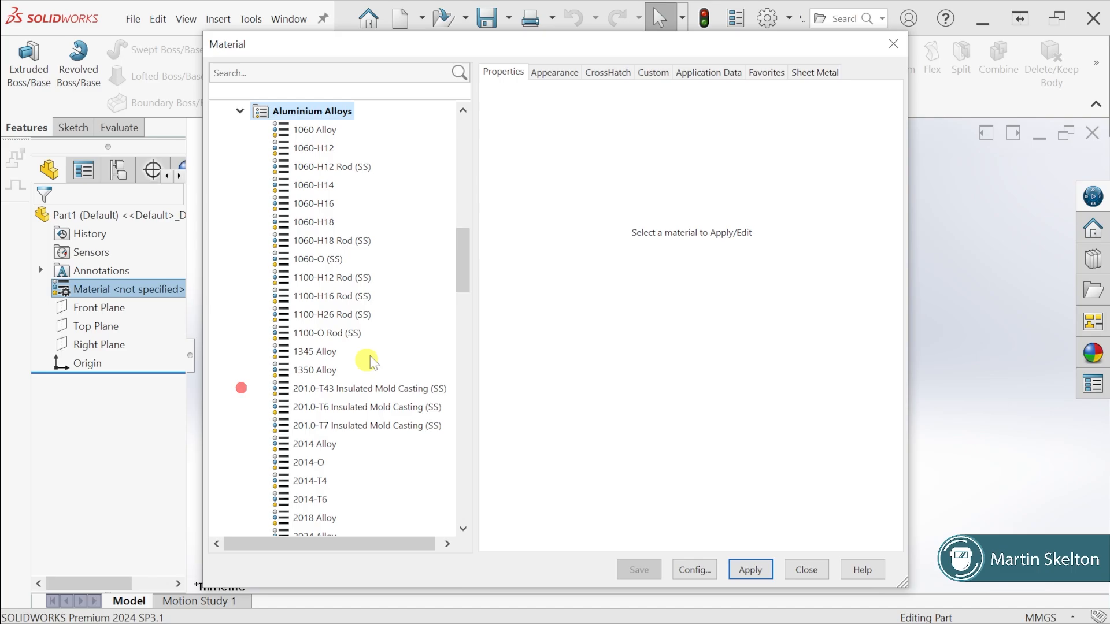
click(313, 186)
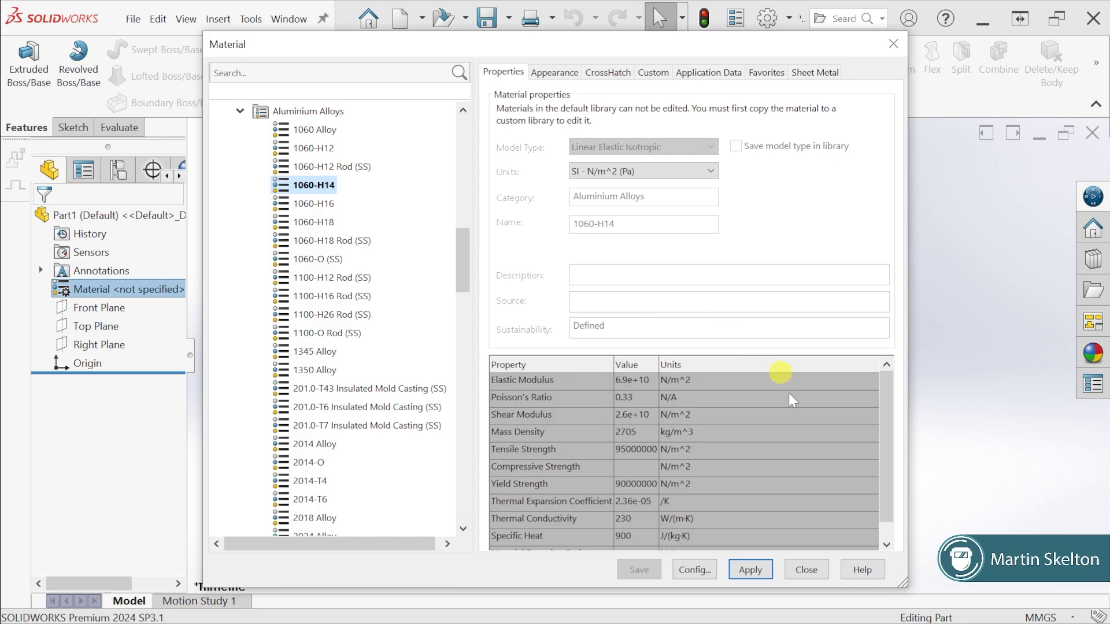
click(803, 573)
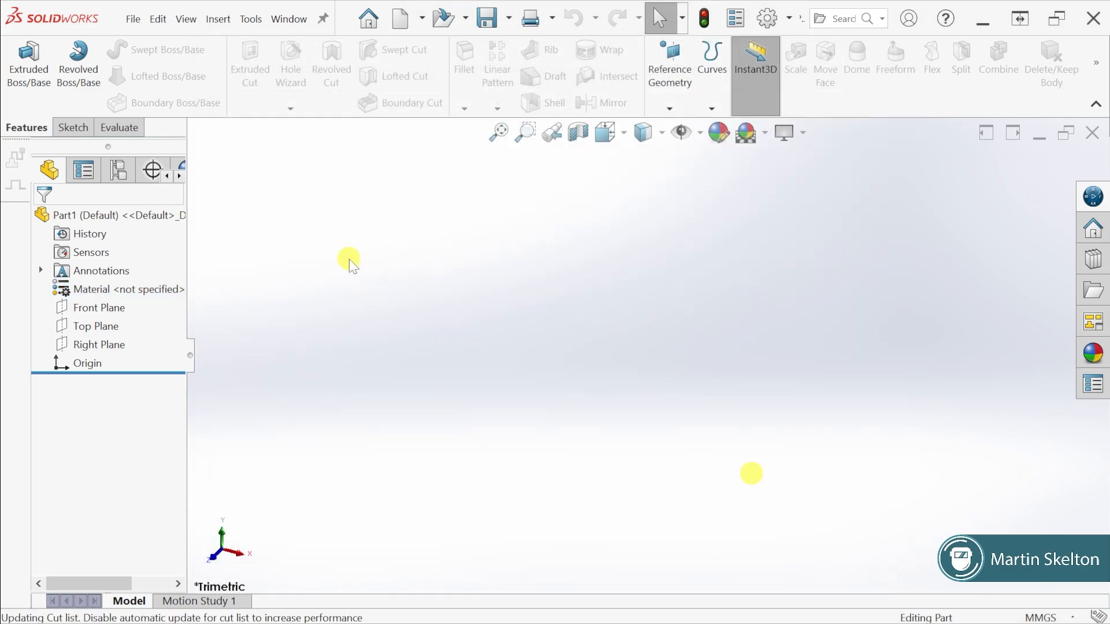
click(371, 277)
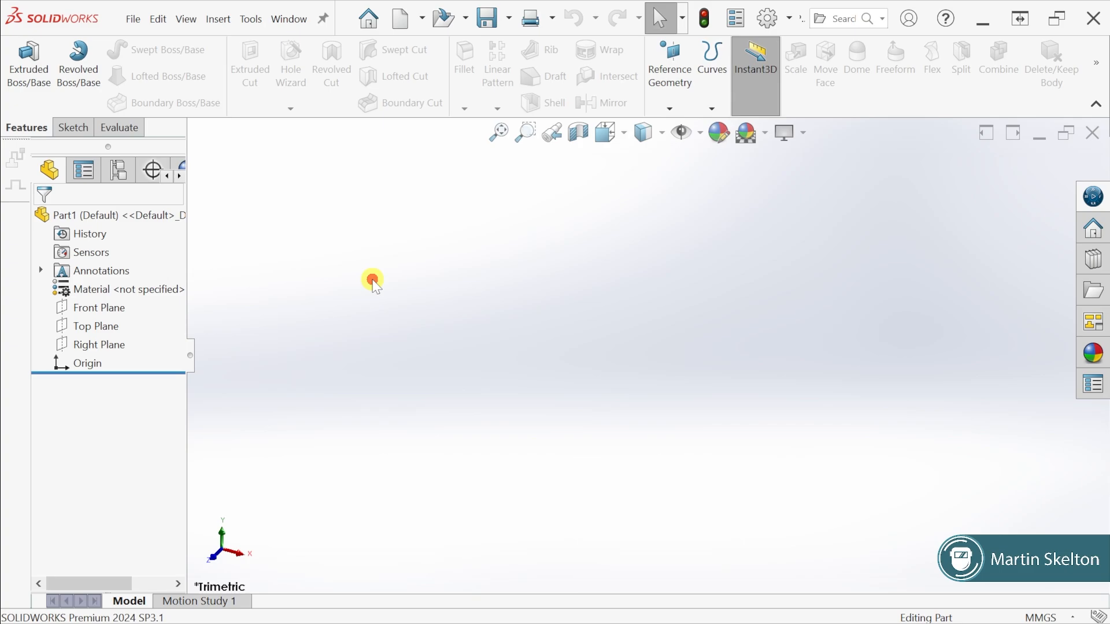
Highlight the Front, Top and Right planes in turn and view the Right Plane face-on
click(83, 308)
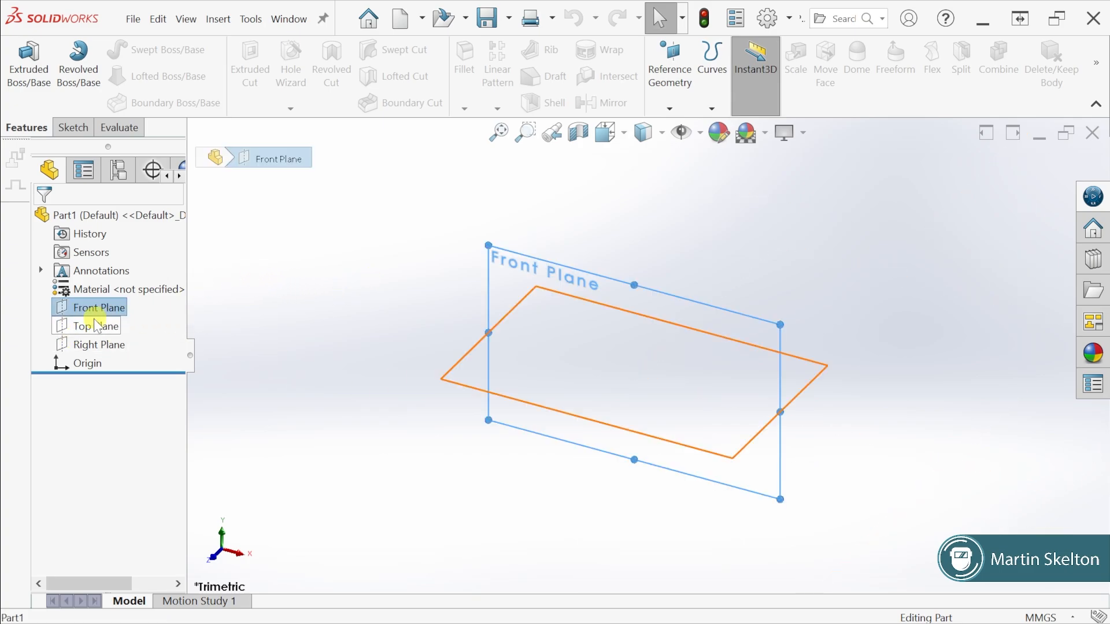
click(96, 329)
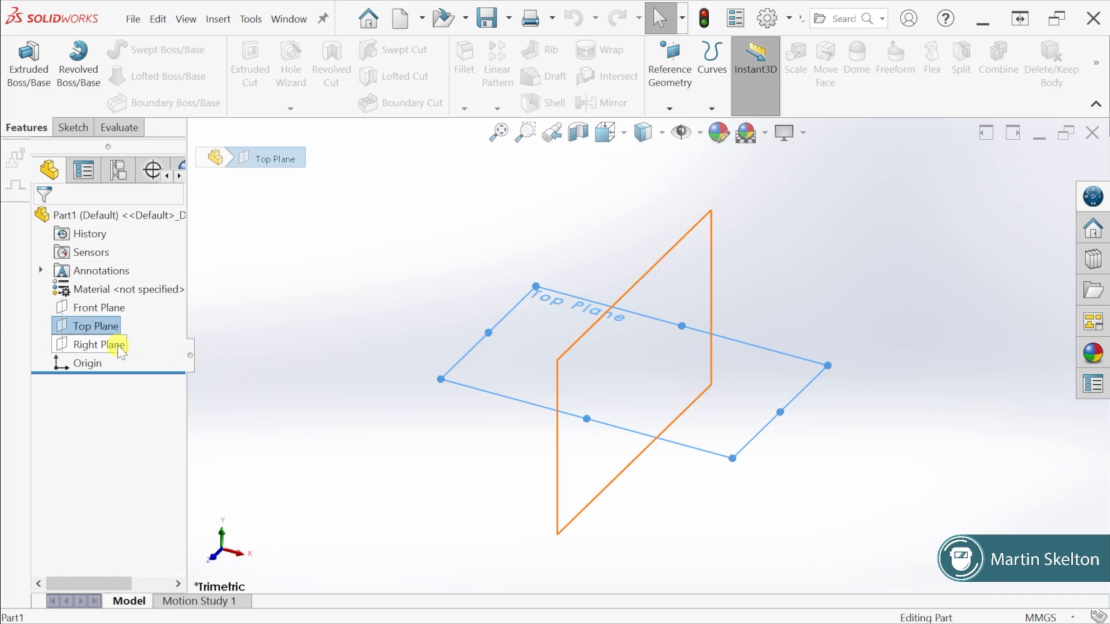
click(118, 345)
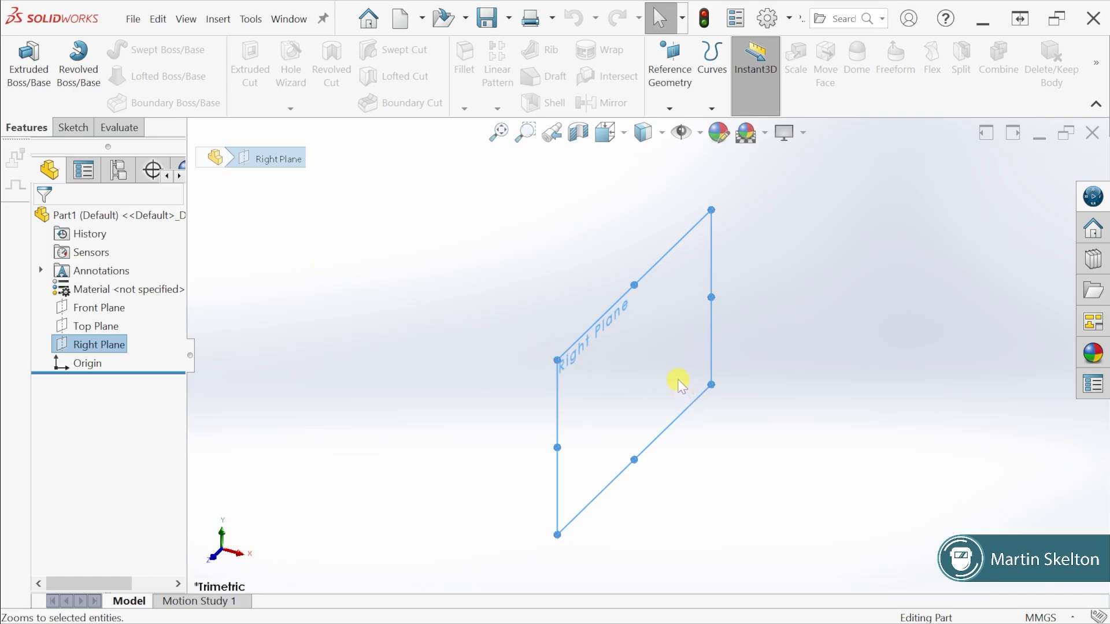
scroll(677, 381, down, 1)
scroll(678, 382, down, 2)
scroll(678, 381, up, 3)
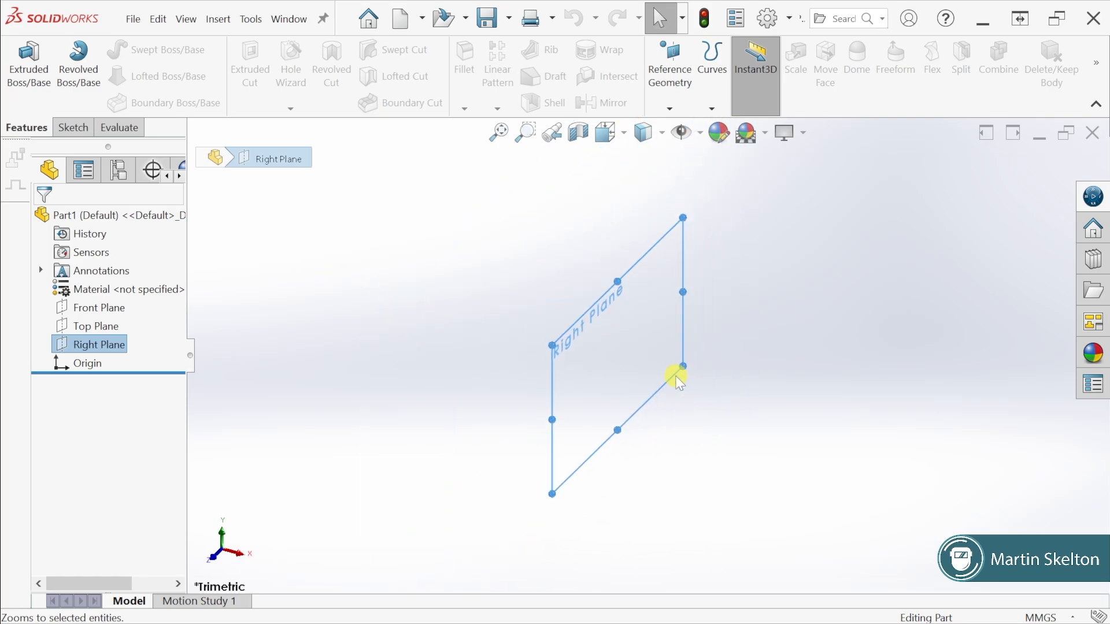
scroll(678, 382, down, 2)
scroll(676, 377, up, 2)
scroll(627, 347, down, 2)
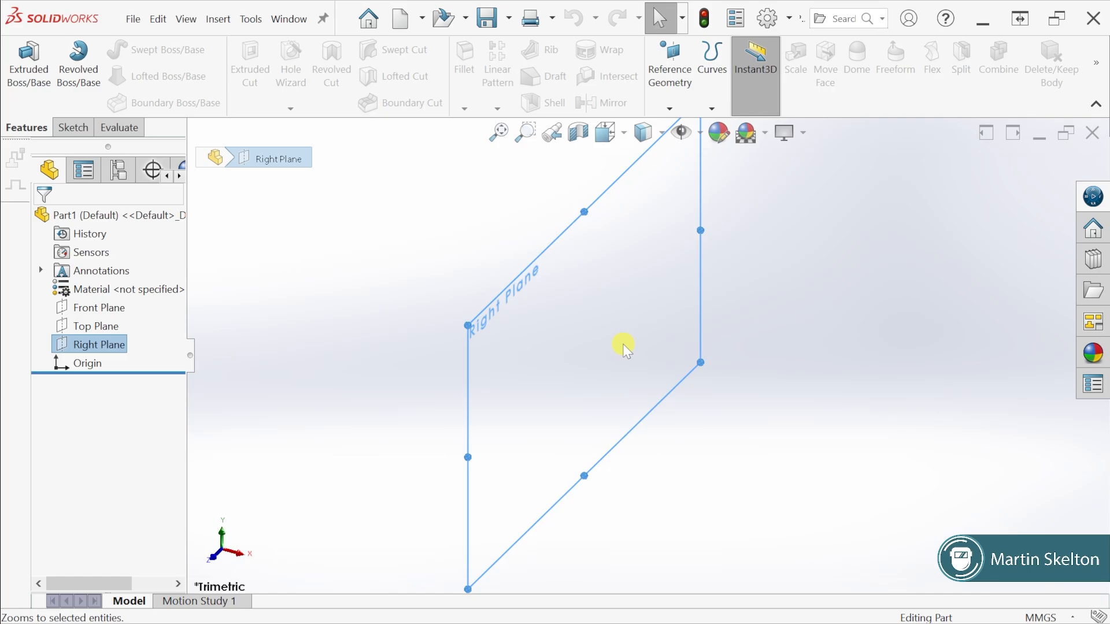
scroll(623, 347, up, 2)
key(ctrl+8)
Show the Front, Top and Right planes in the graphics area
right_click(94, 308)
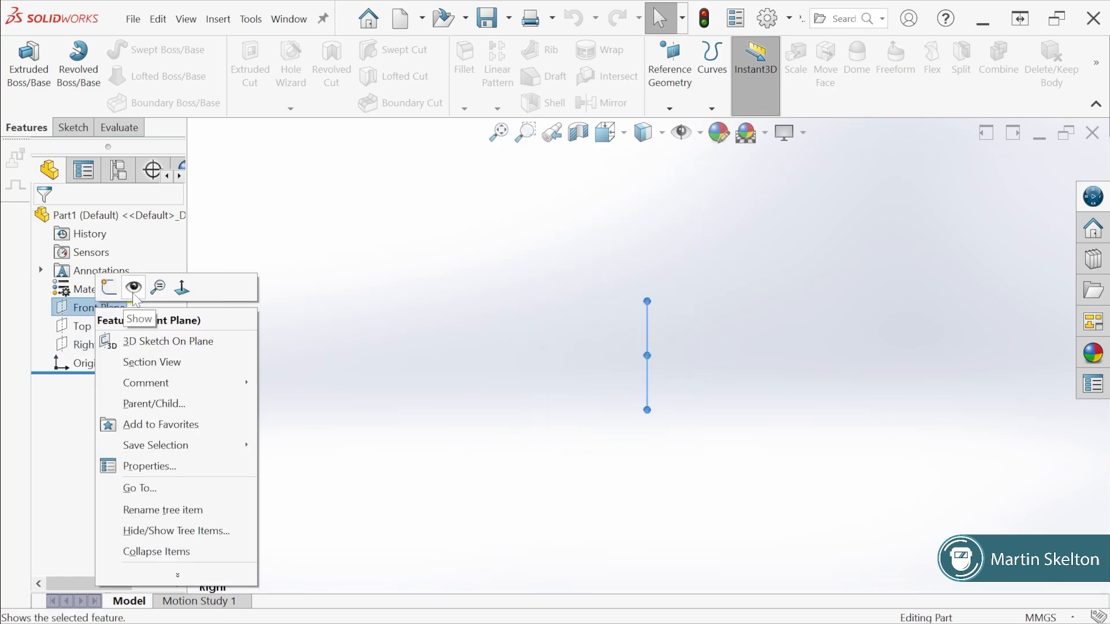
click(132, 290)
right_click(100, 329)
click(139, 308)
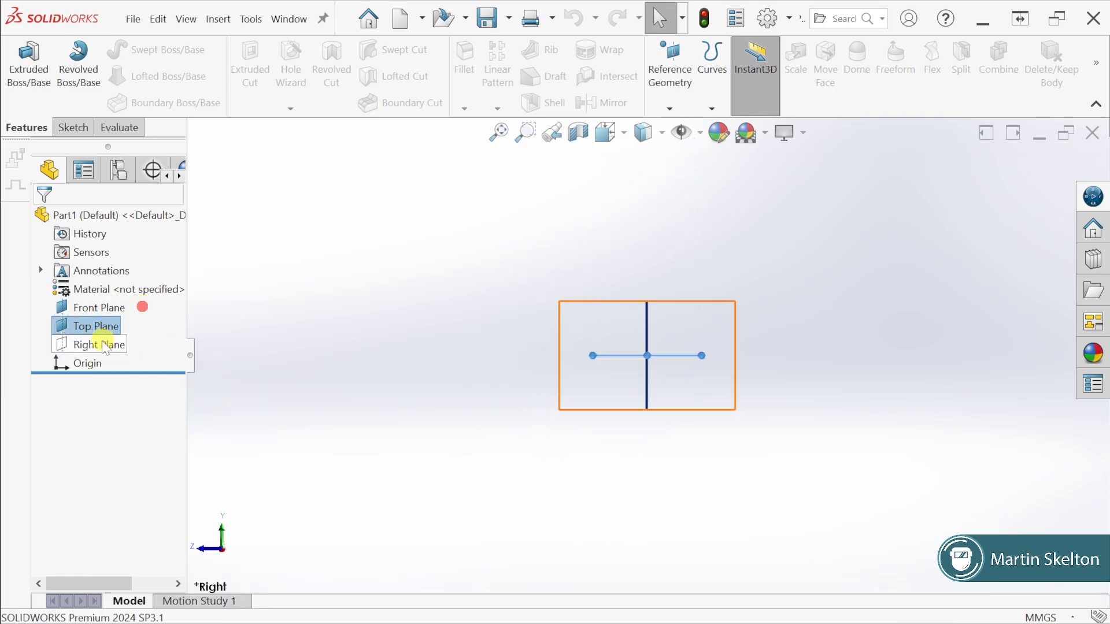
right_click(102, 341)
click(129, 321)
right_click(90, 365)
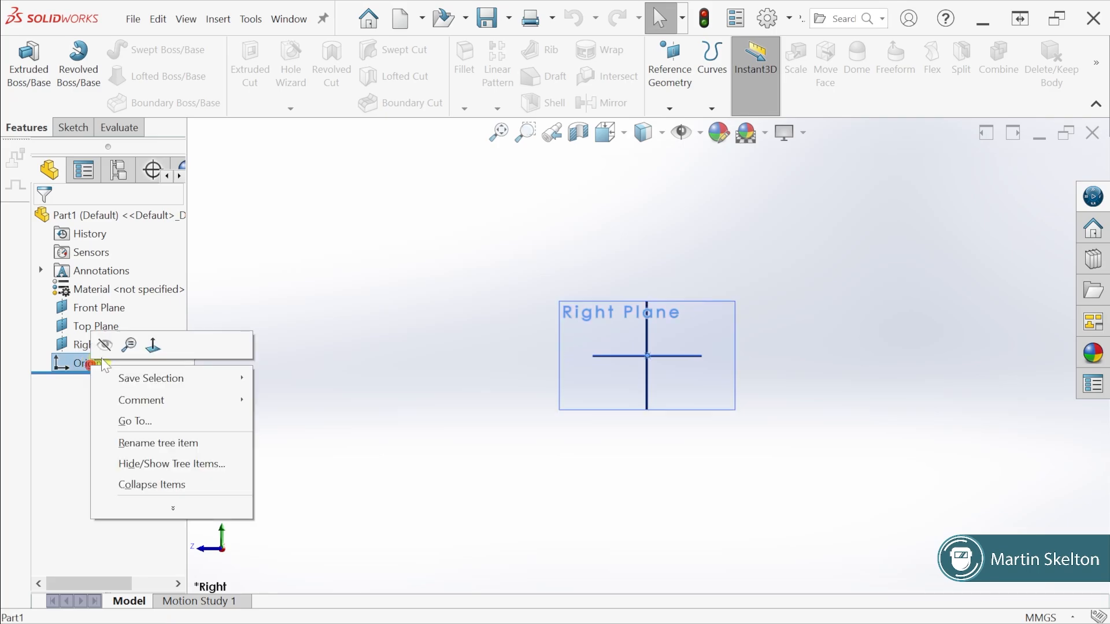
click(270, 257)
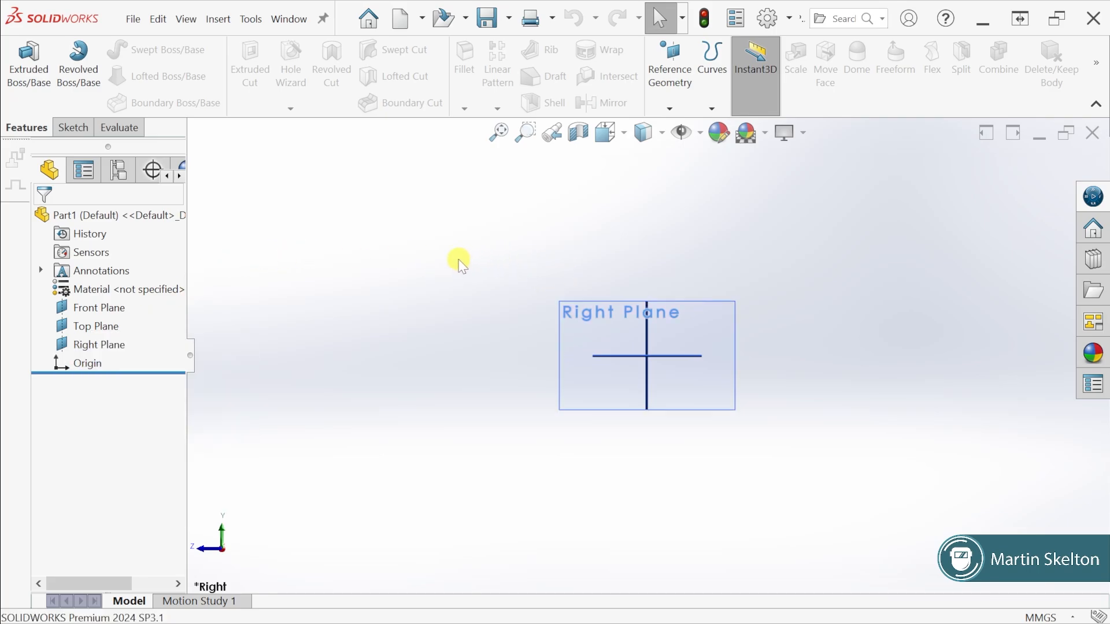
Switch to the isometric view and examine the origin at the intersection of the three planes
key(space)
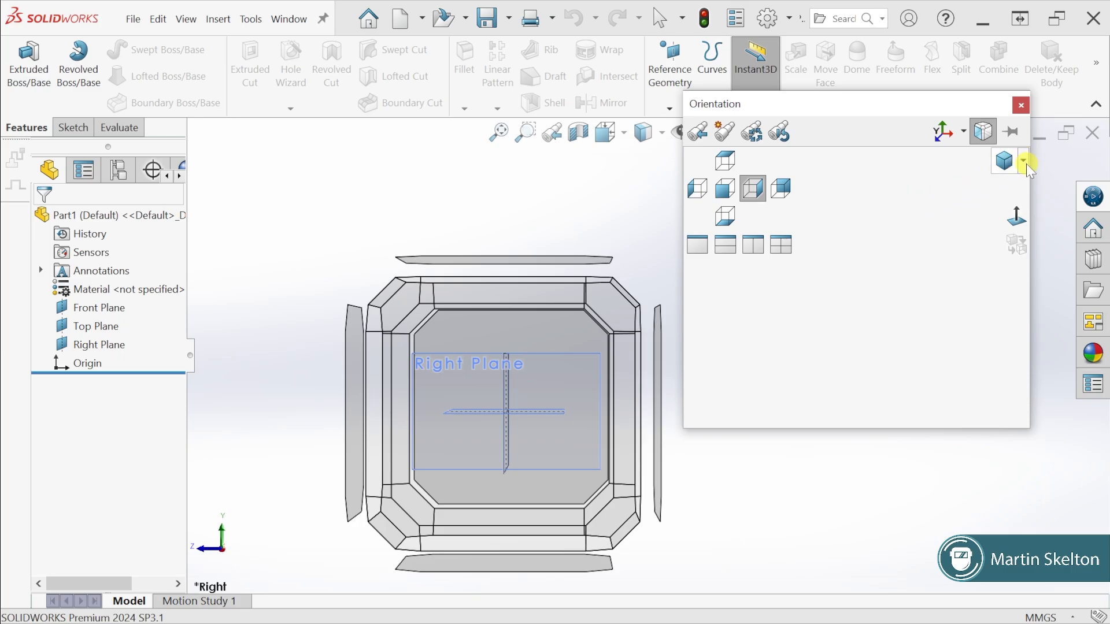
click(1024, 162)
click(1026, 183)
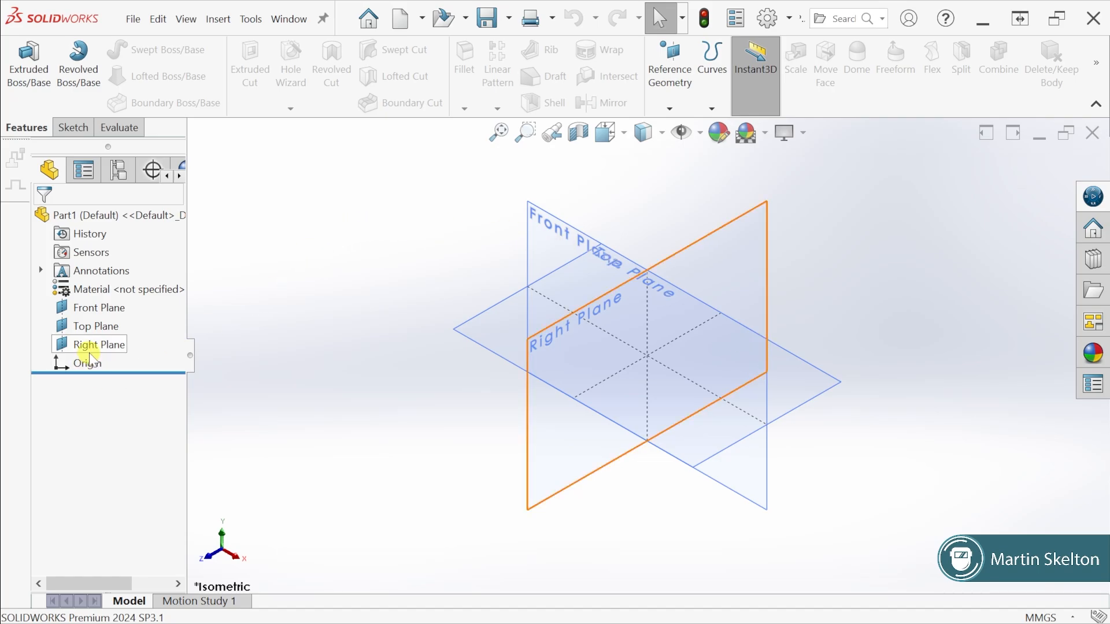
click(82, 366)
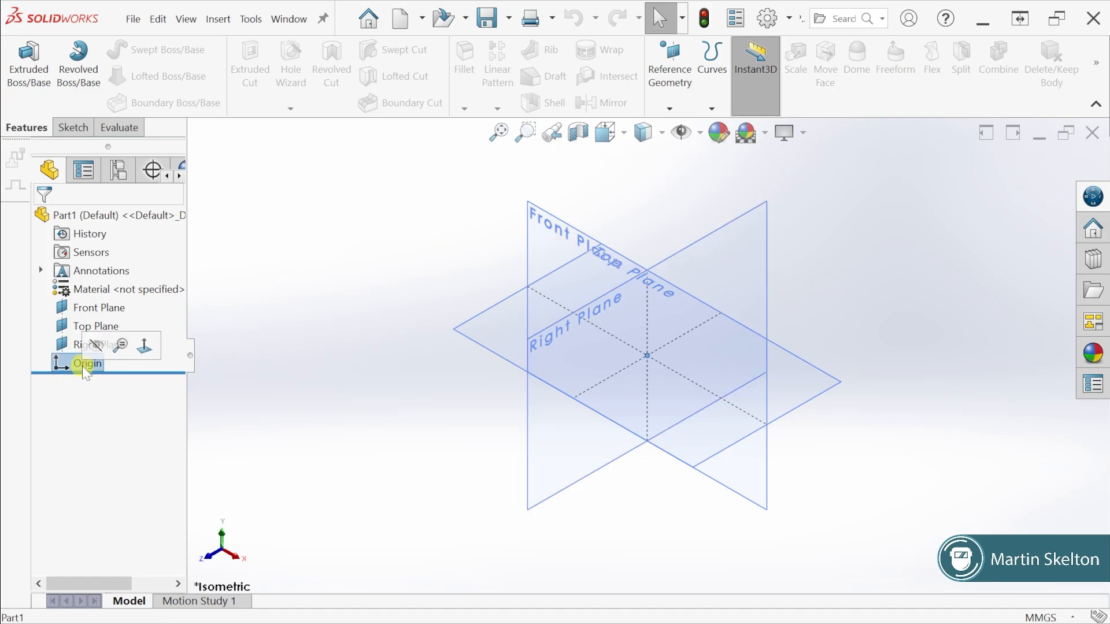
scroll(648, 365, down, 5)
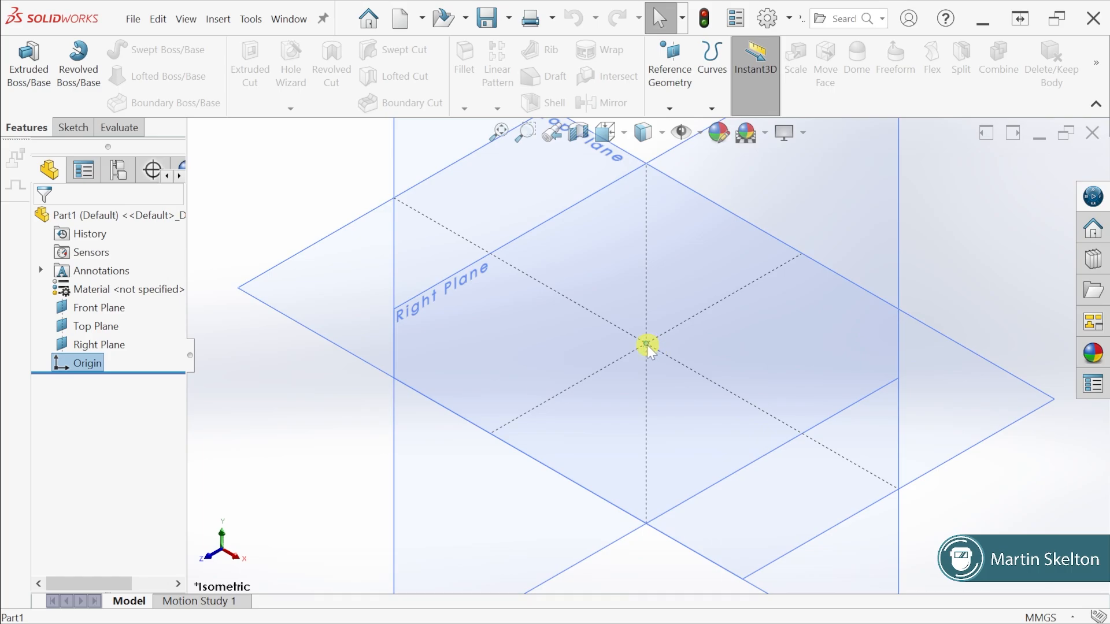
View the Top, Front and Right planes face-on in turn and highlight the origin where they meet
scroll(647, 345, up, 4)
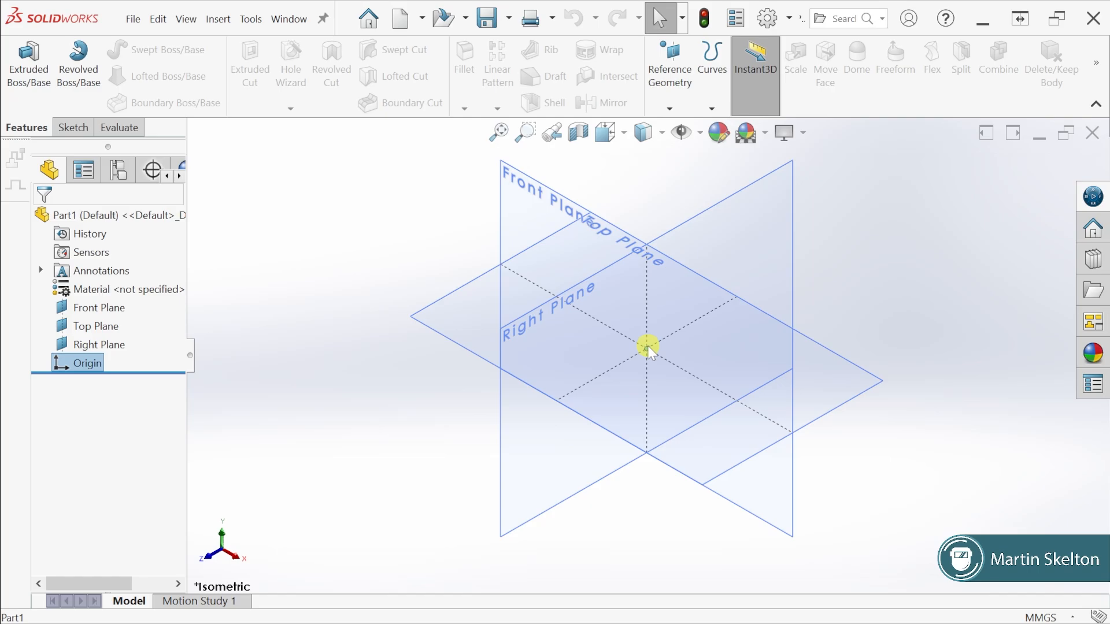
click(459, 292)
click(594, 255)
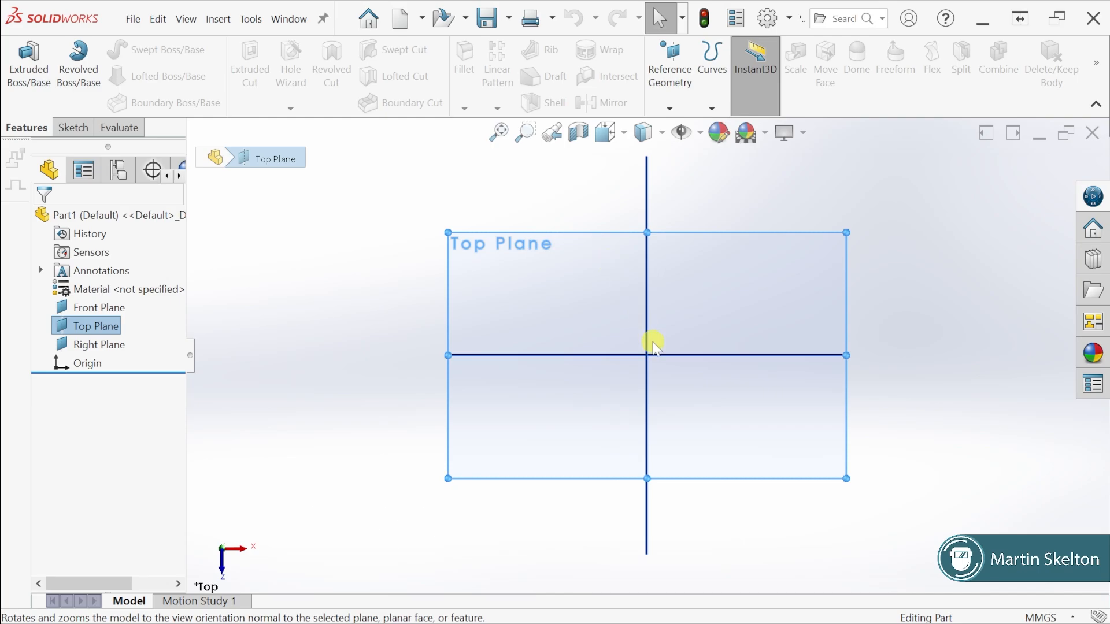
middle_drag(651, 339, 630, 257)
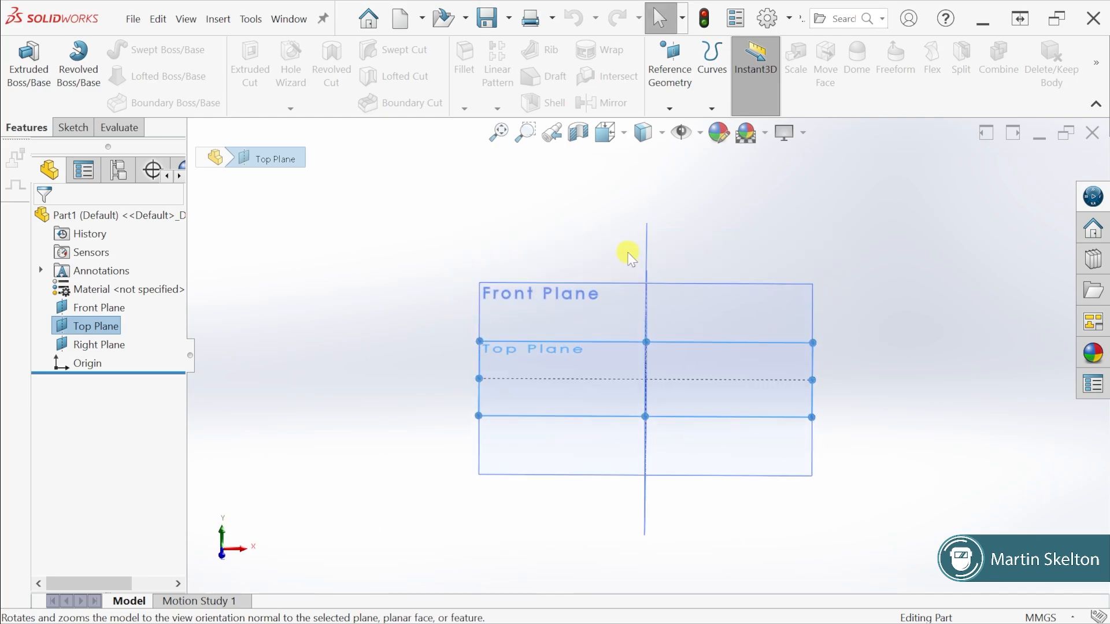
click(591, 291)
click(725, 251)
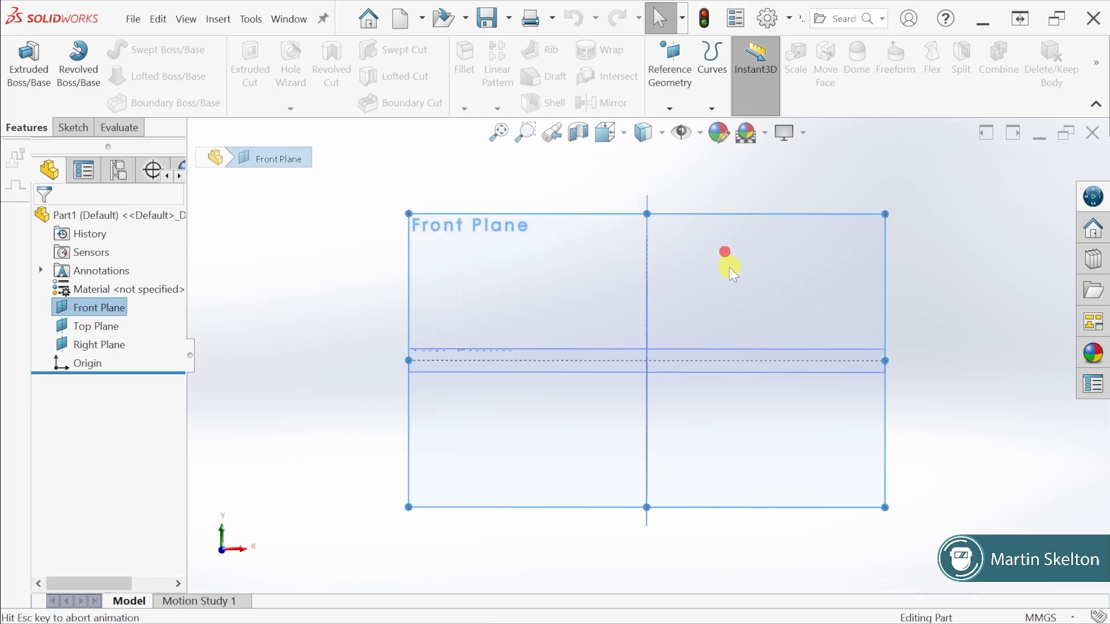
middle_drag(602, 280, 495, 254)
click(495, 251)
click(629, 214)
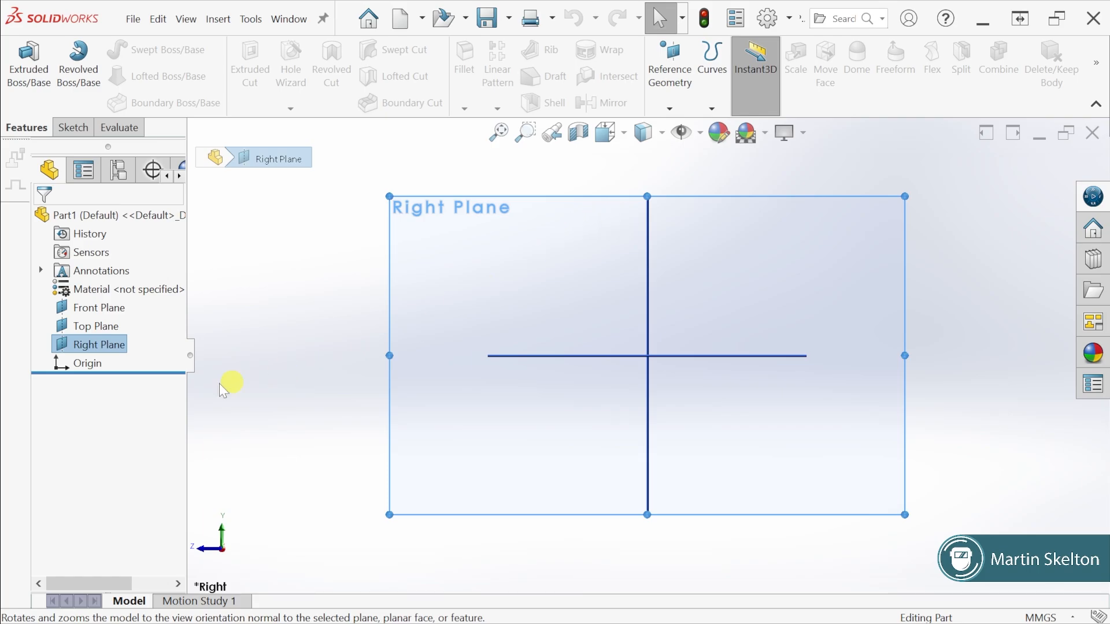
click(81, 364)
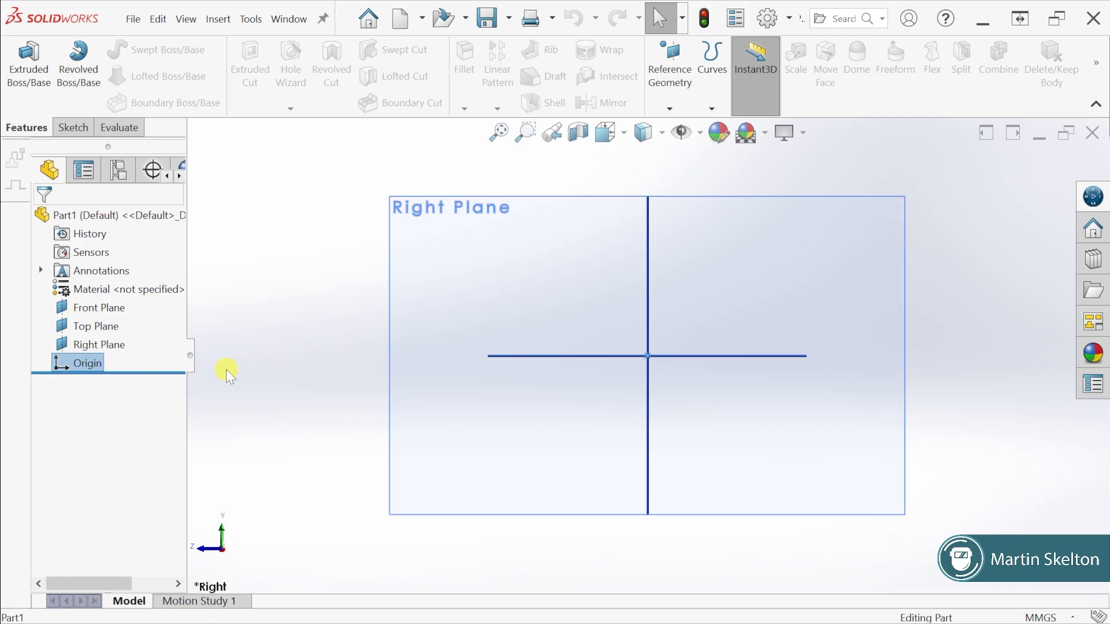
Return to the isometric view and start a new sketch on the Front Plane
key(space)
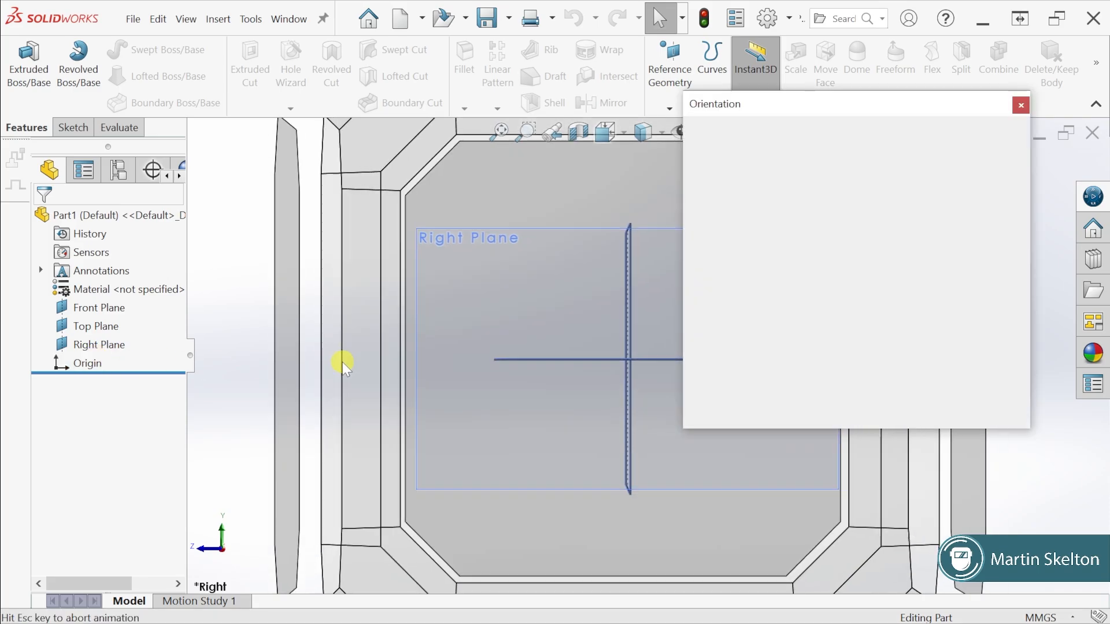
click(1022, 160)
click(1025, 186)
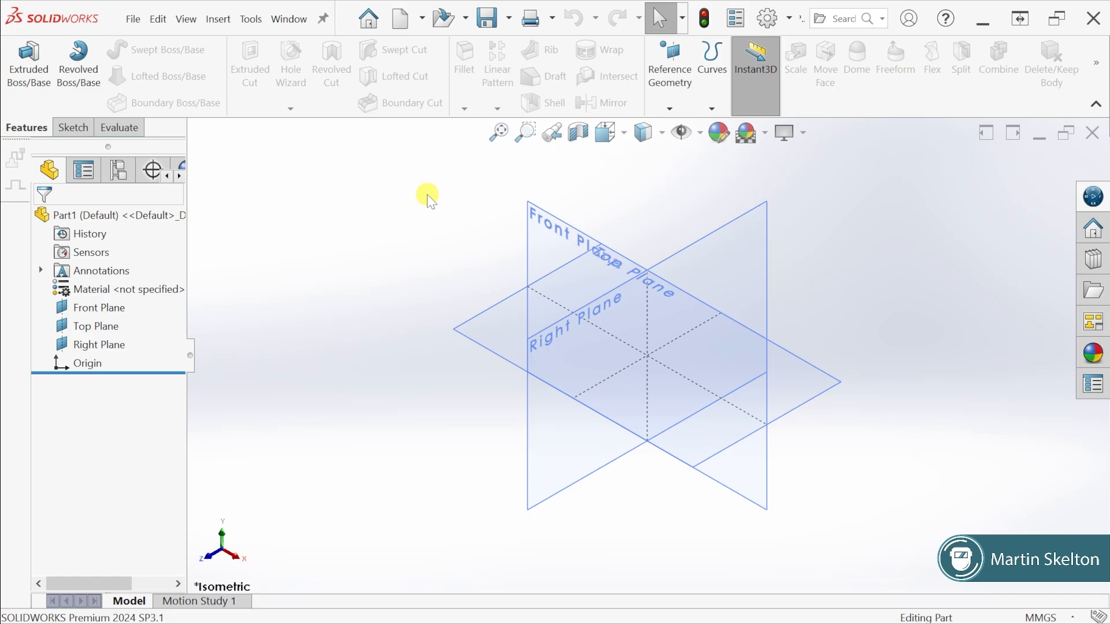
click(545, 223)
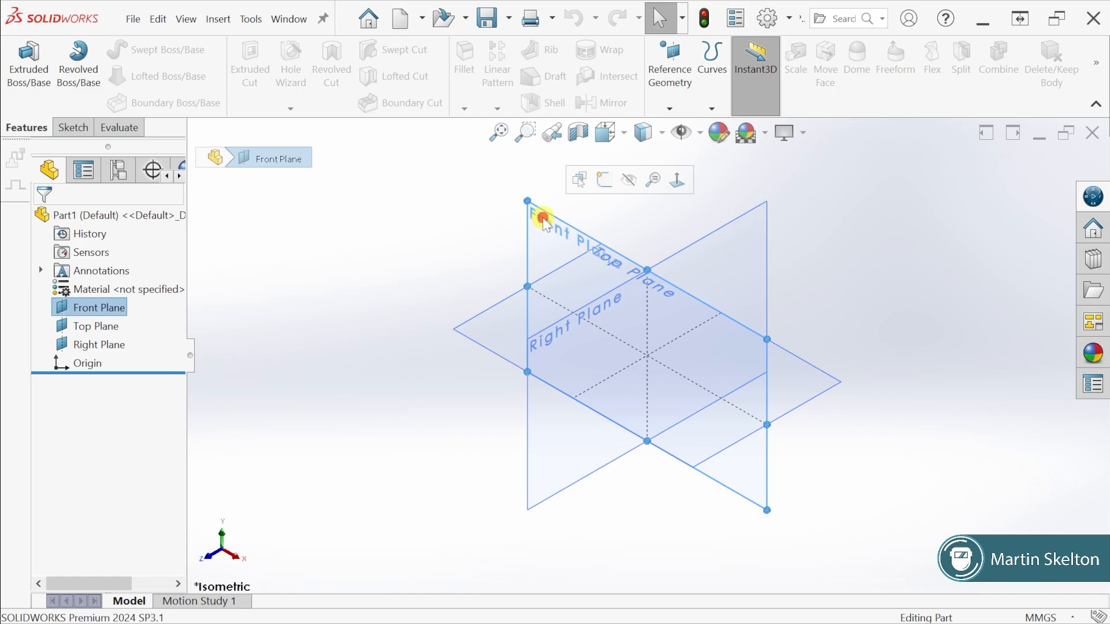
click(604, 180)
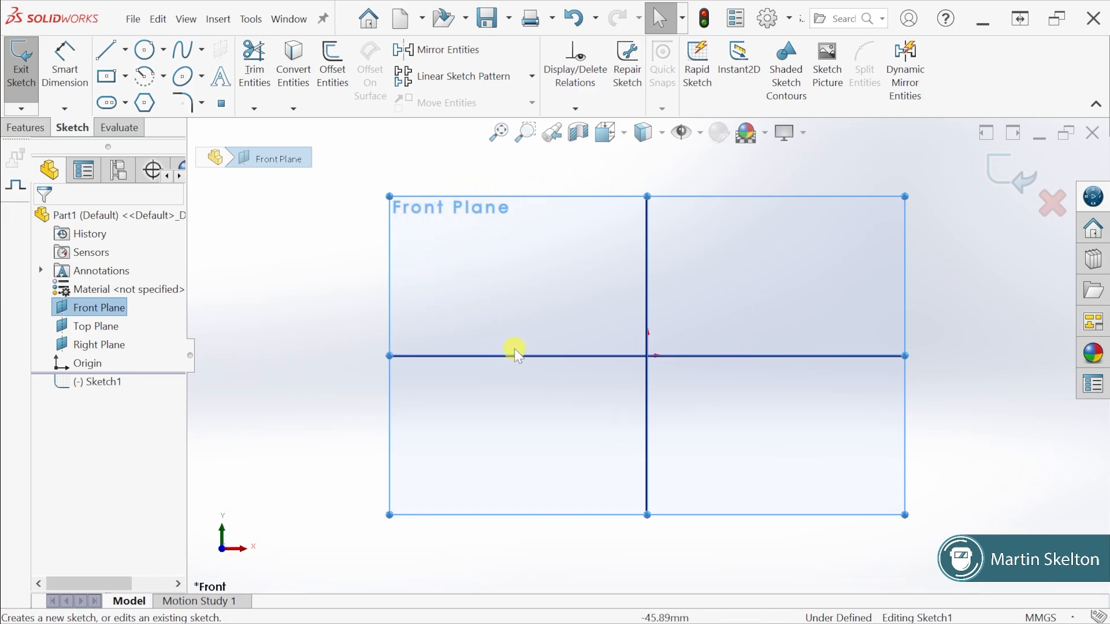
Hide the Front, Top and Right planes so only the sketch origin remains in the graphics area
right_click(115, 311)
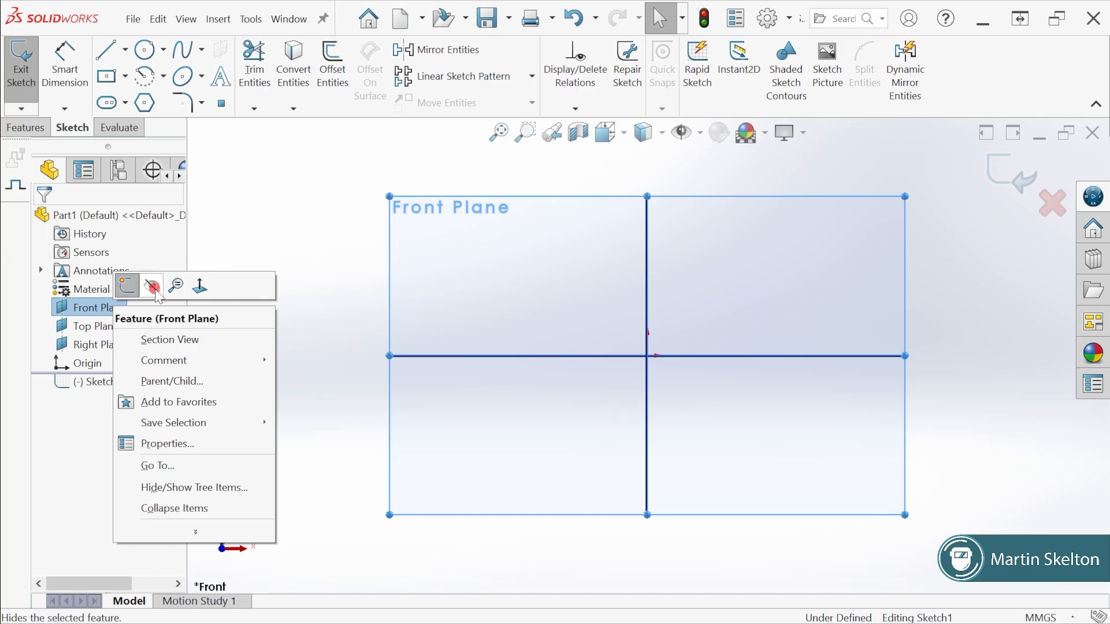
click(152, 285)
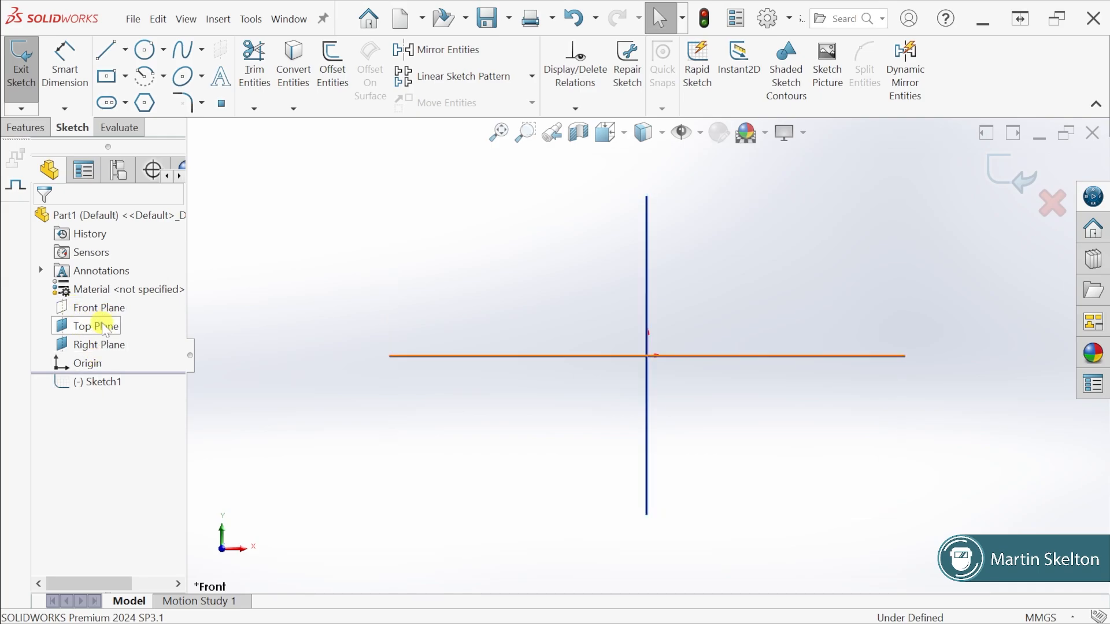
right_click(94, 325)
click(144, 311)
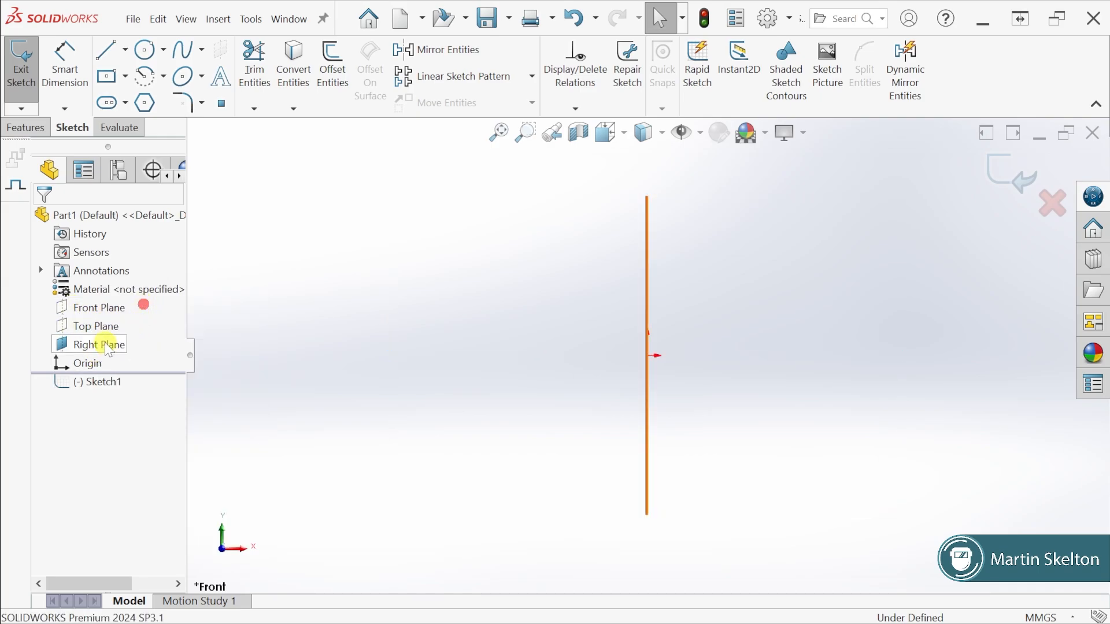
right_click(111, 345)
click(142, 323)
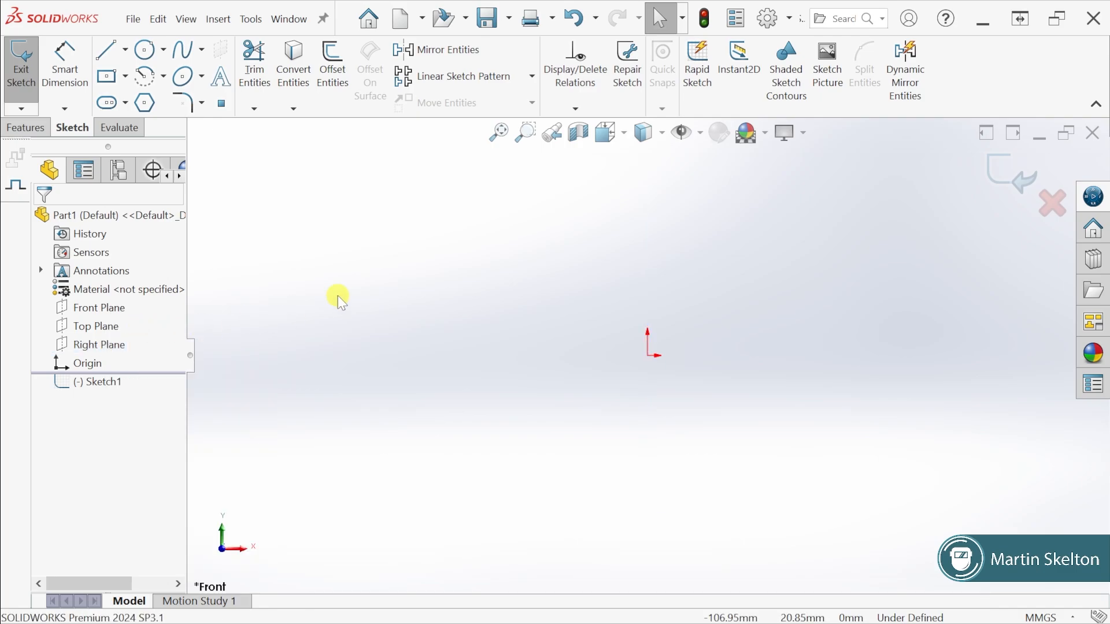
Sketch a vertical line about 61 mm up from the origin, continued by a horizontal line about 62 mm to the left
click(97, 311)
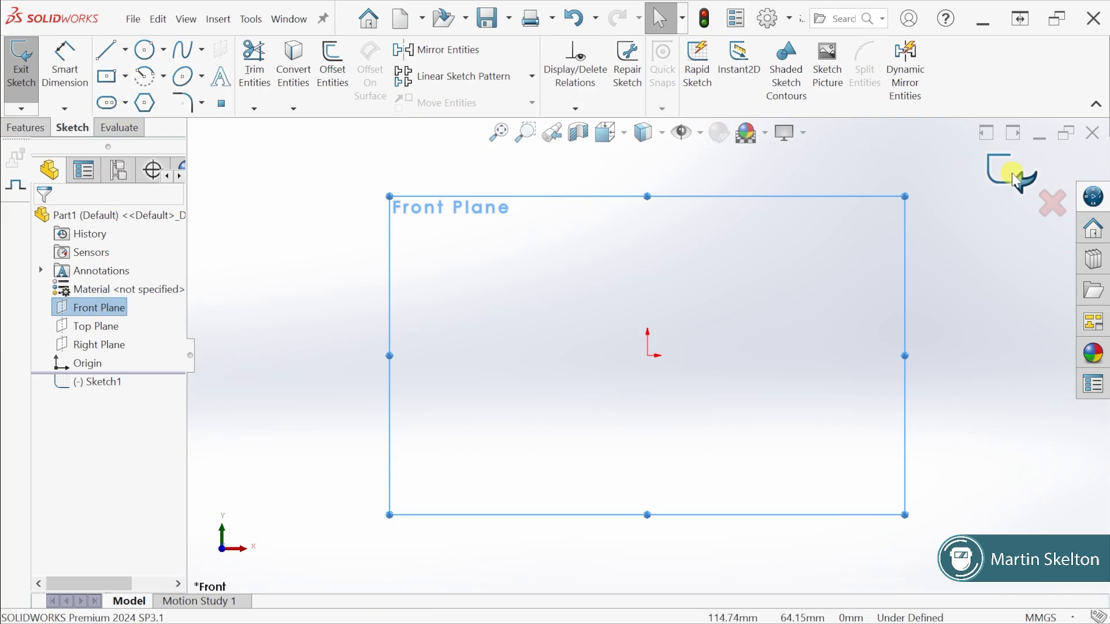
click(110, 53)
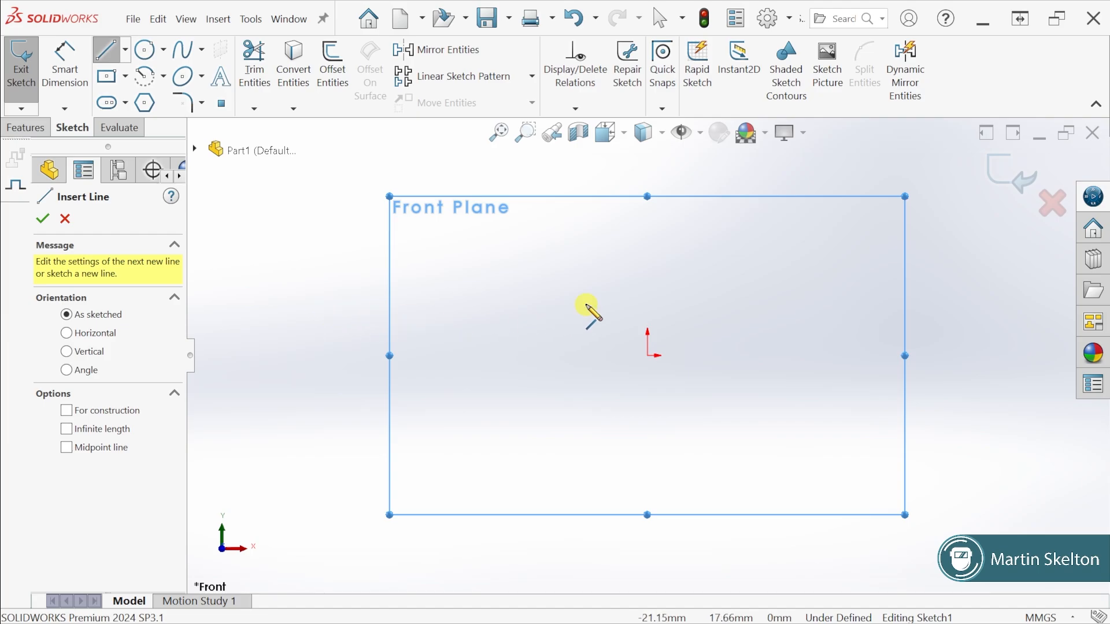
click(648, 357)
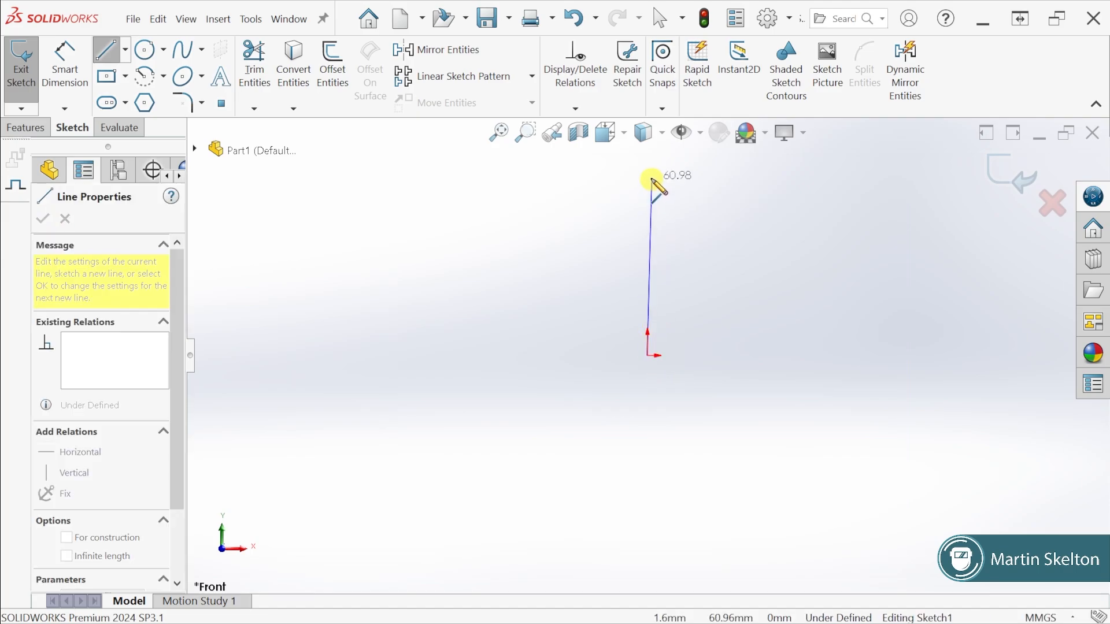
click(648, 177)
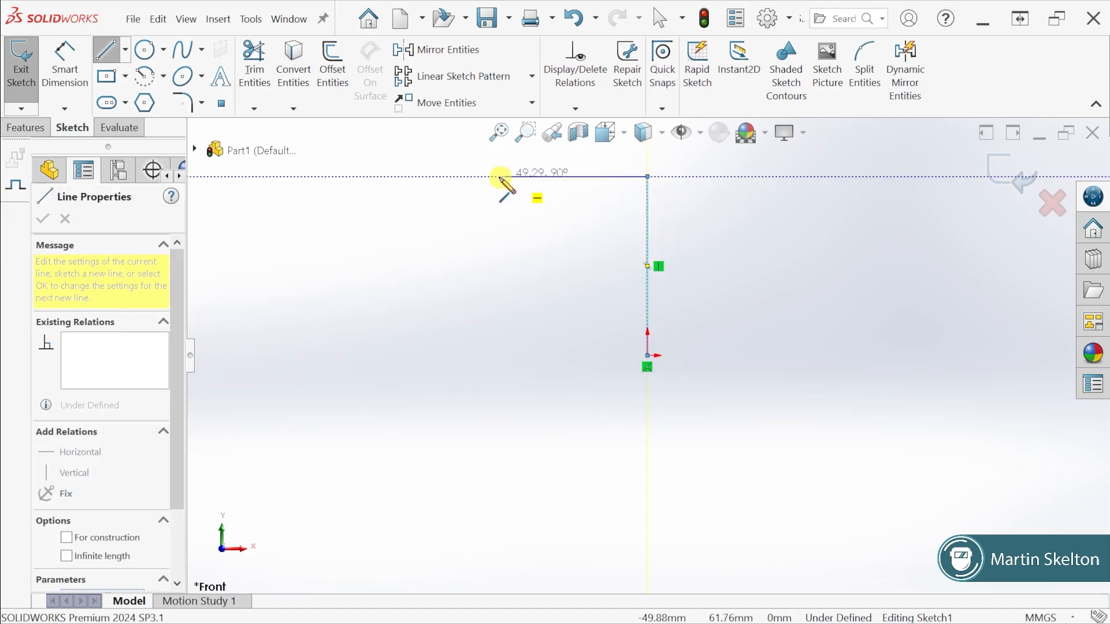
click(465, 178)
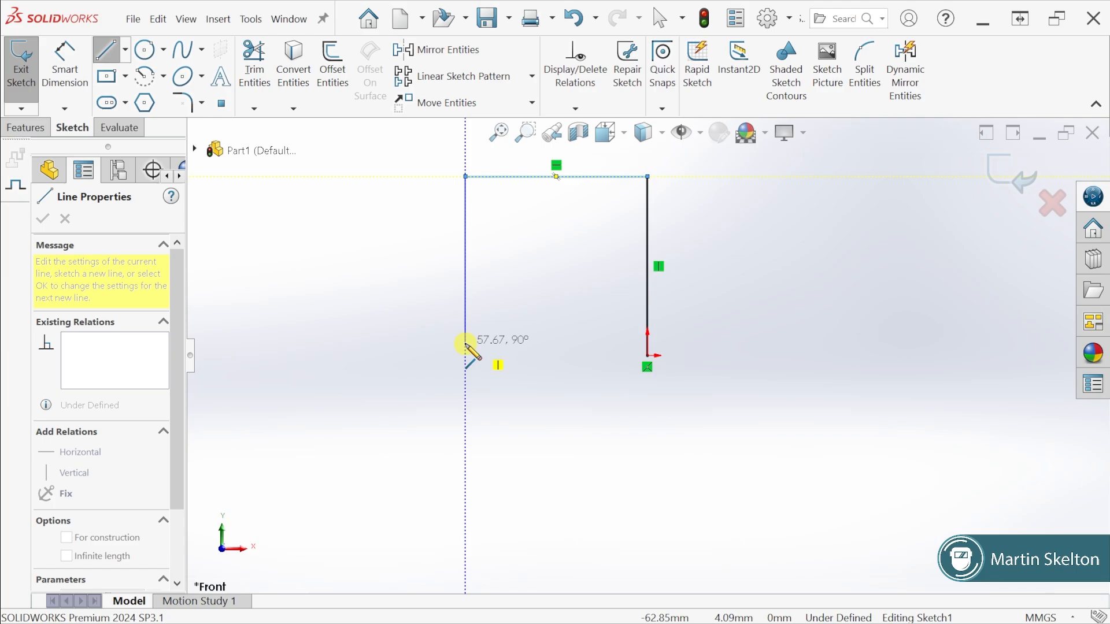
View the item visibility options, and delete the stray angled line above the horizontal line
click(701, 134)
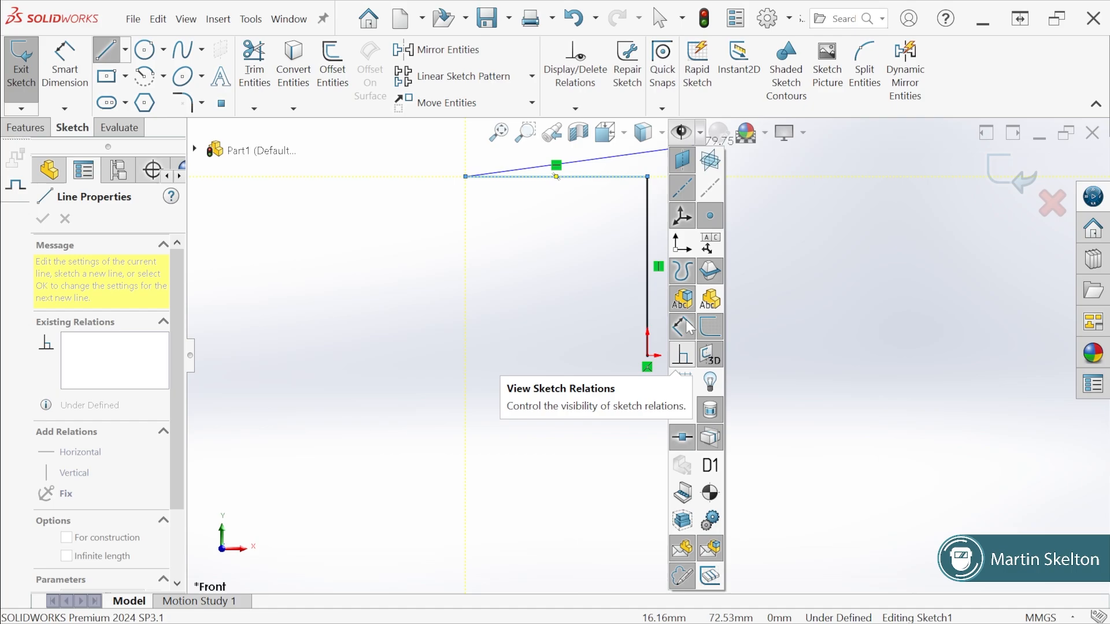
click(700, 137)
scroll(573, 219, up, 2)
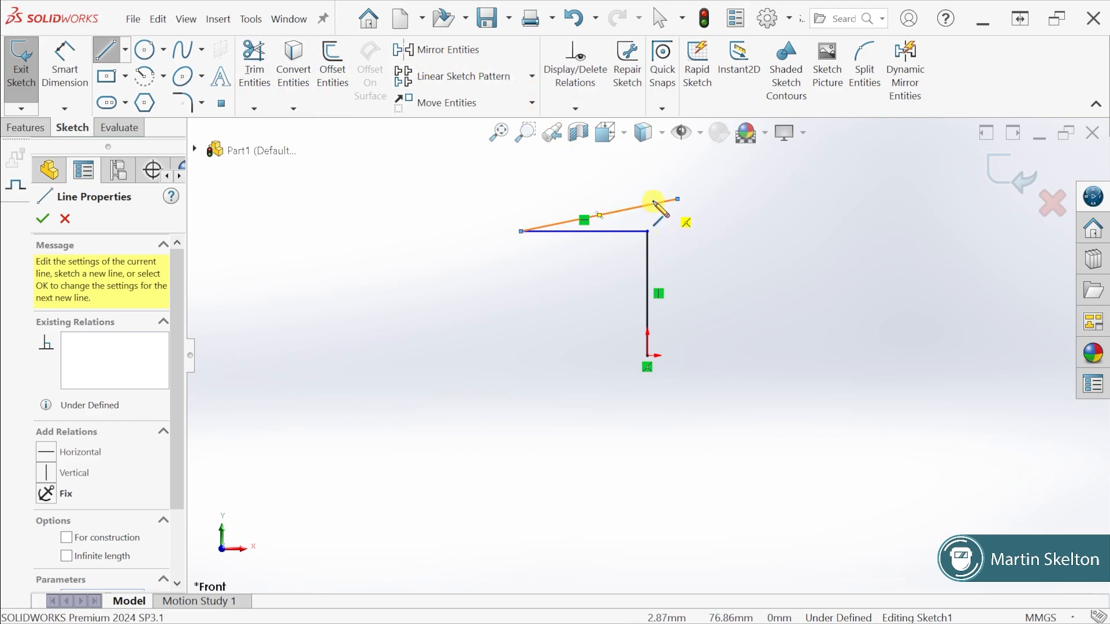
click(661, 19)
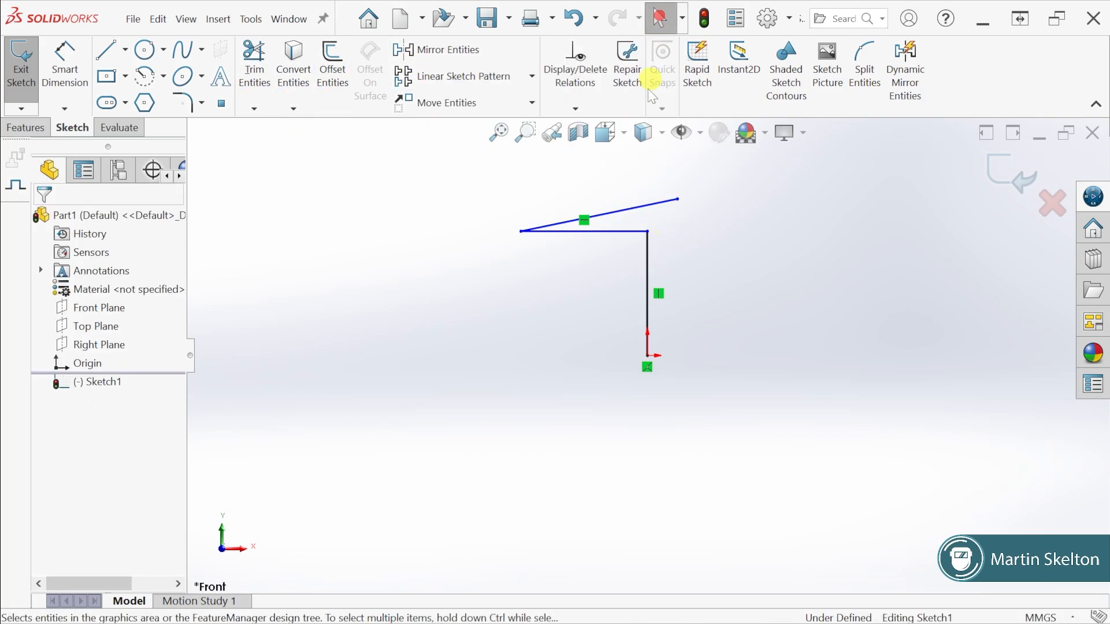
click(652, 205)
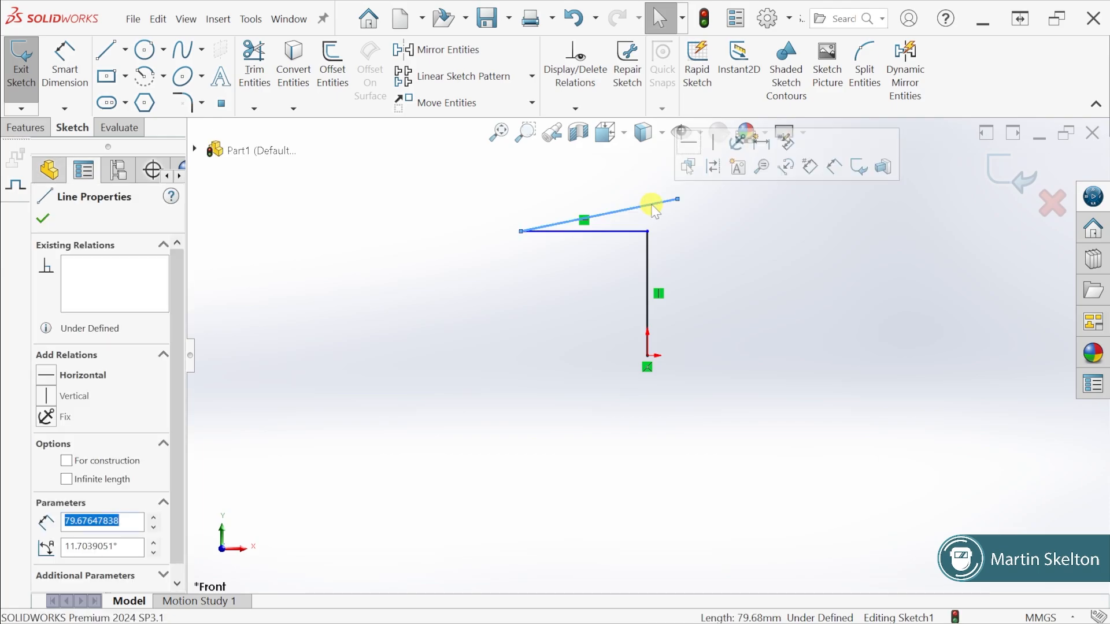
key(Delete)
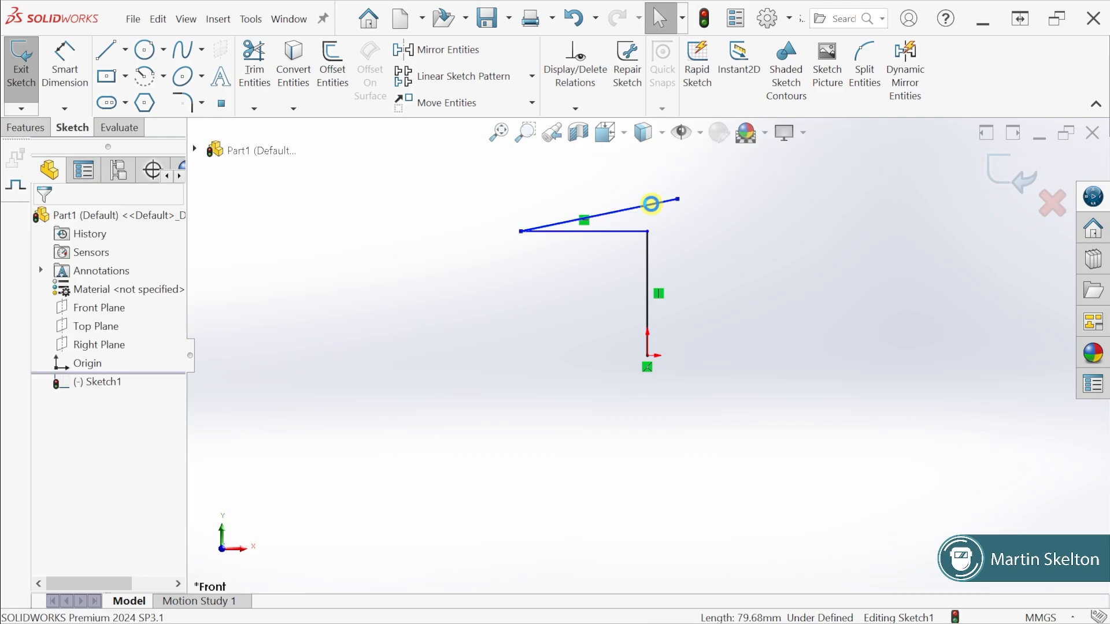
Sketch a vertical line downward from the free end of the horizontal line
click(107, 50)
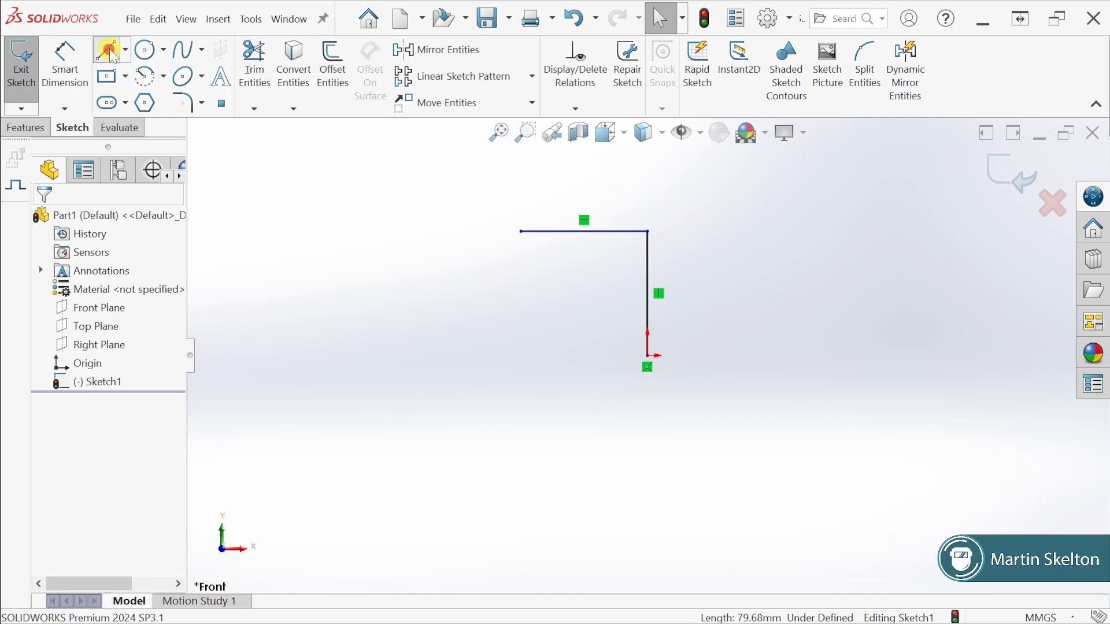
click(521, 231)
scroll(539, 330, down, 3)
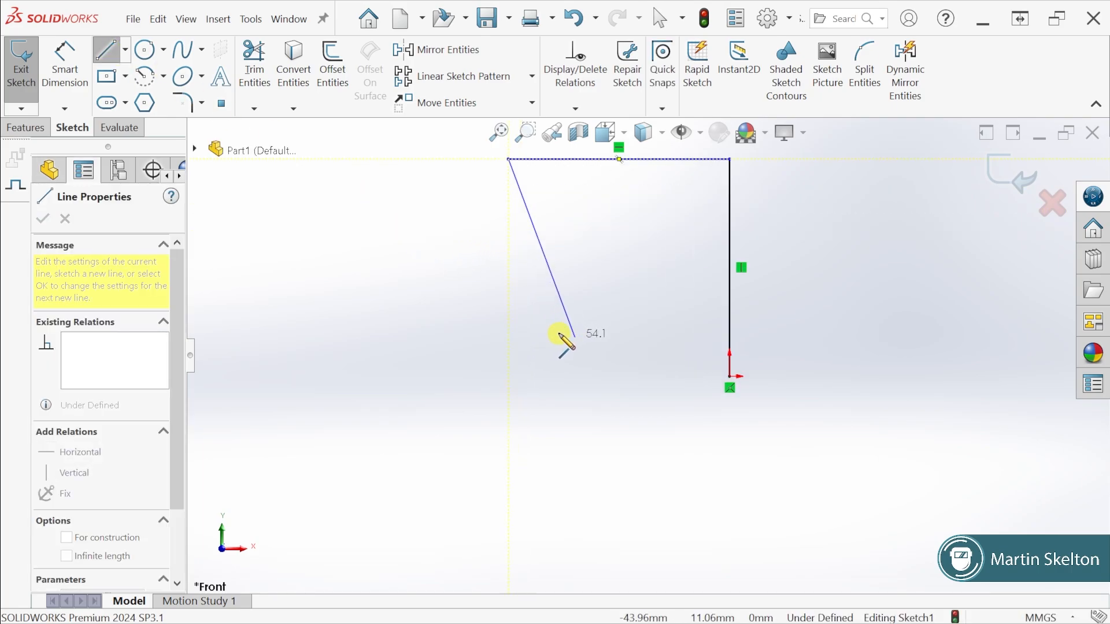
scroll(543, 345, up, 1)
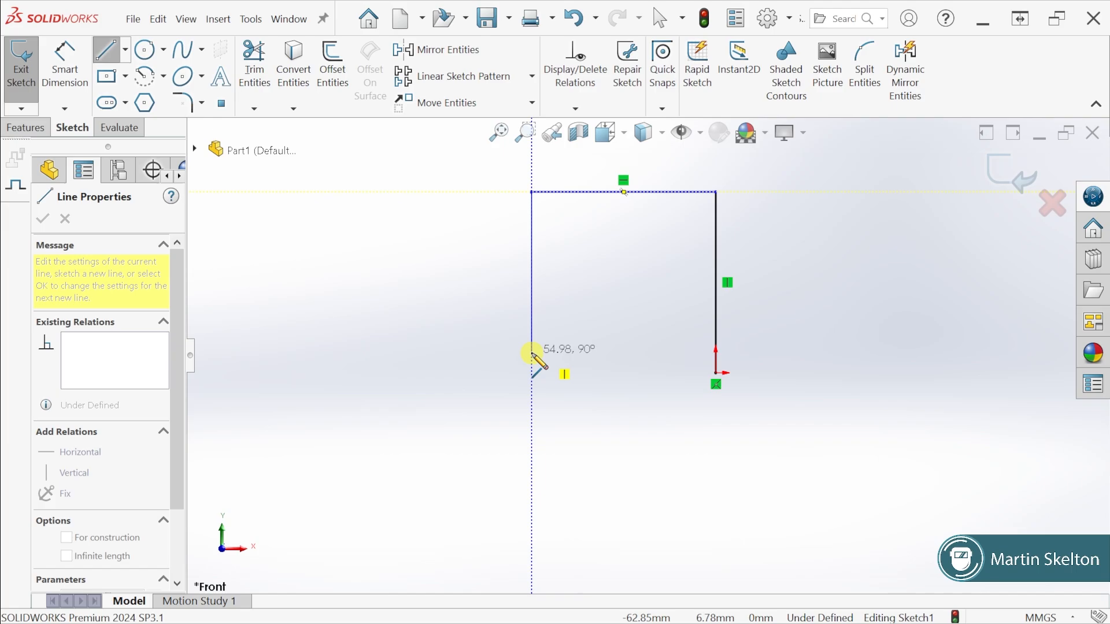
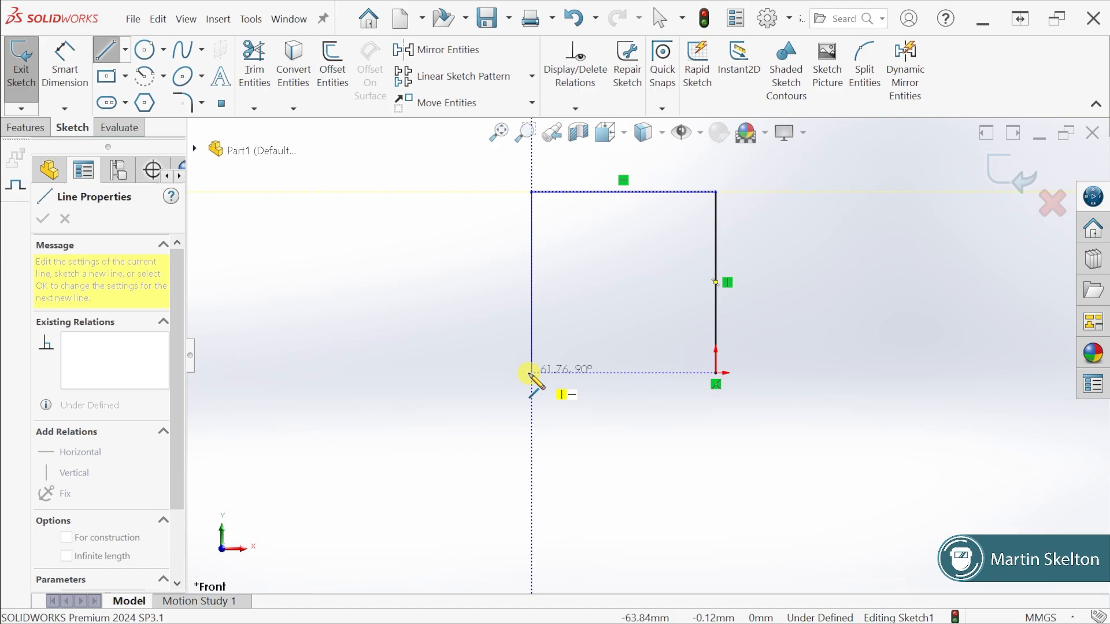
Finish the vertical line about 62 mm down at origin level, and close the profile with a horizontal line about 63 mm to the origin
click(531, 374)
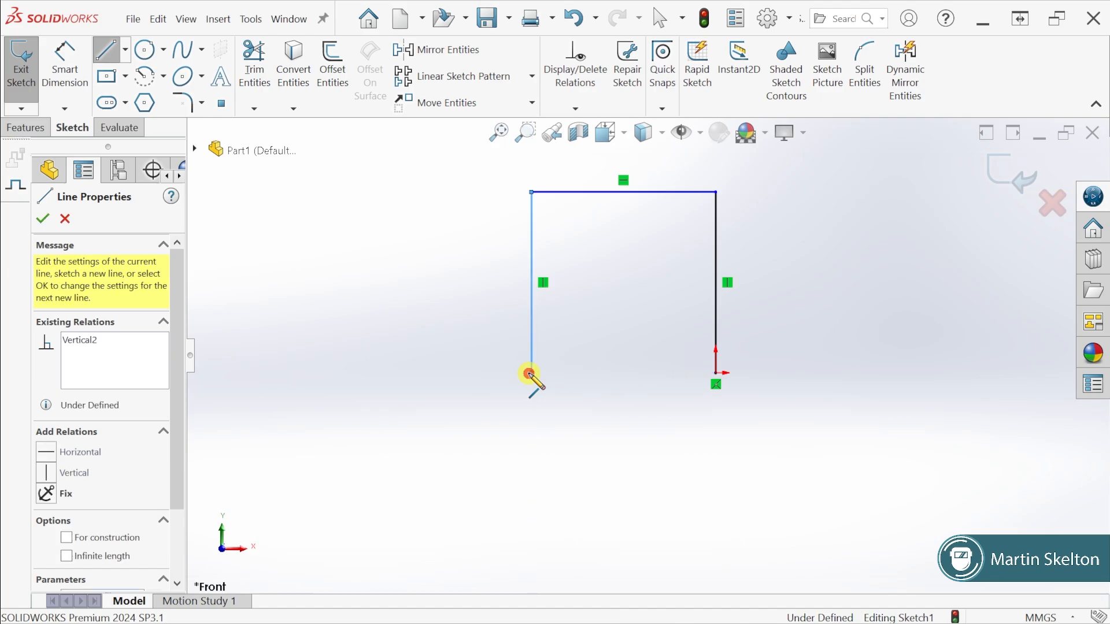
click(716, 373)
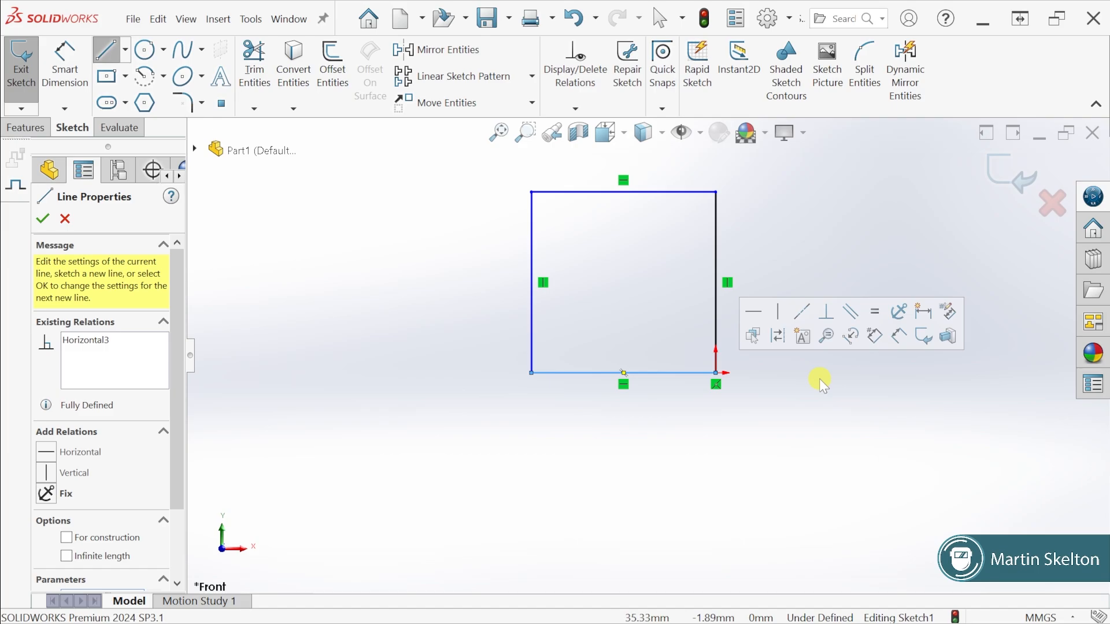
click(124, 75)
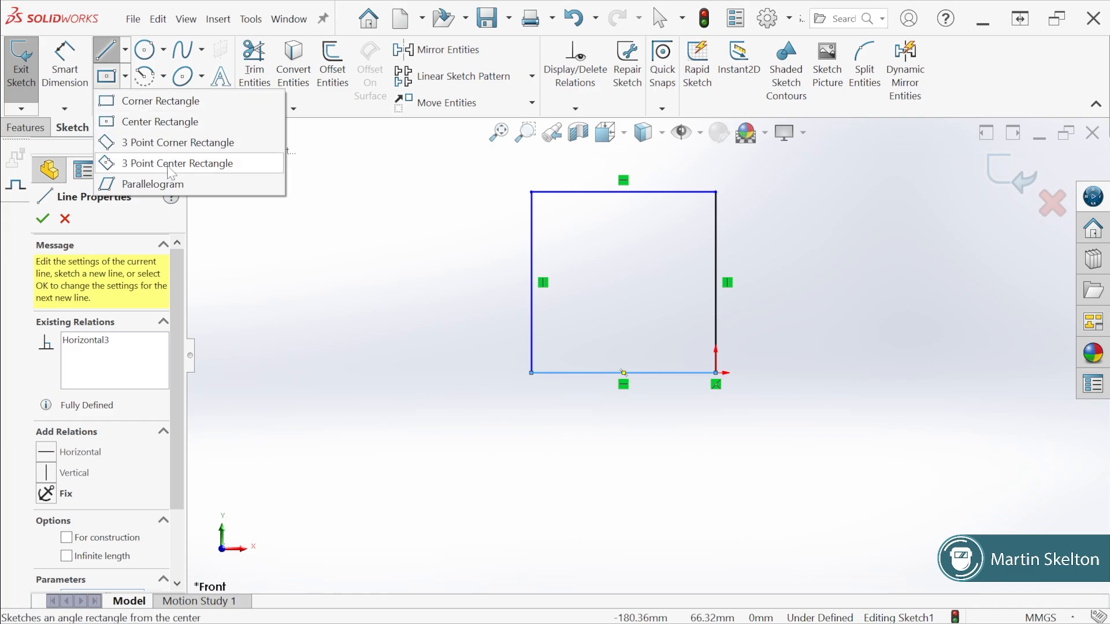
click(349, 153)
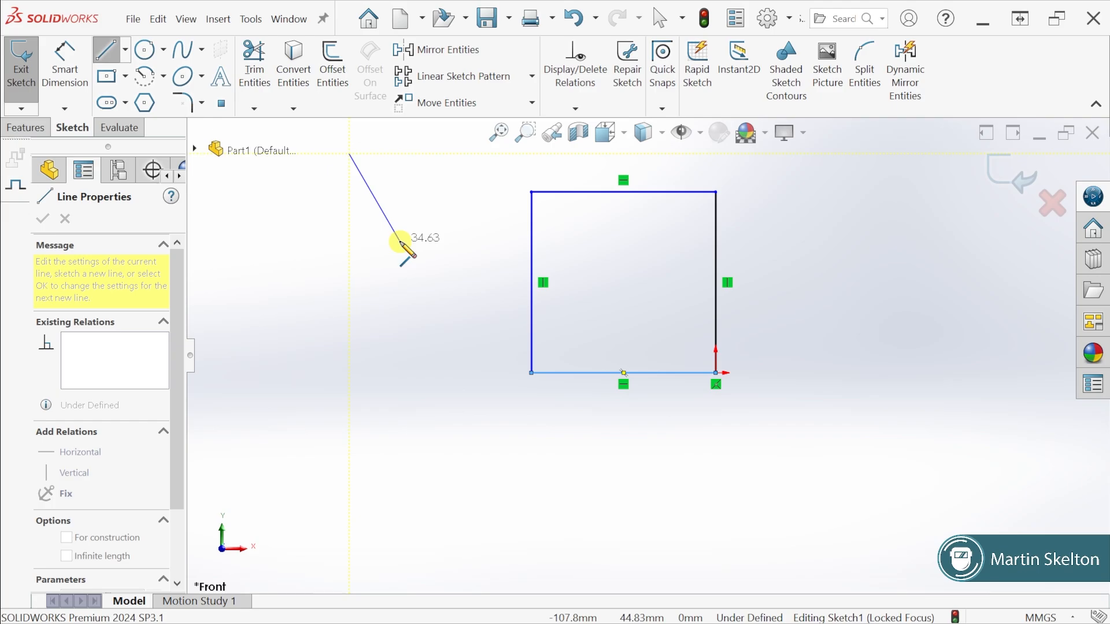
key(Escape)
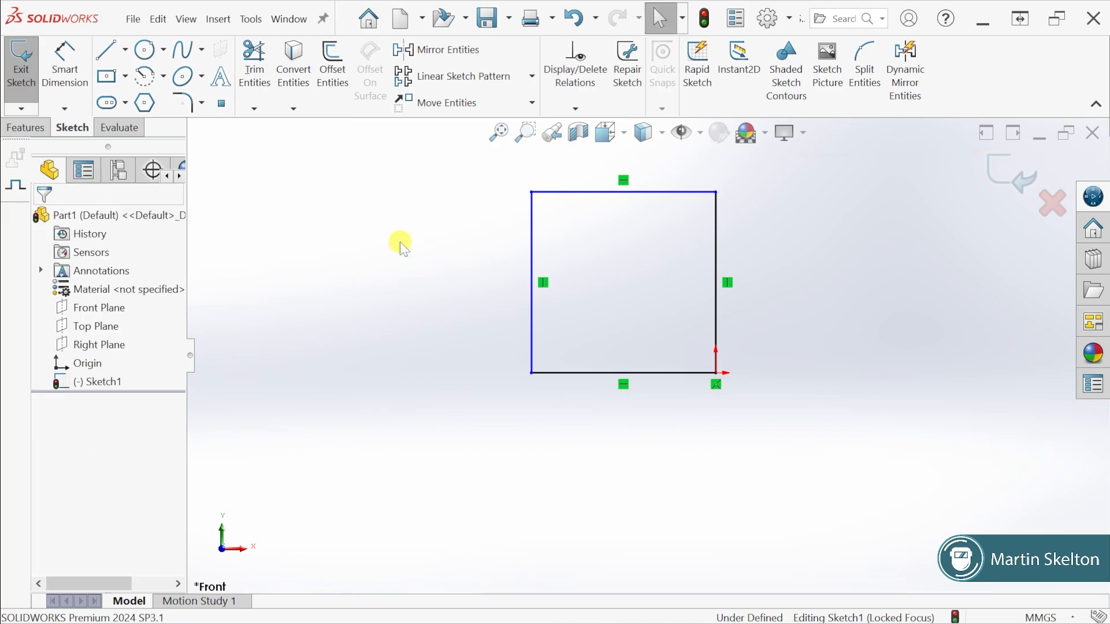
click(341, 319)
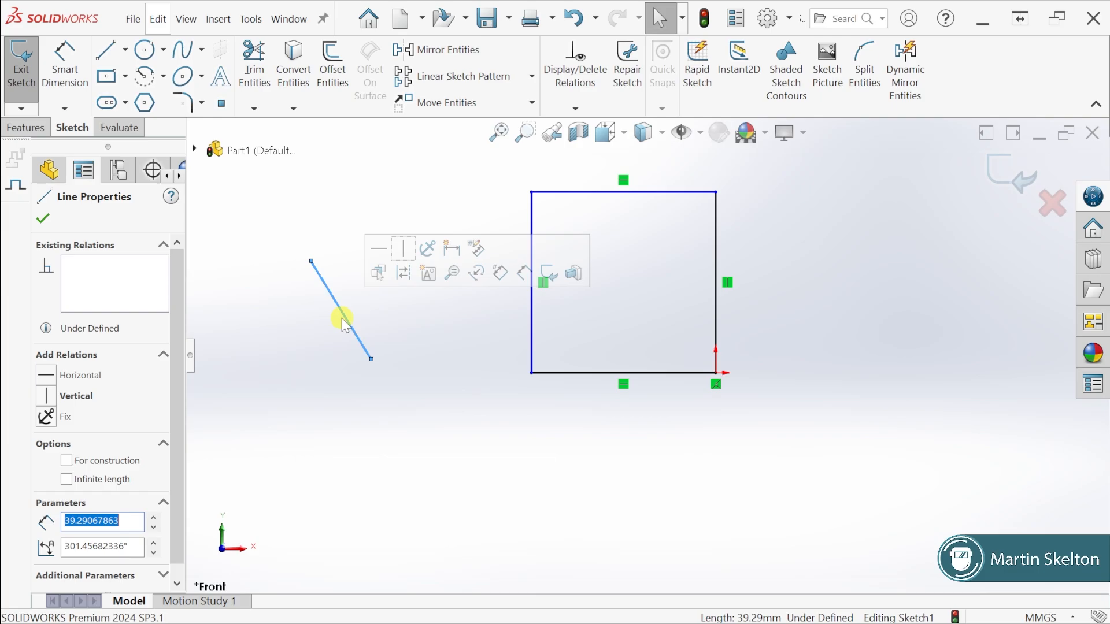
key(Delete)
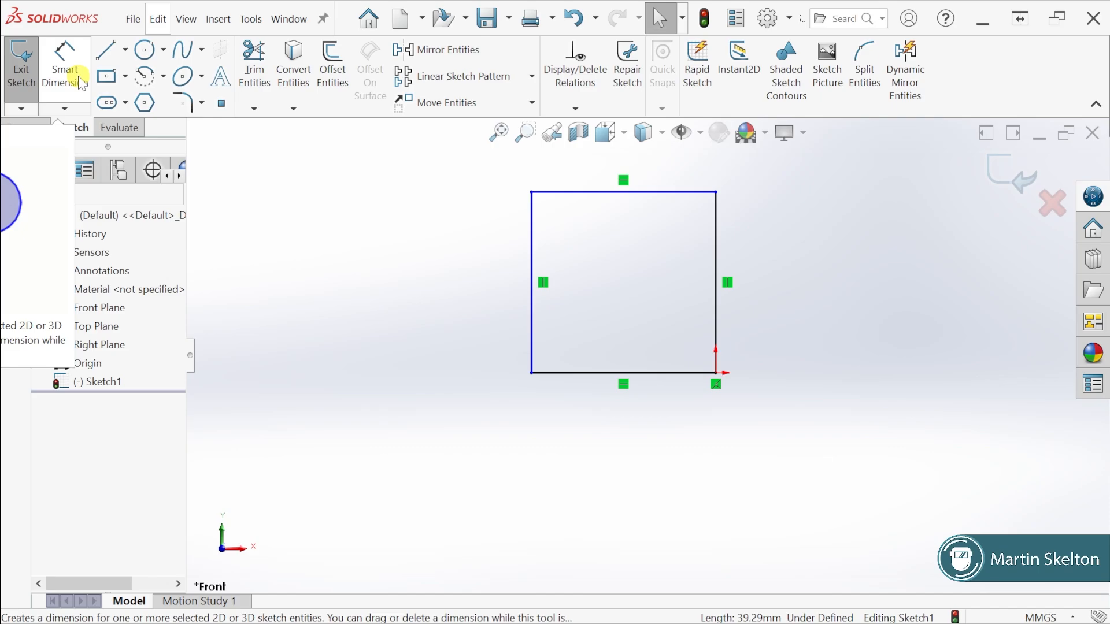
Add a Smart Dimension of 75 mm to the vertical line that starts at the origin
click(71, 109)
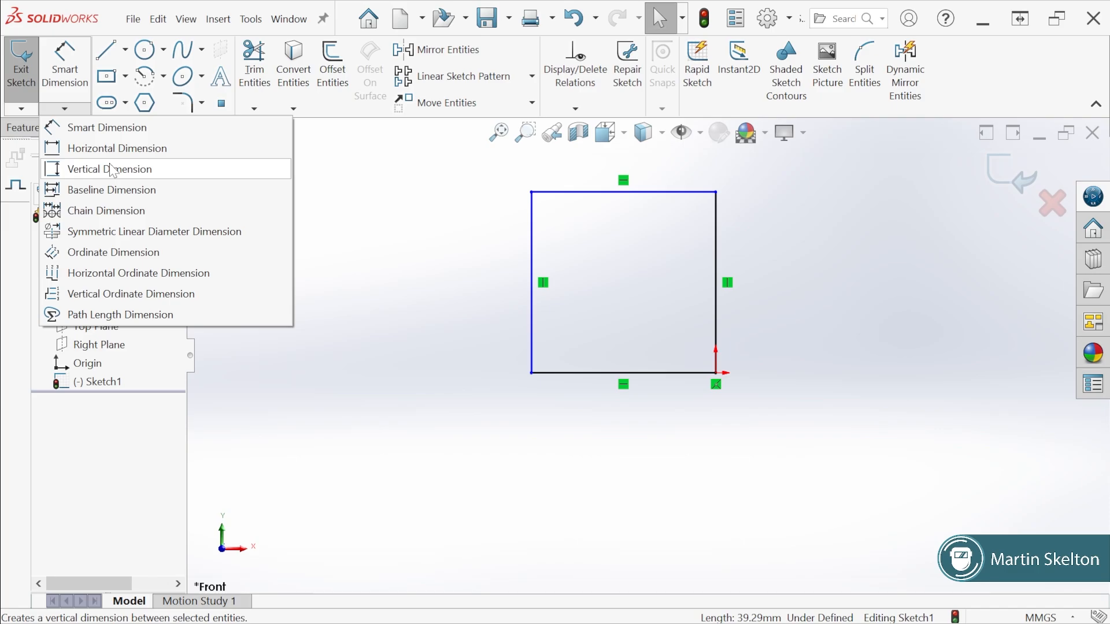
click(114, 129)
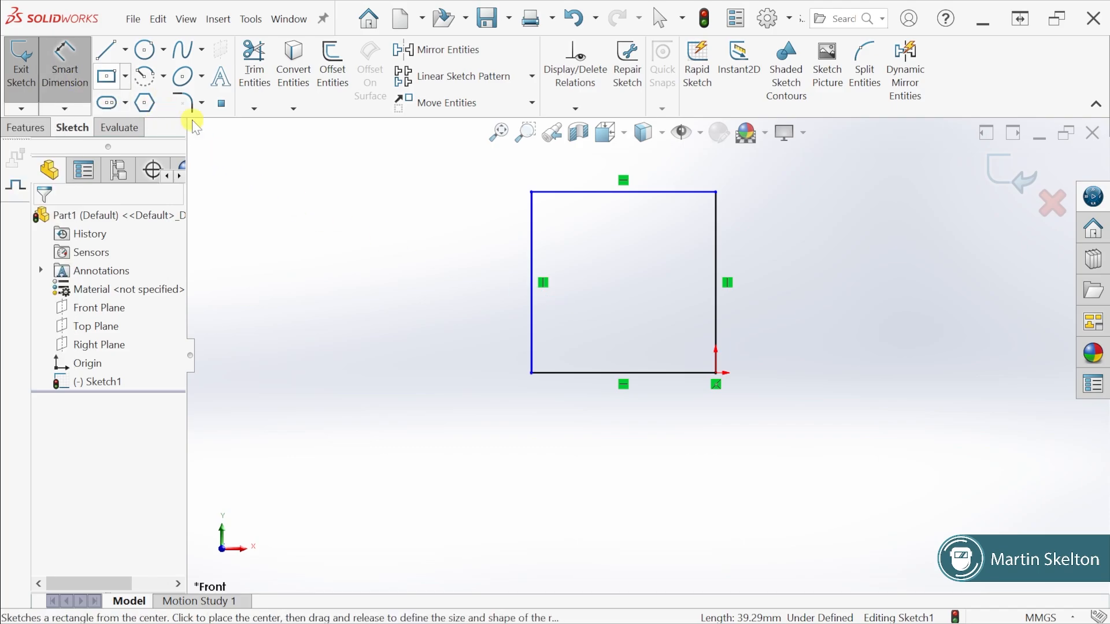
scroll(637, 240, up, 2)
scroll(656, 234, down, 3)
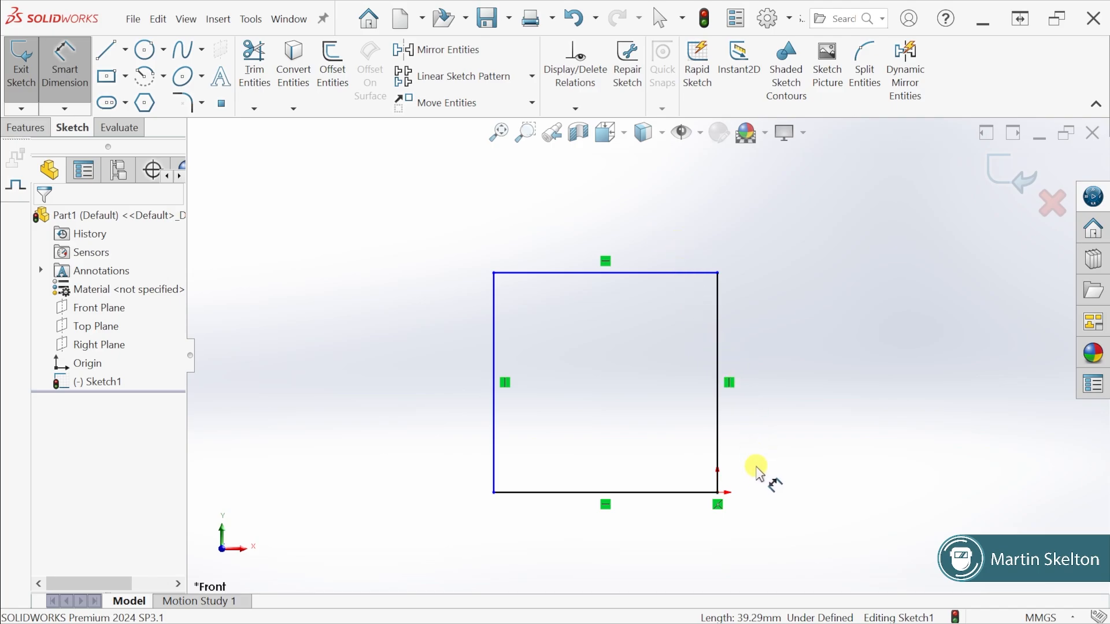
scroll(755, 477, up, 2)
scroll(702, 448, down, 2)
scroll(691, 382, down, 2)
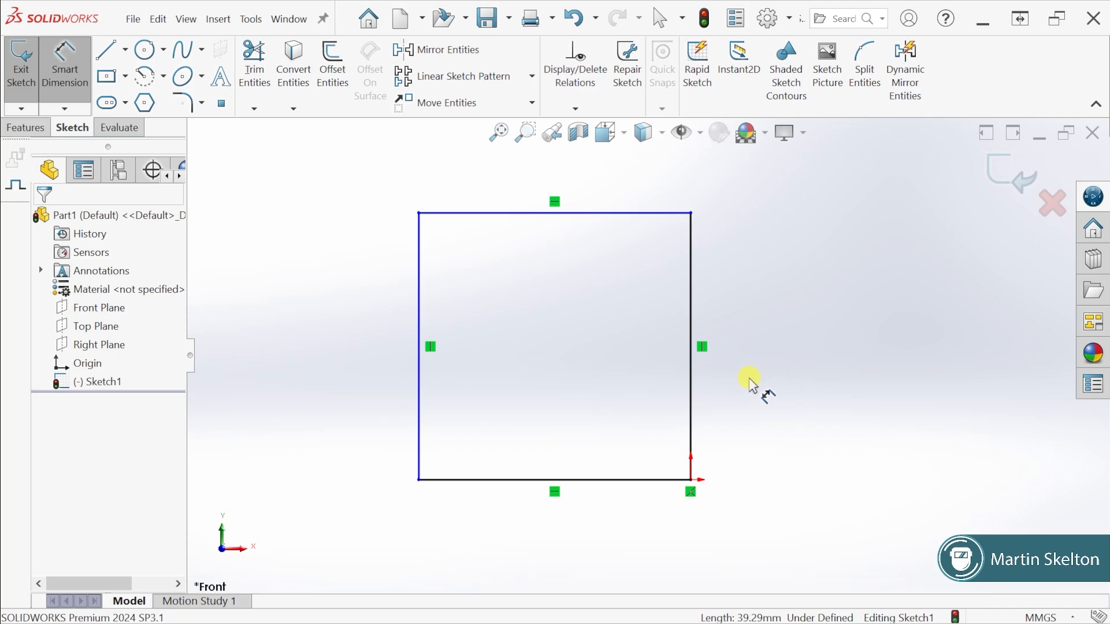
click(690, 378)
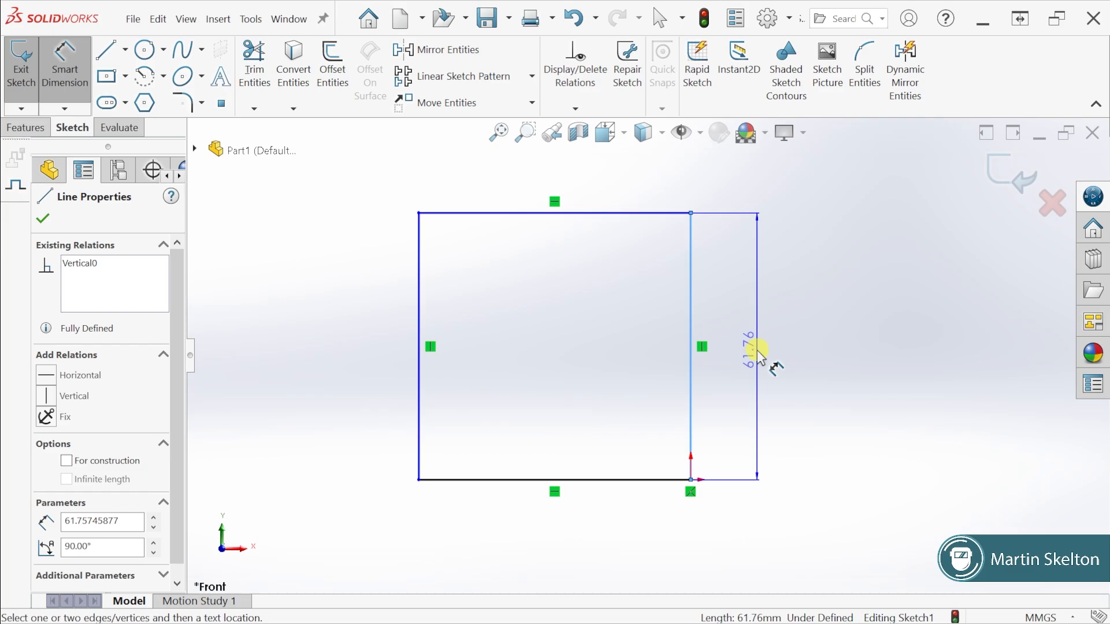
click(760, 348)
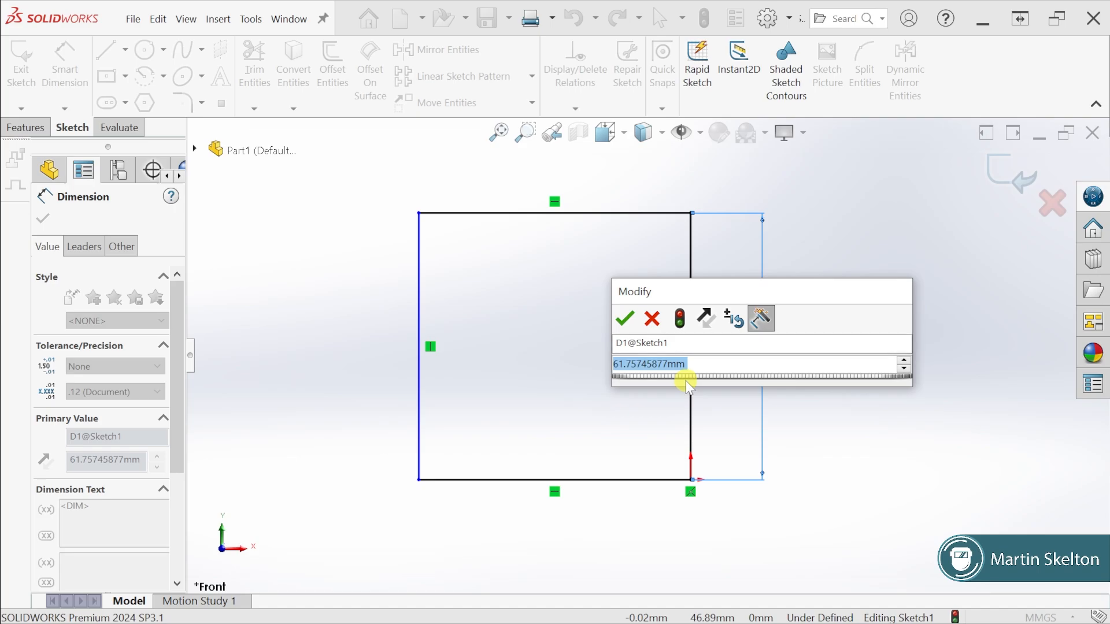
text(75)
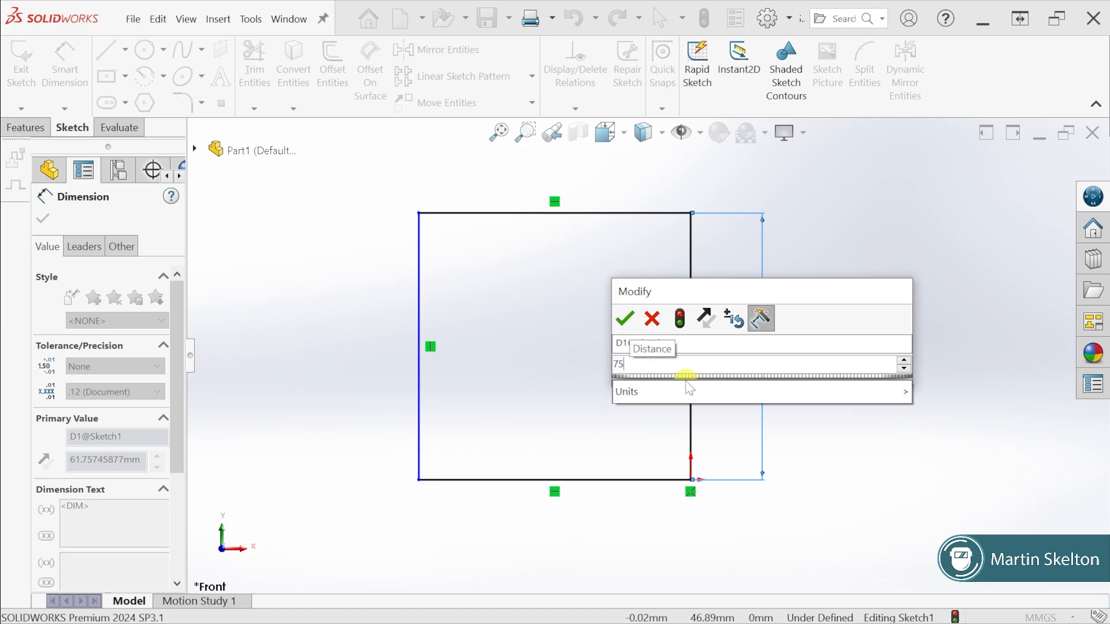
mouse_move(678, 387)
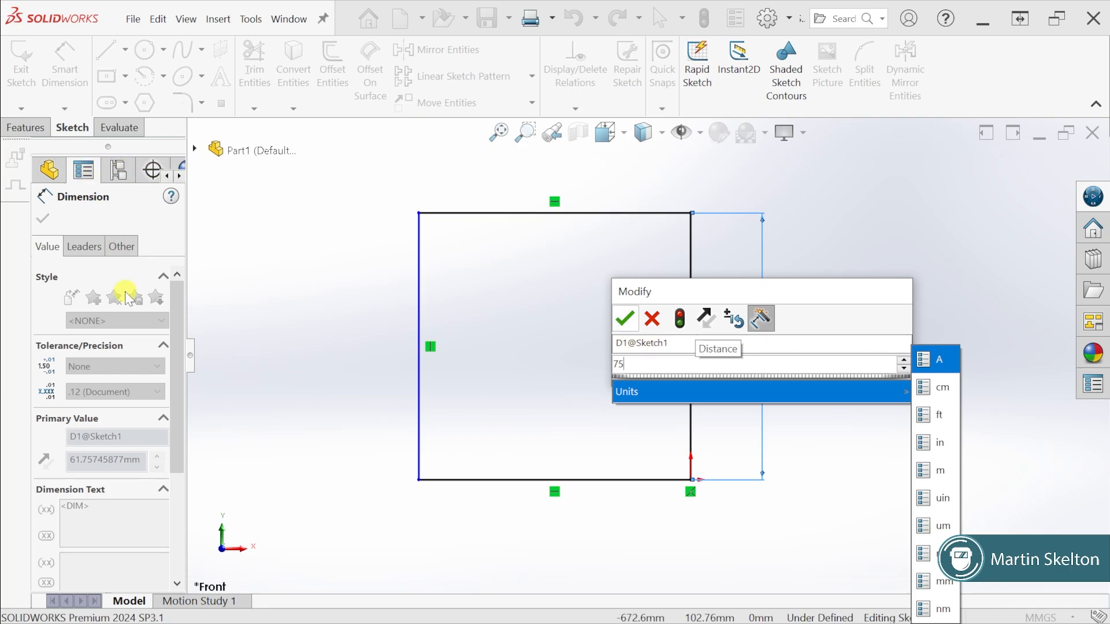
click(626, 322)
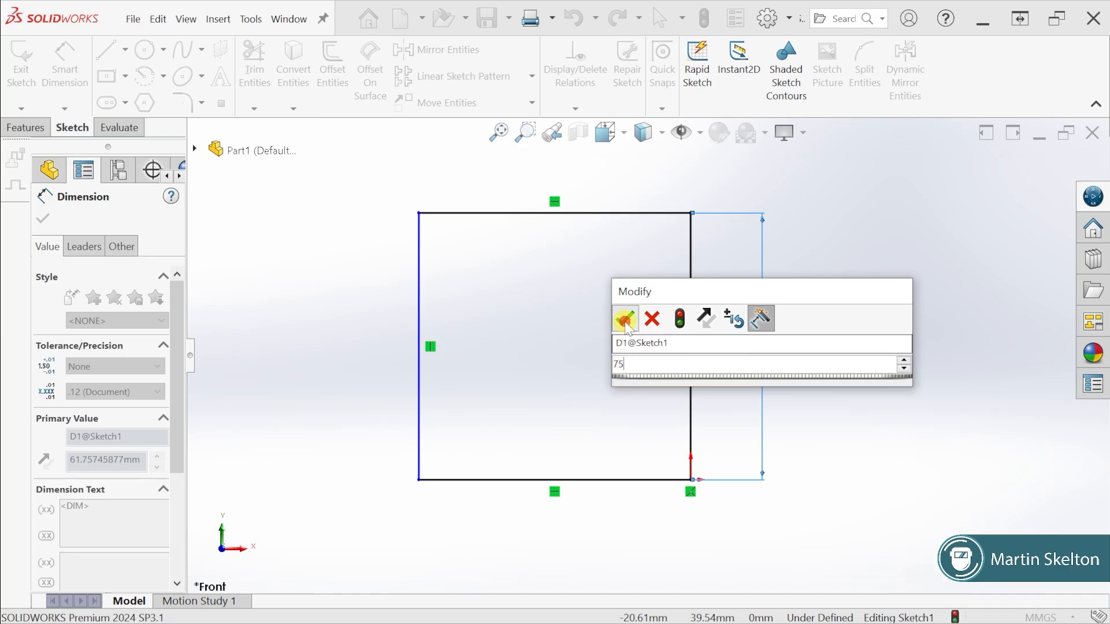
click(626, 323)
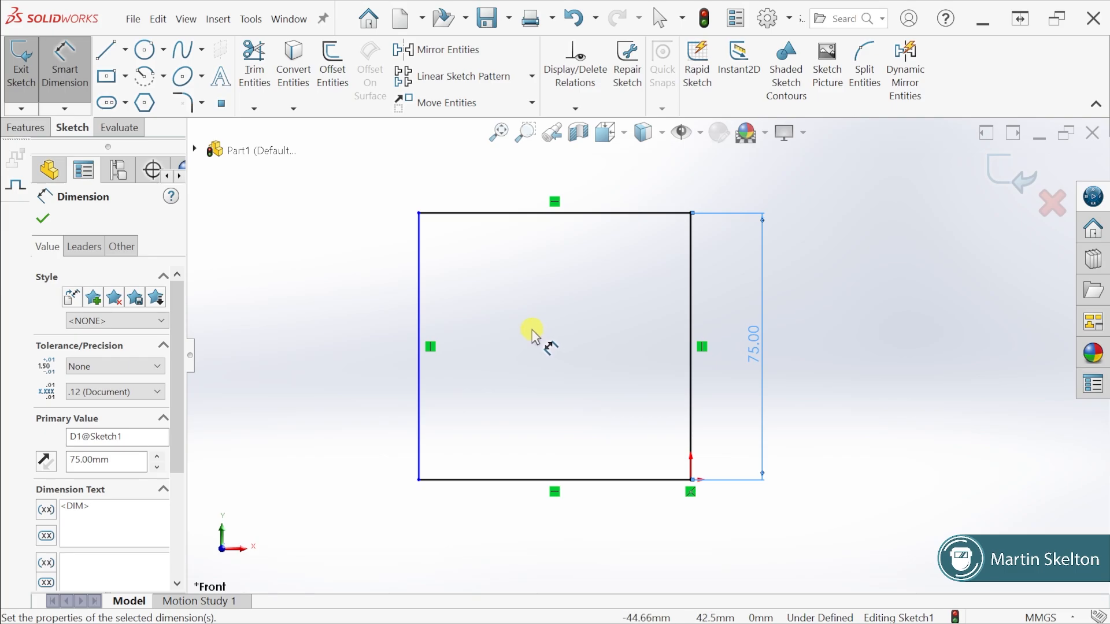
click(660, 21)
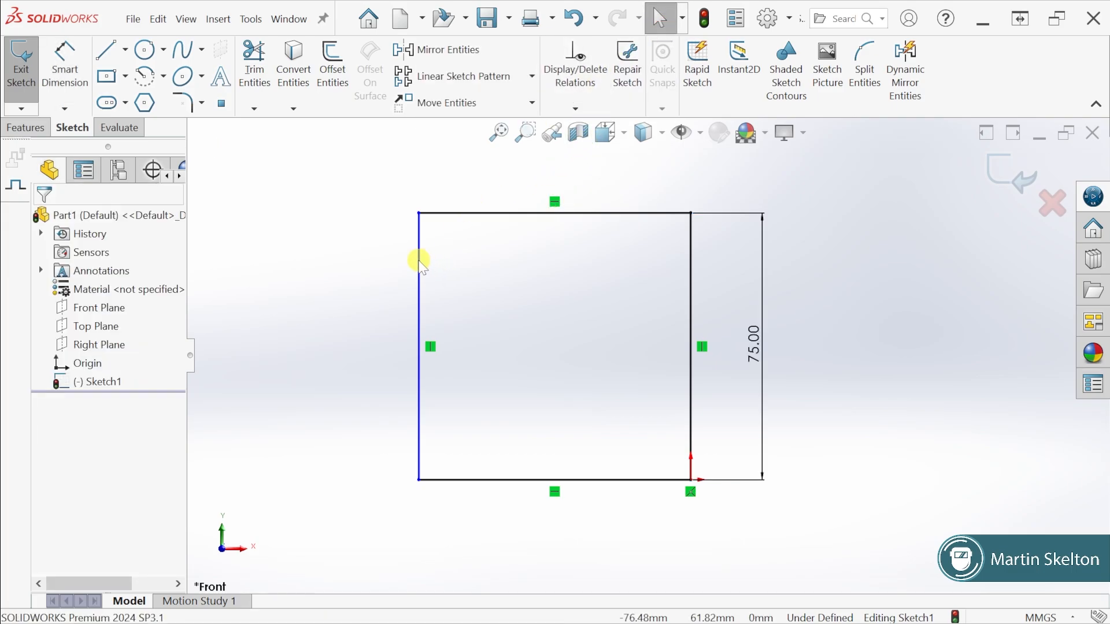
Move the vertical line opposite the origin inward and back outward, making the rectangle about 72 mm wide
drag(420, 261, 605, 298)
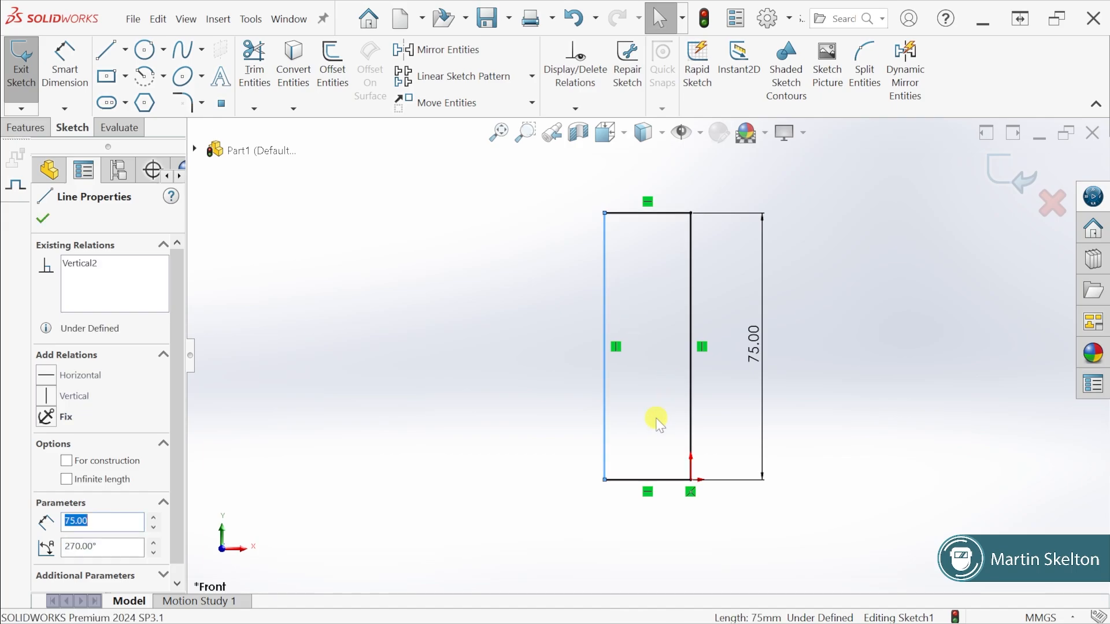
drag(605, 365, 420, 353)
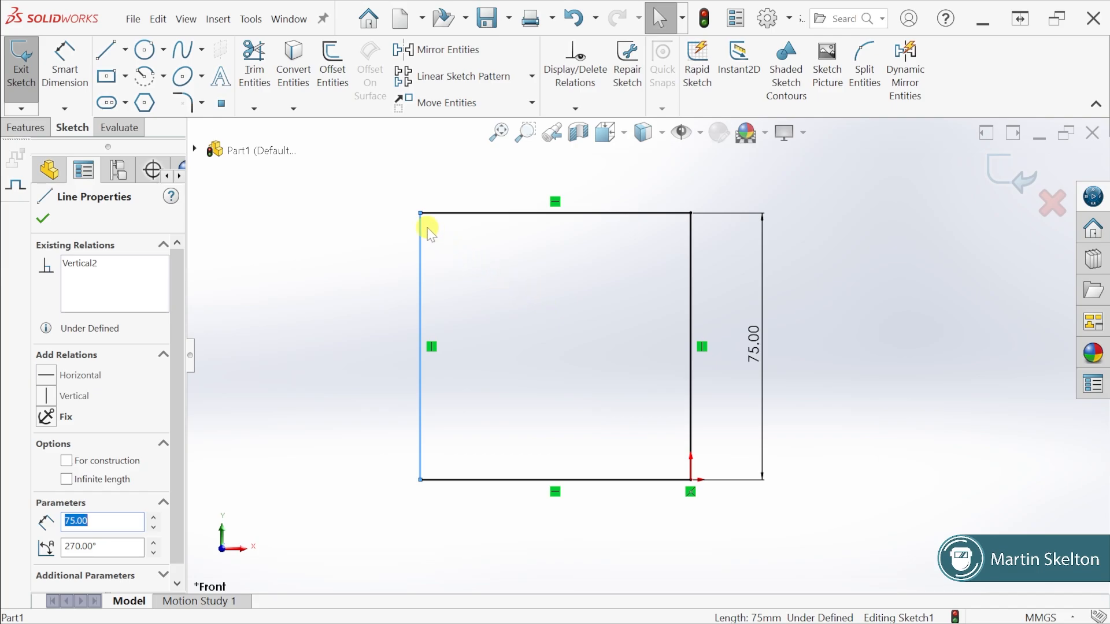
drag(417, 228, 367, 237)
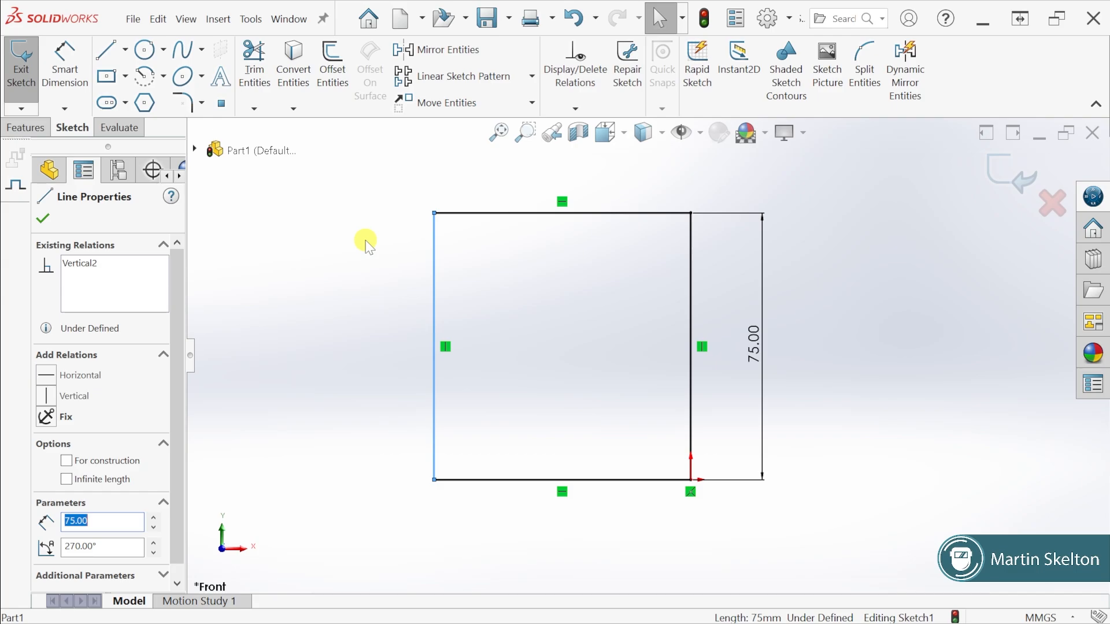
Add a Smart Dimension of 100 mm to the upper horizontal line of the rectangle
click(65, 65)
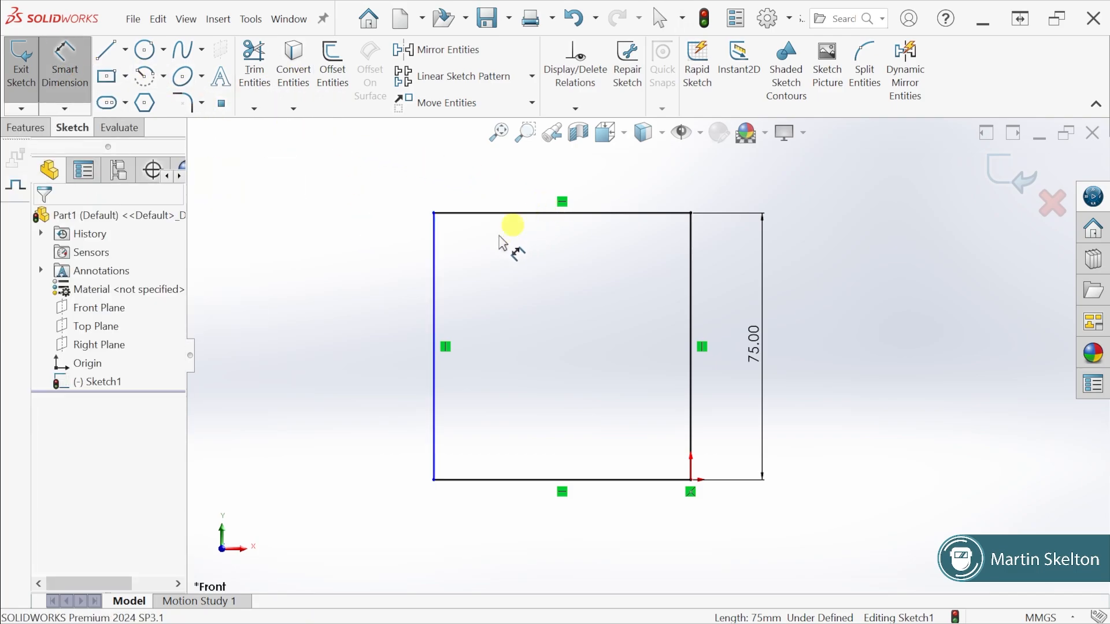
click(590, 214)
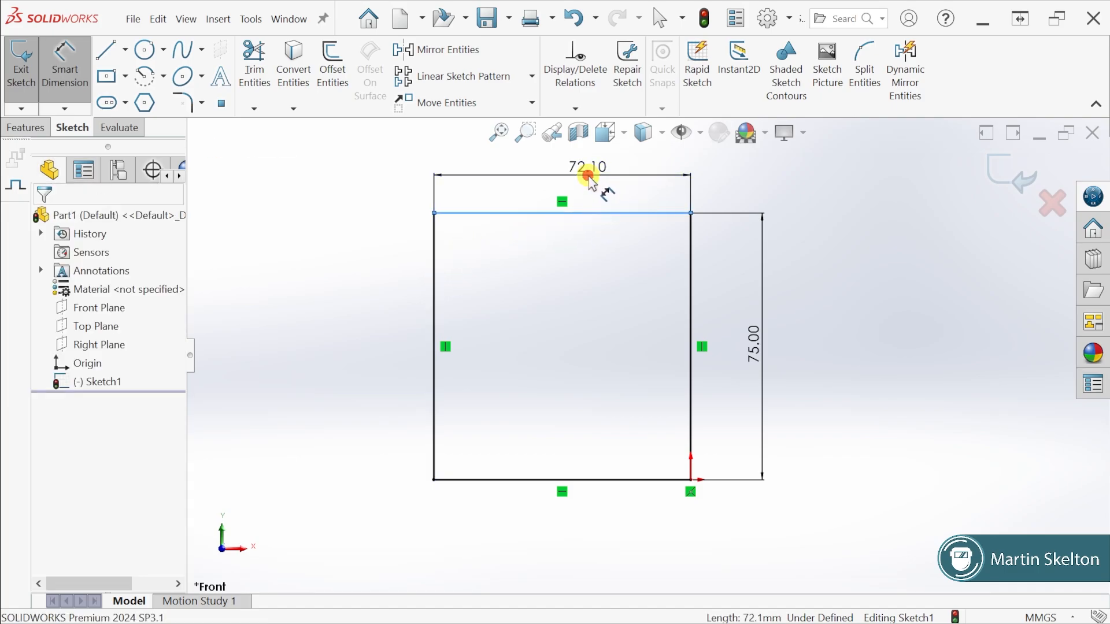
click(588, 175)
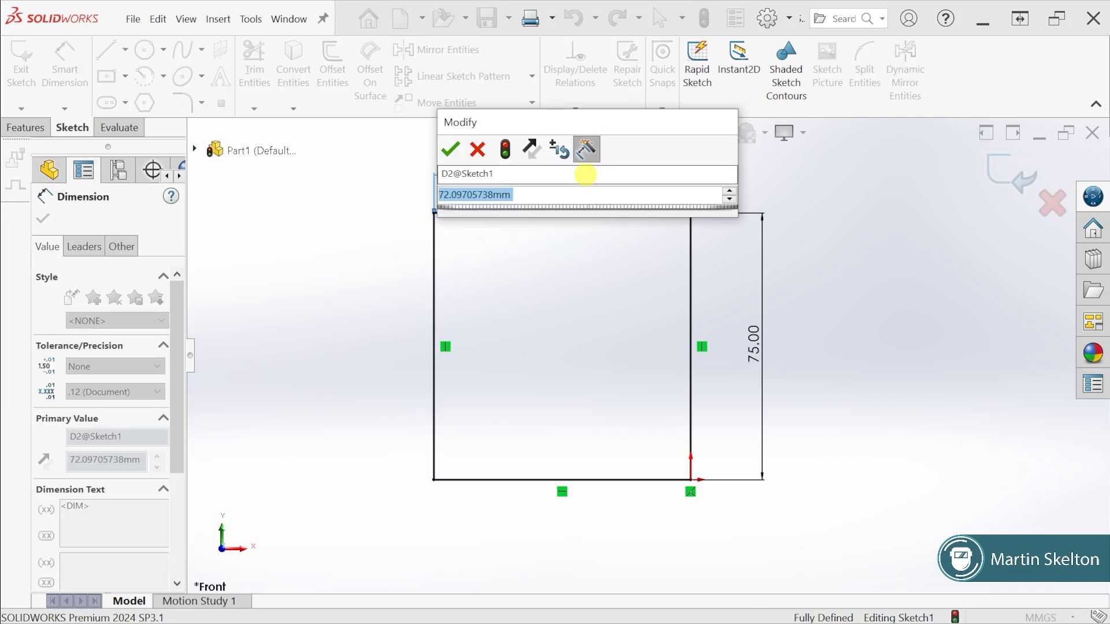
text(100)
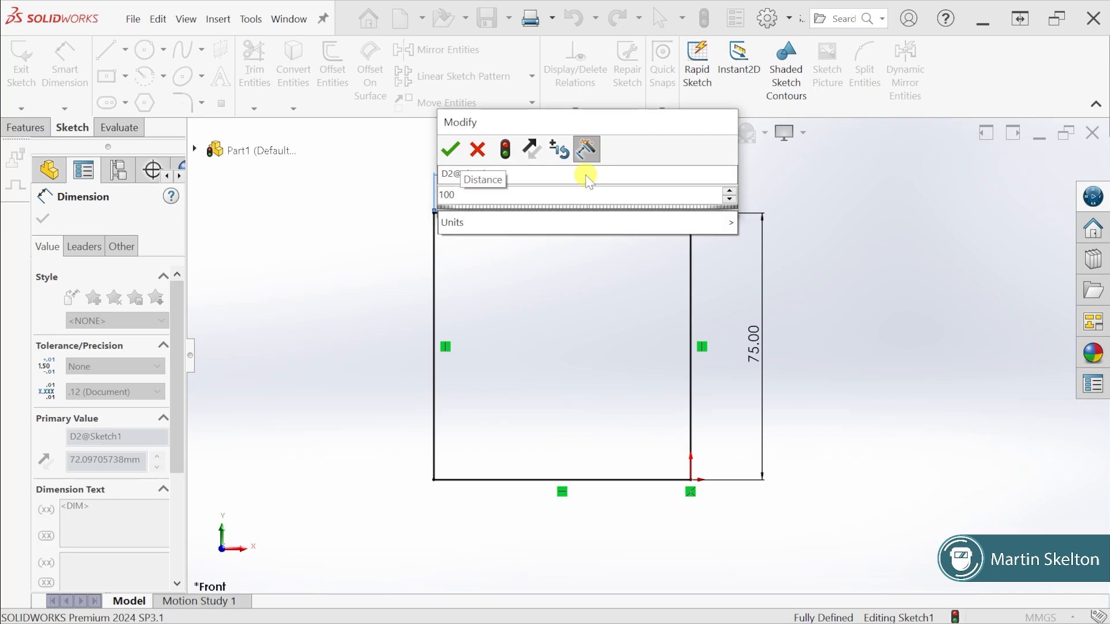
key(Return)
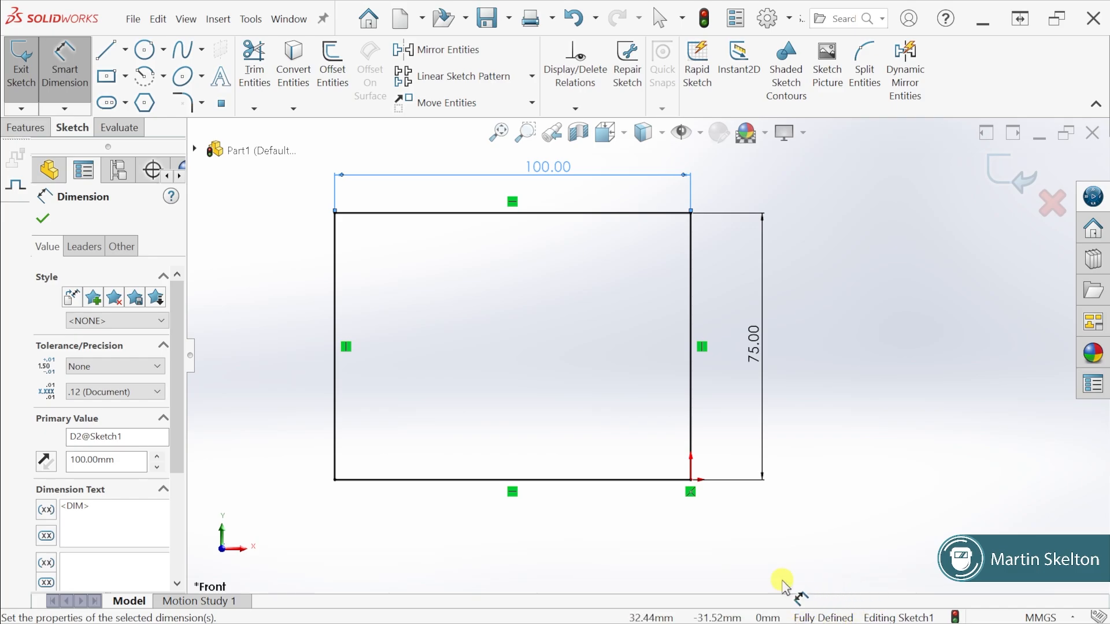
click(45, 219)
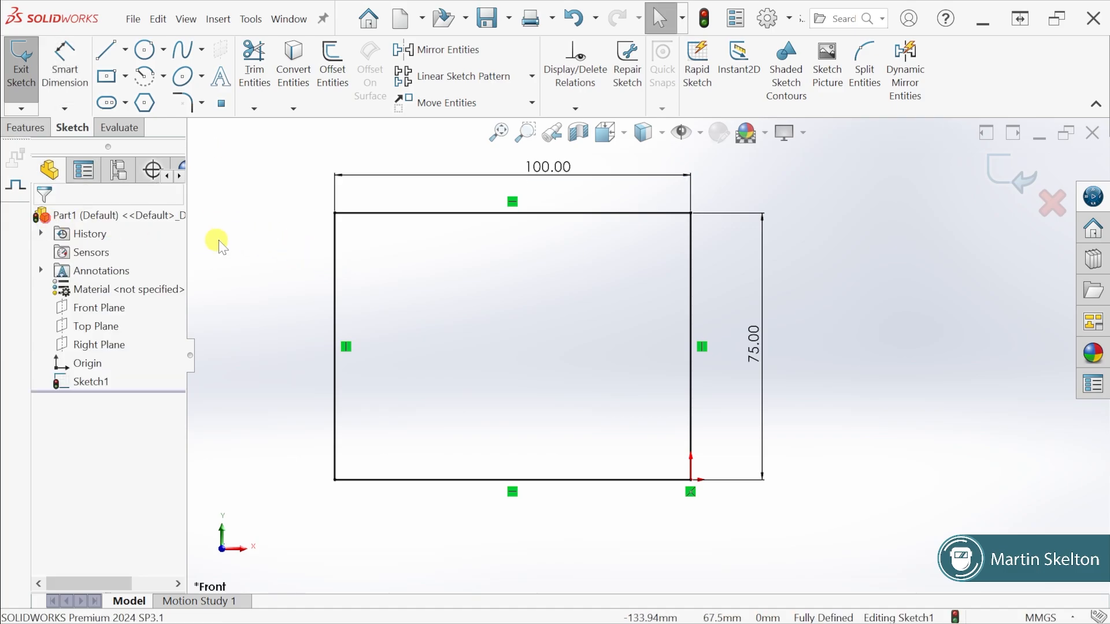
Examine the rectangle's upper corner points and its lines one by one for their relations and definition status
click(335, 214)
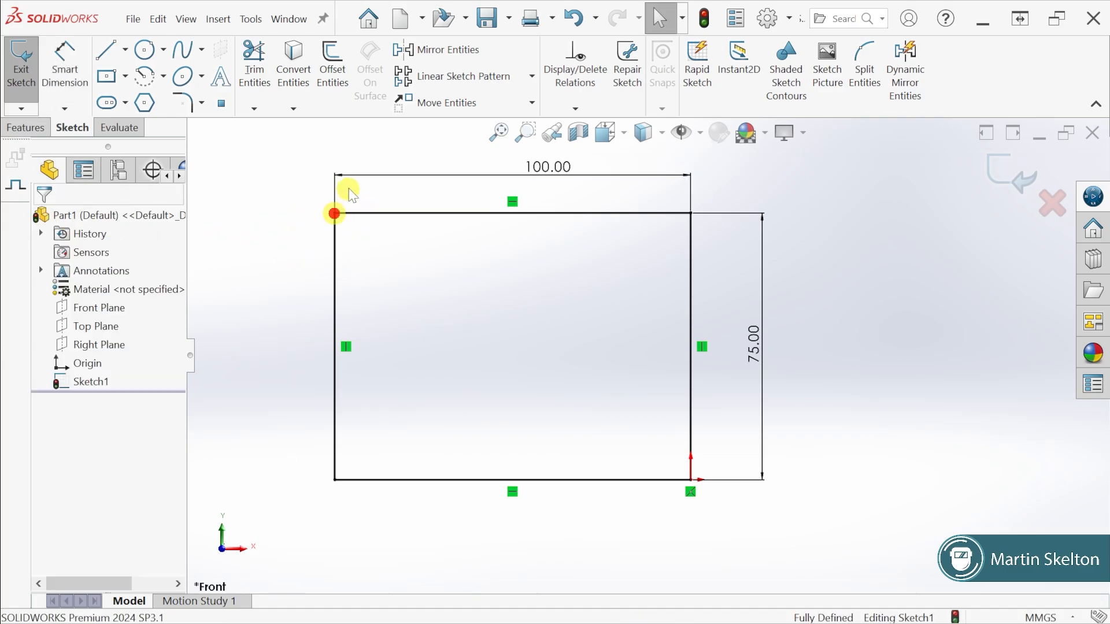
click(691, 215)
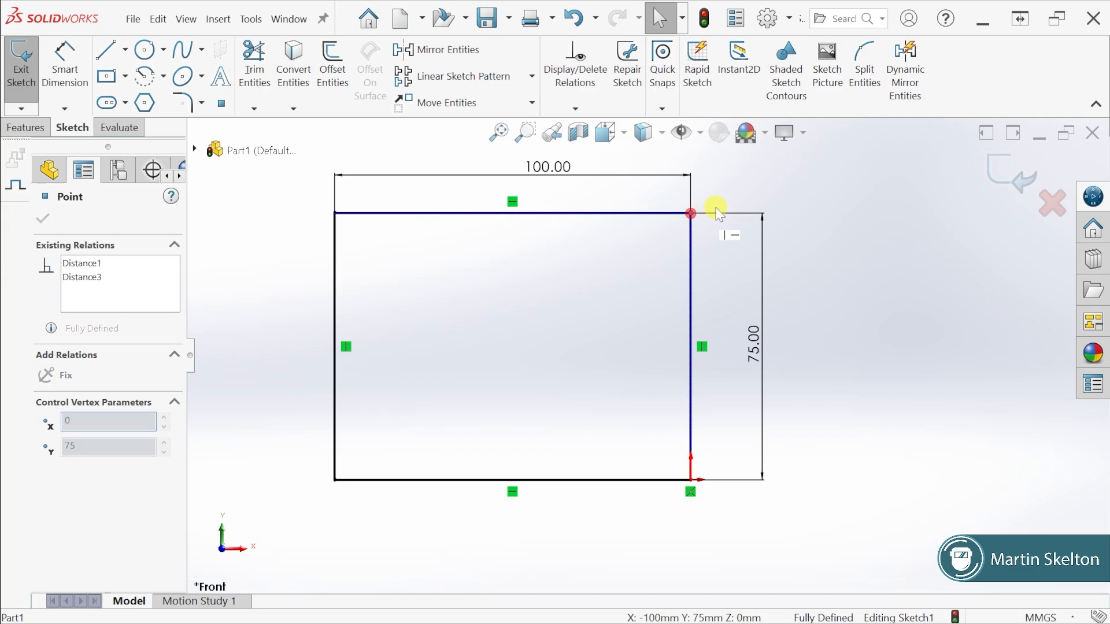
click(691, 272)
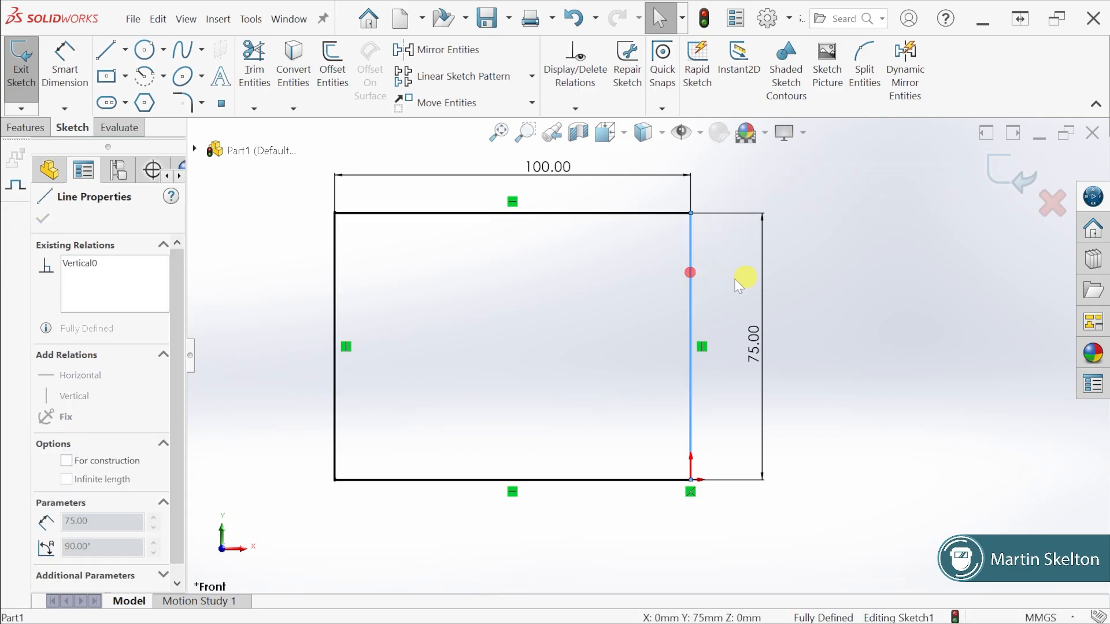
click(617, 480)
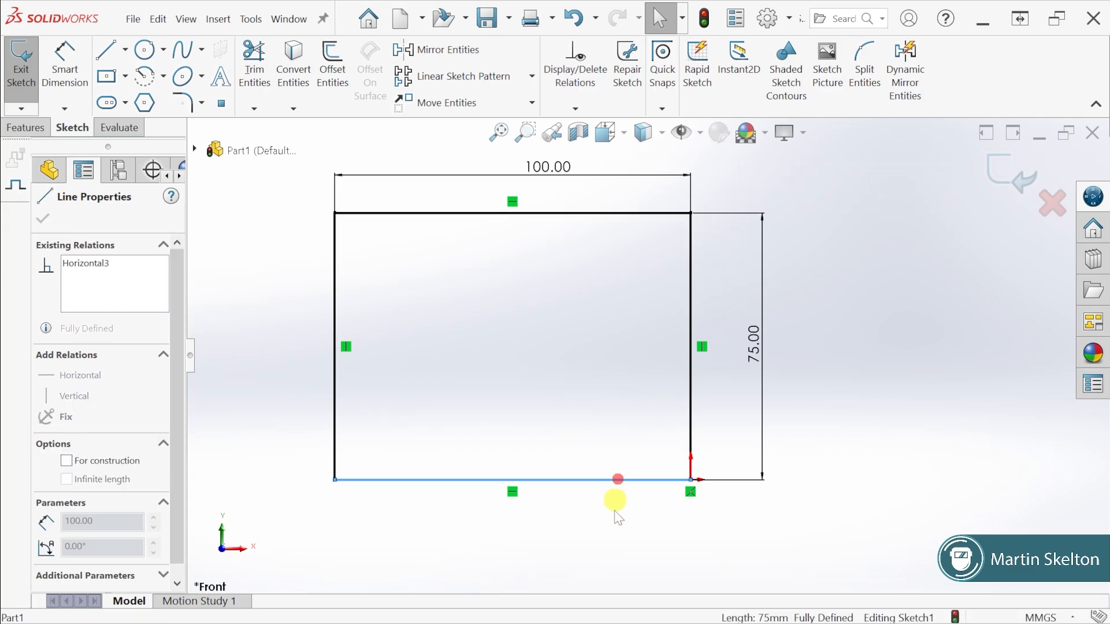
click(335, 426)
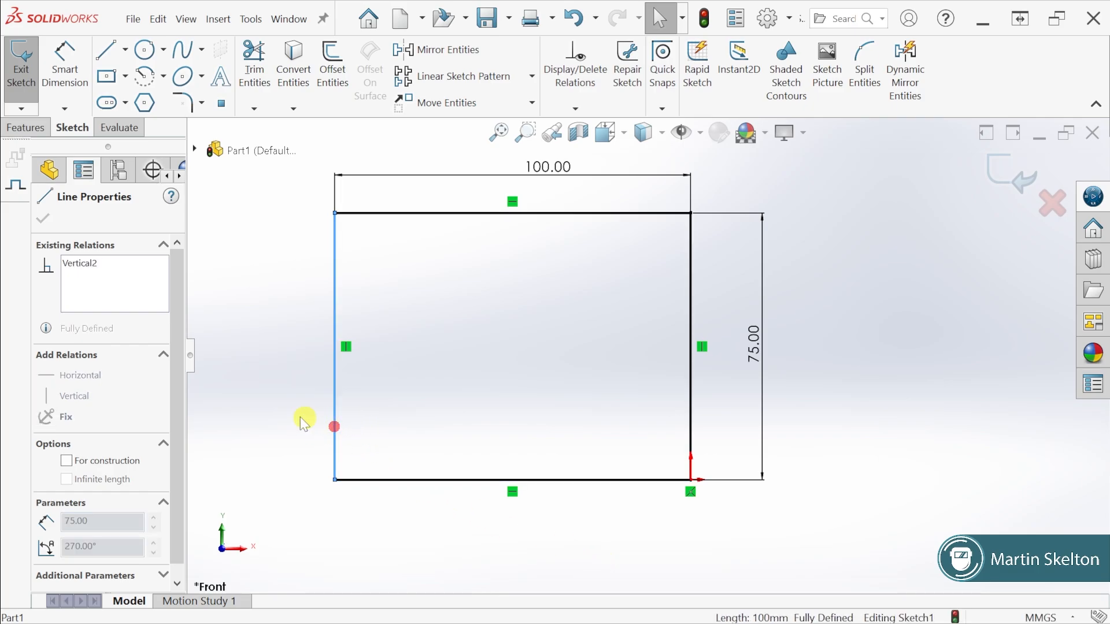
click(419, 214)
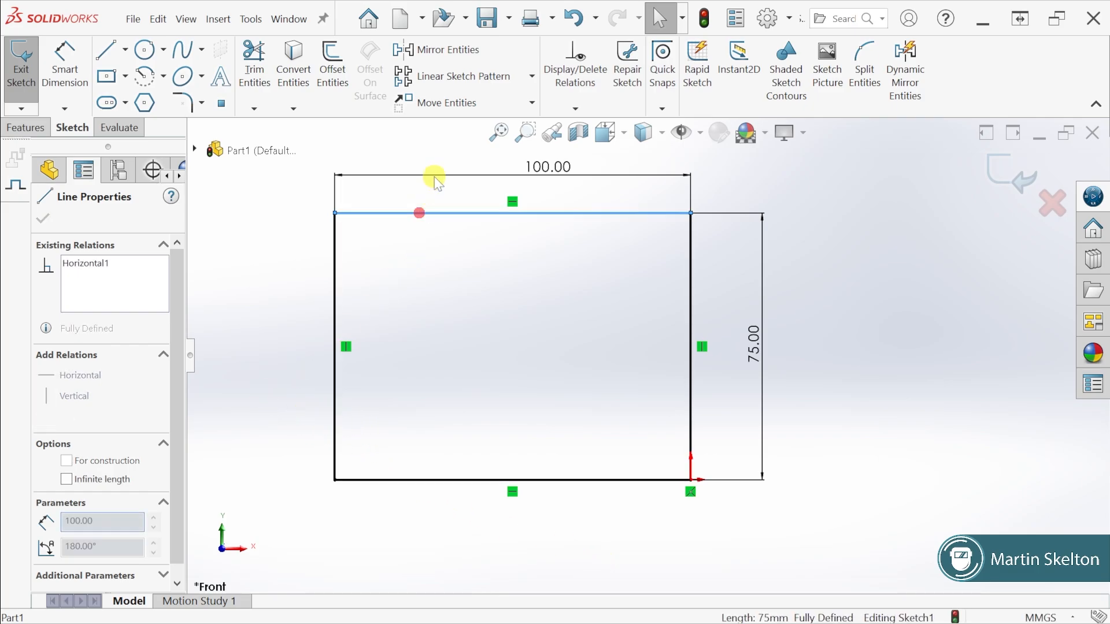
click(515, 333)
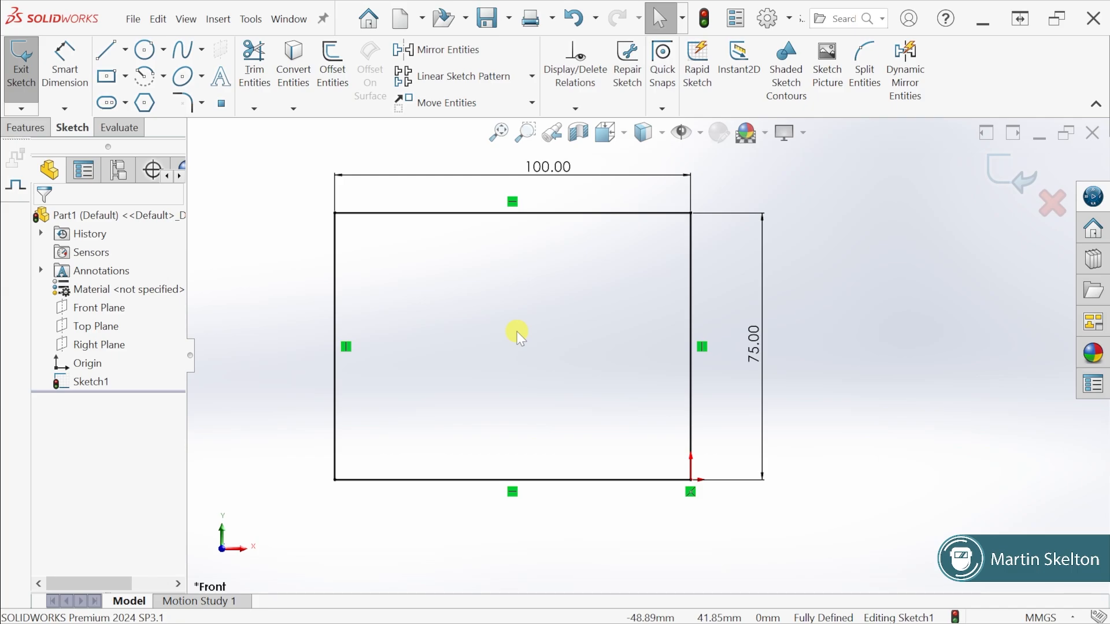
scroll(569, 315, up, 1)
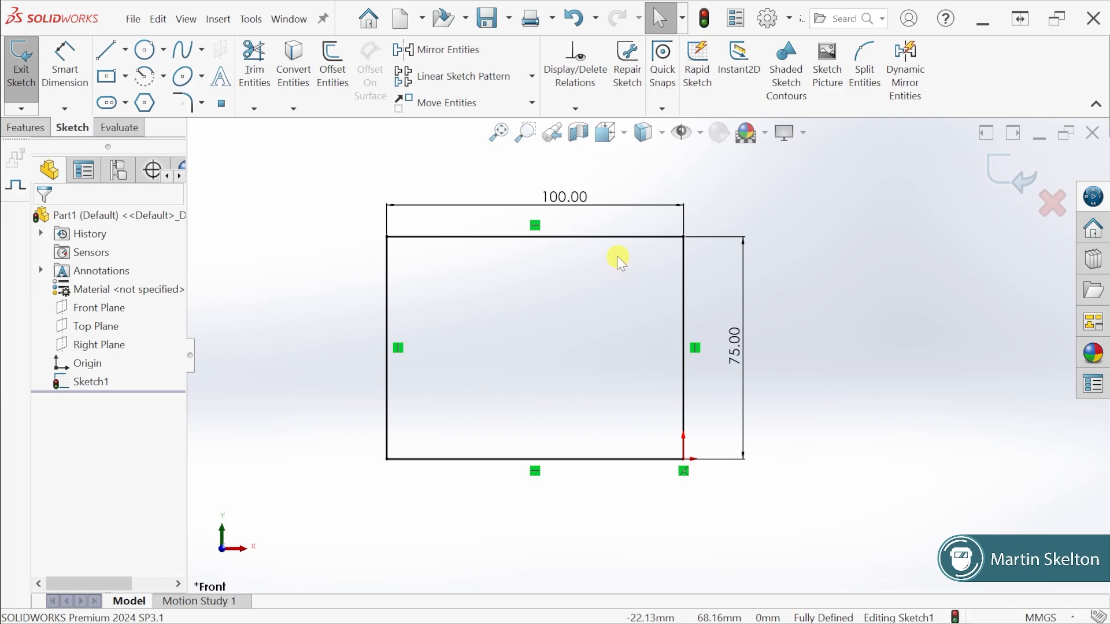
Set the rectangle's upper horizontal dimension to 75 mm and deselect it
double_click(565, 197)
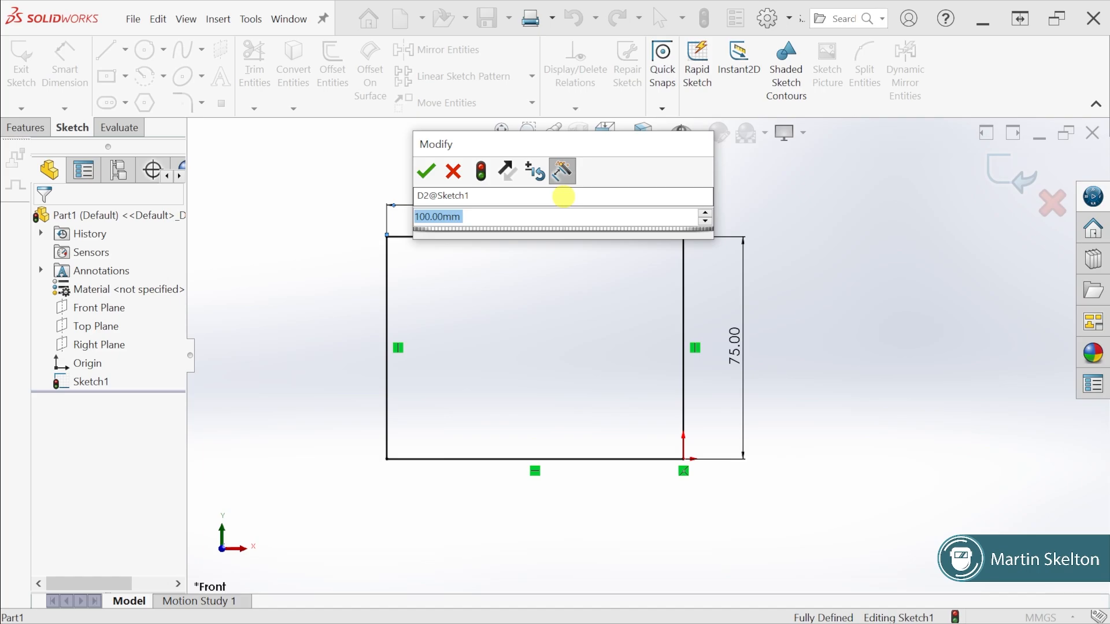
text(75)
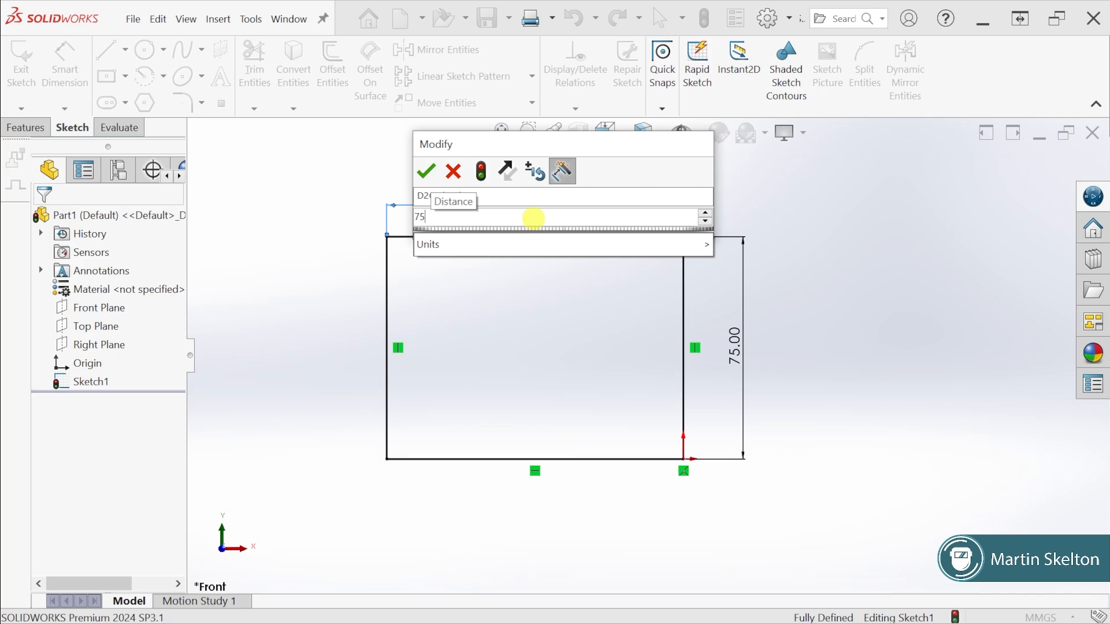
key(Return)
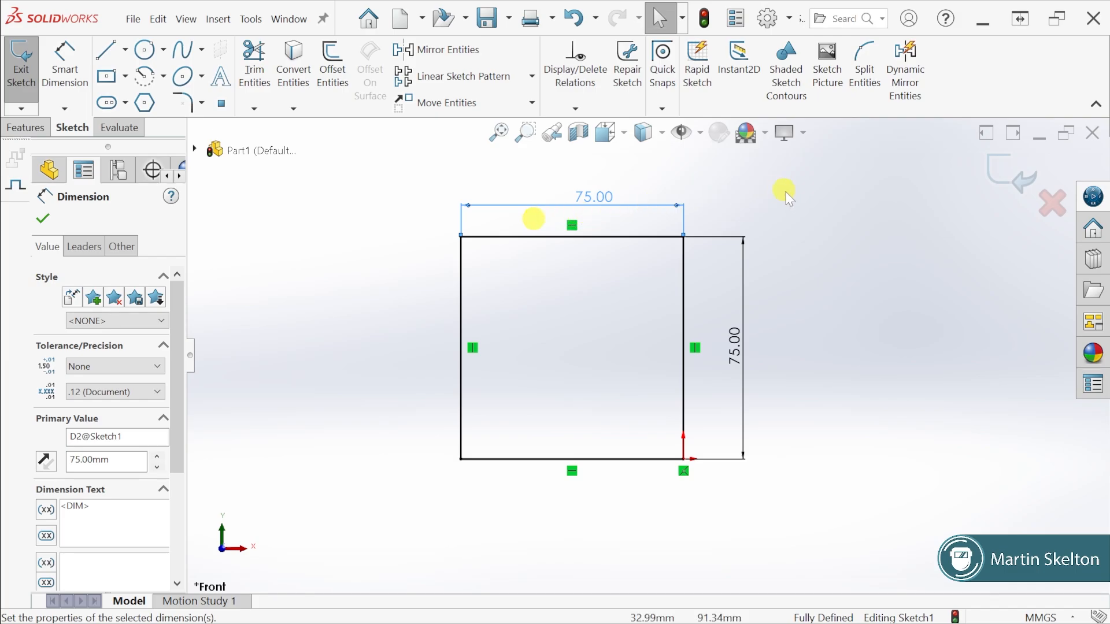
click(799, 217)
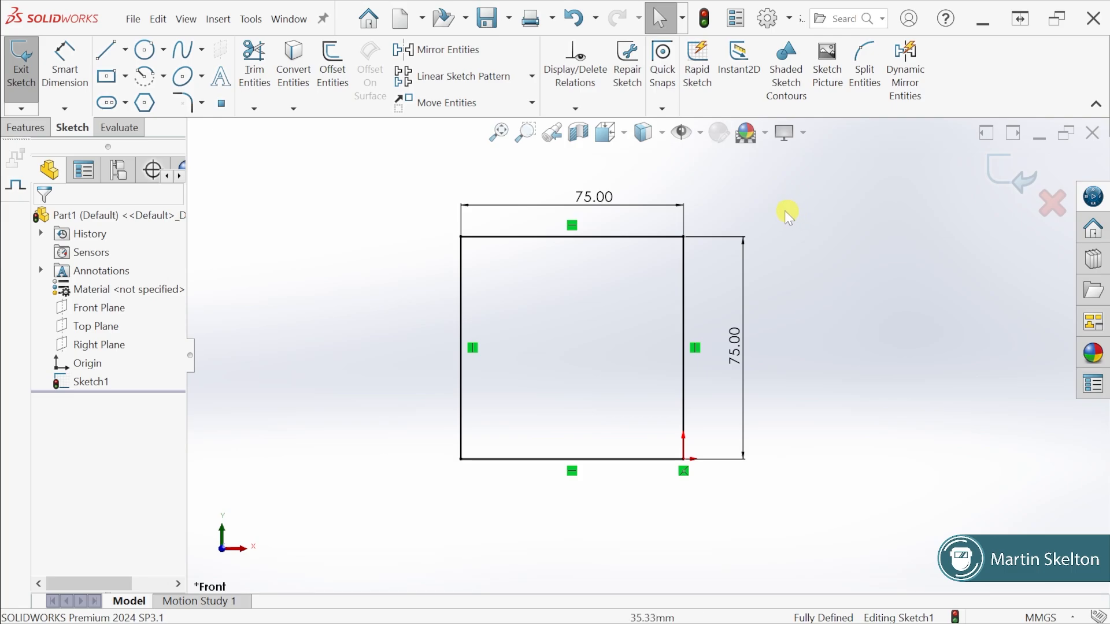
Examine the upper horizontal dimension's properties and its Modify dialog, cancelling out of the value edit
click(596, 200)
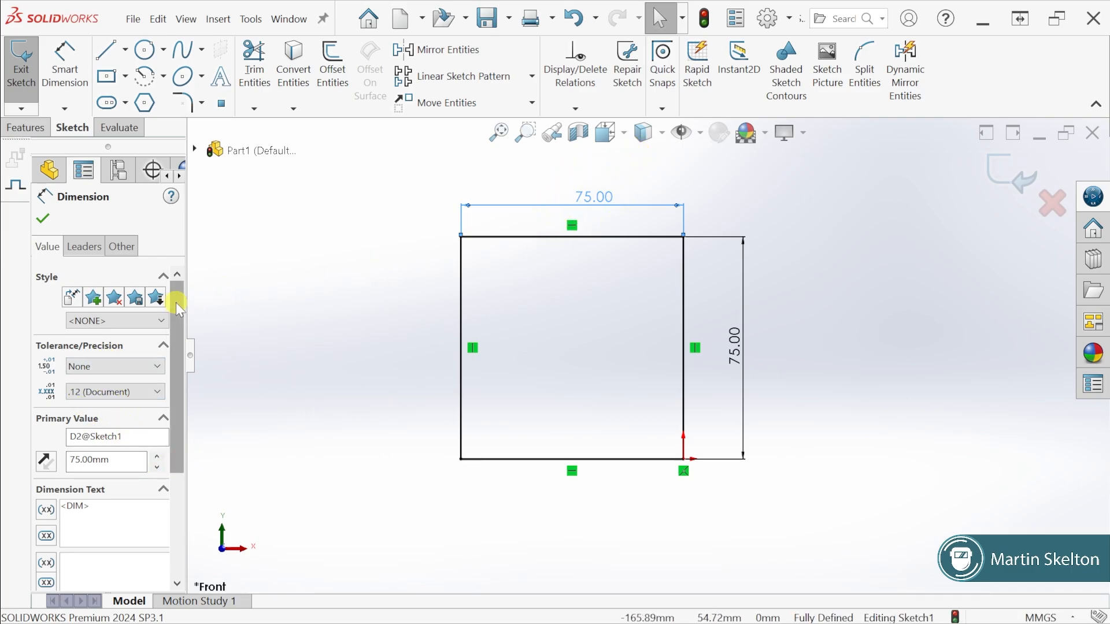
drag(176, 303, 212, 276)
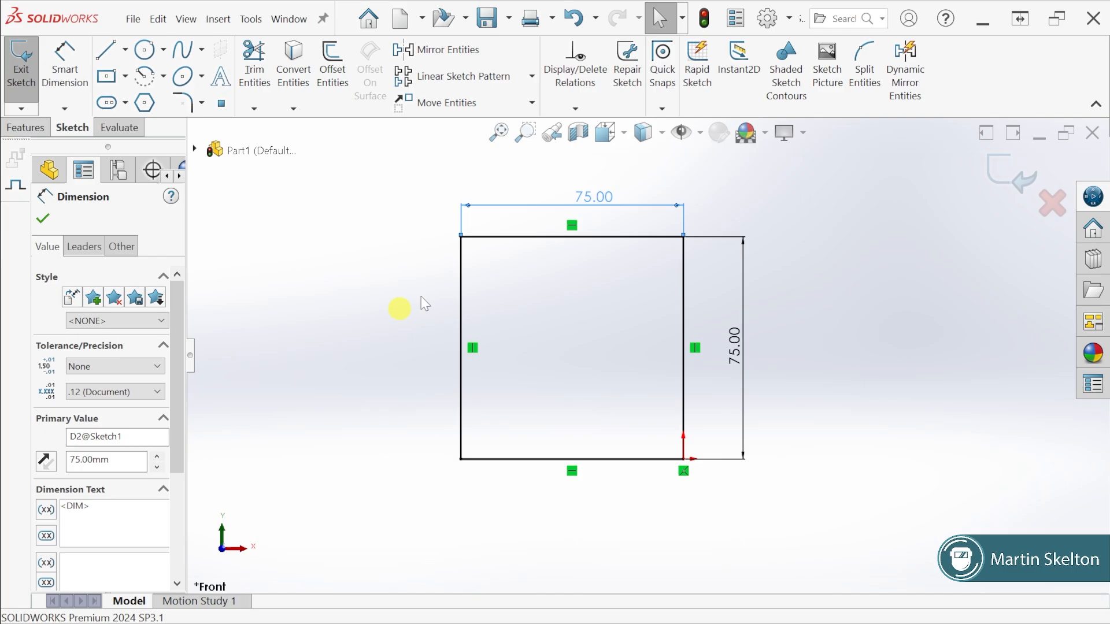
click(598, 197)
double_click(598, 197)
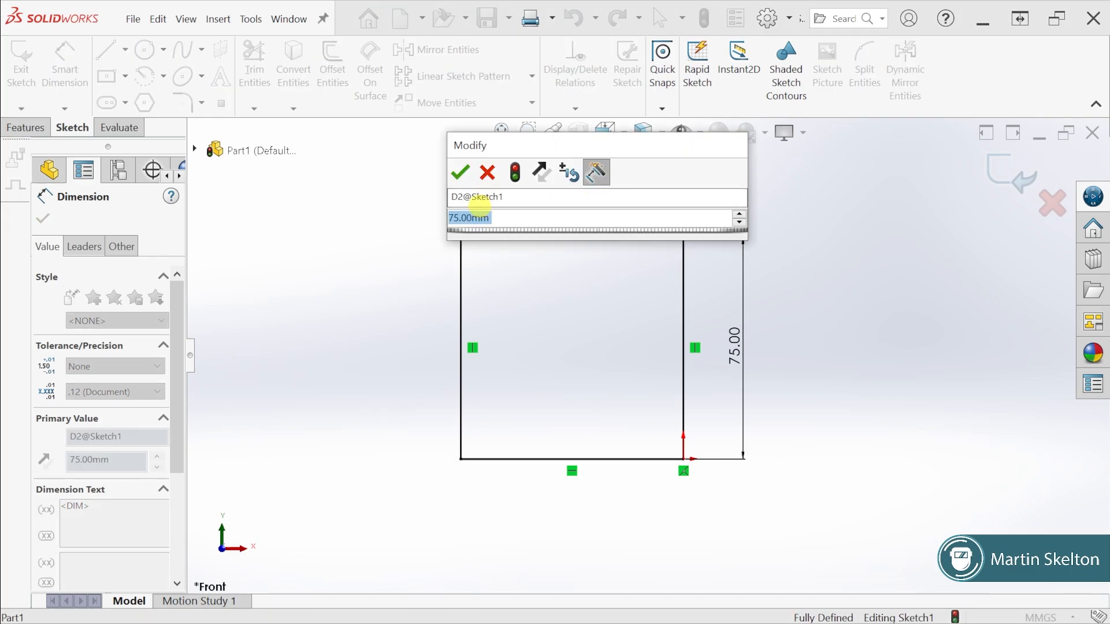
click(487, 173)
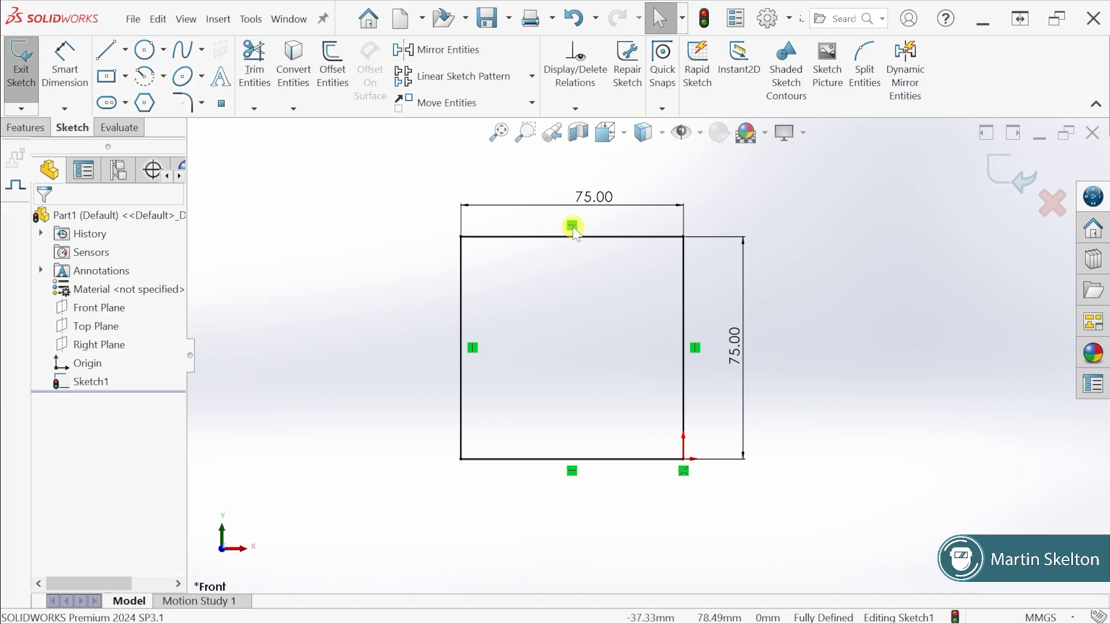
Delete the Vertical relation of the line opposite the origin and move that line's lower endpoint outward to about X -120 mm
click(473, 349)
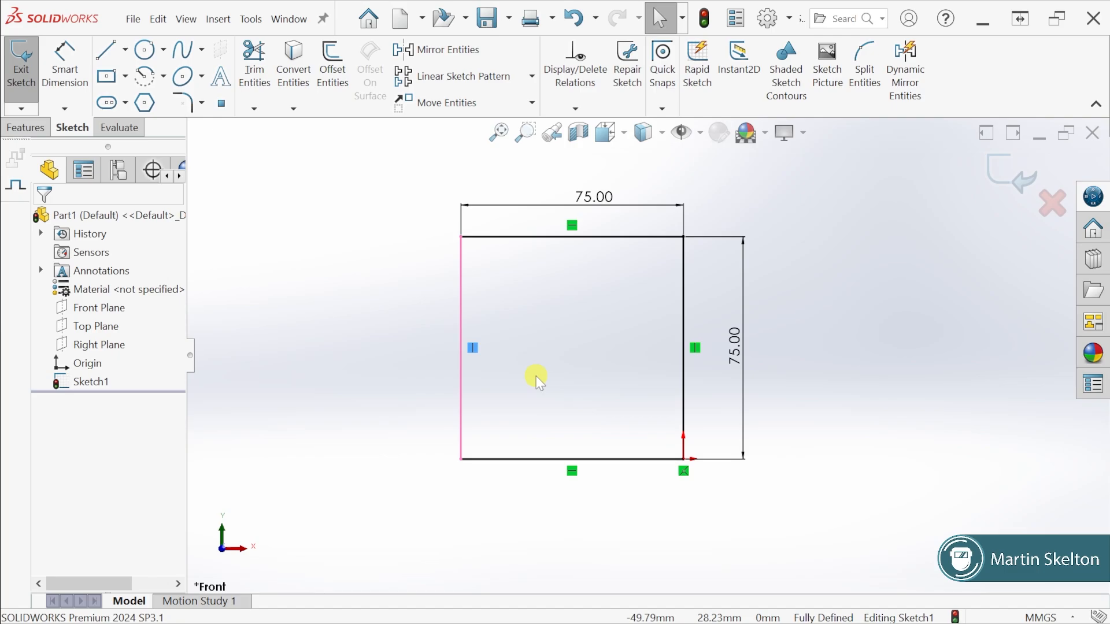
key(Delete)
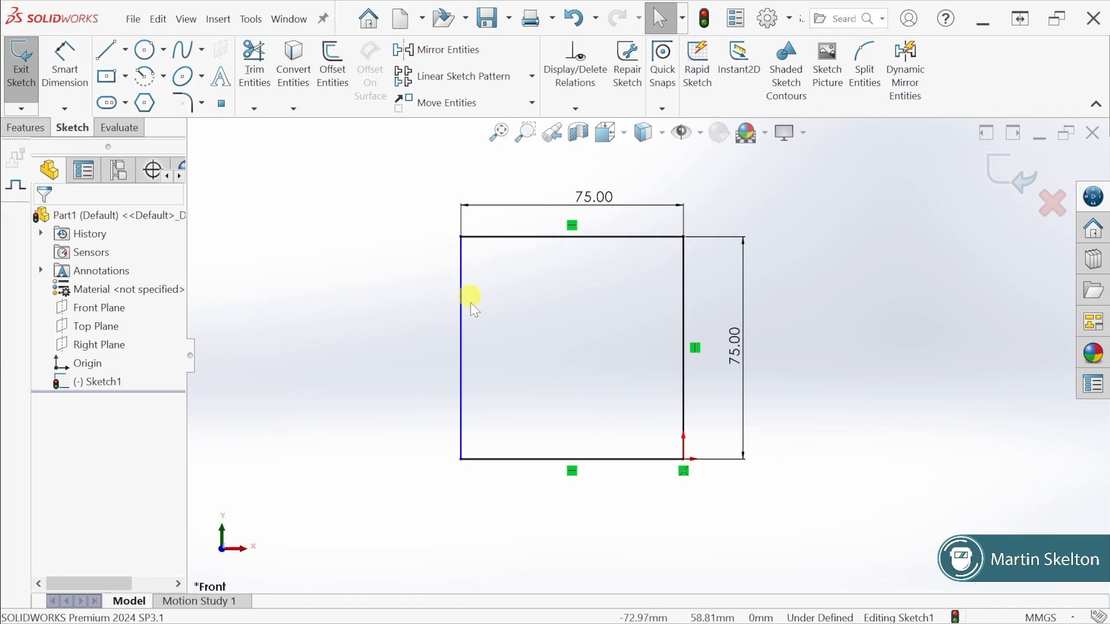
scroll(460, 462, down, 1)
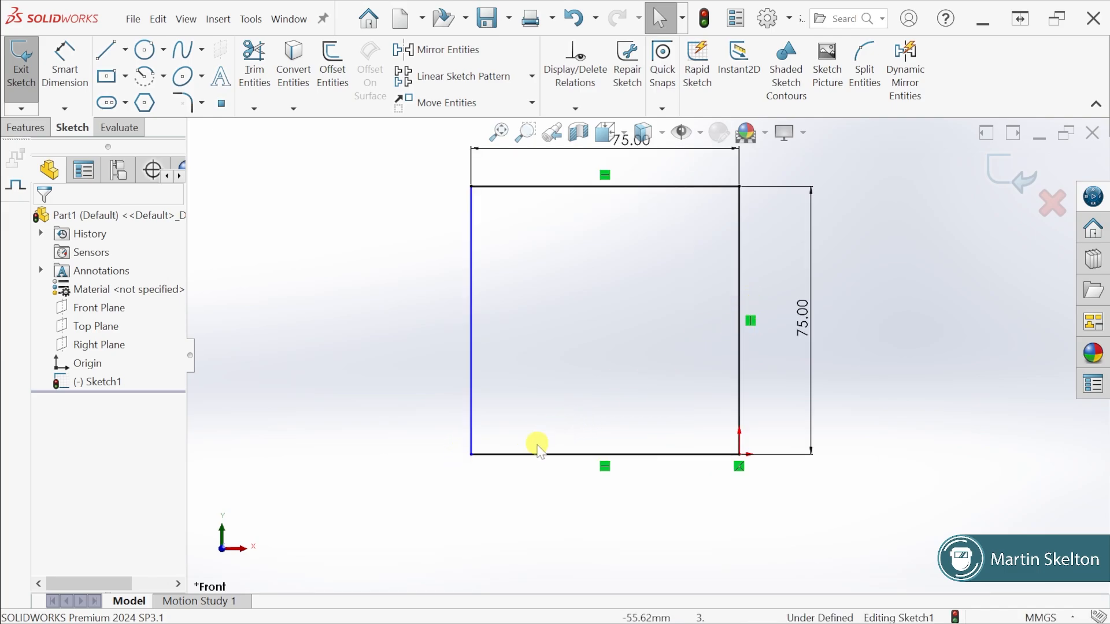
drag(473, 456, 311, 455)
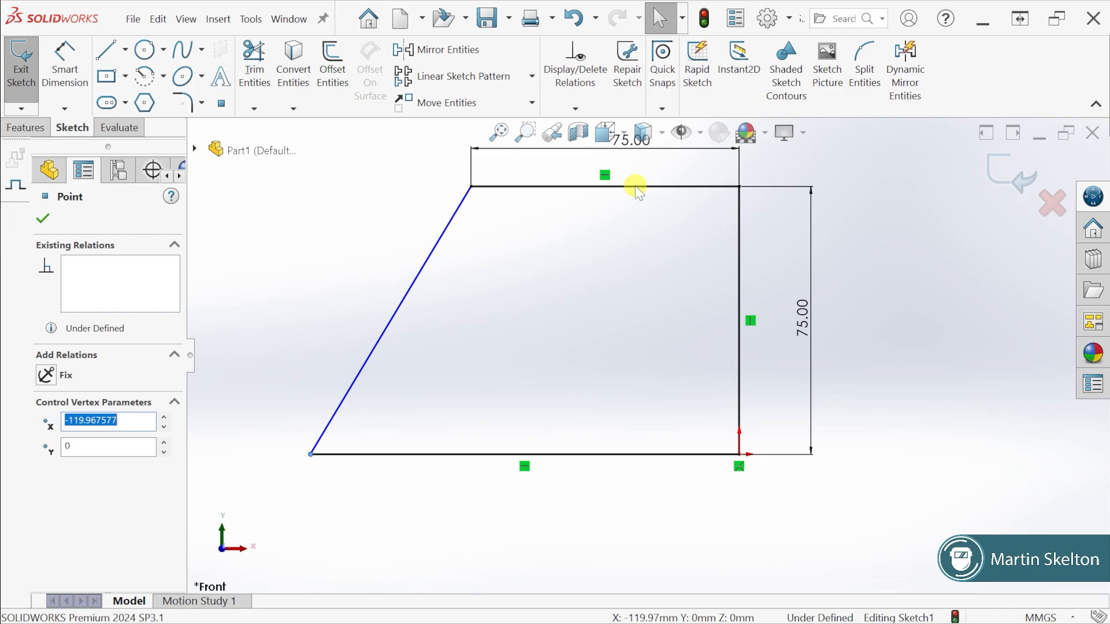
click(903, 357)
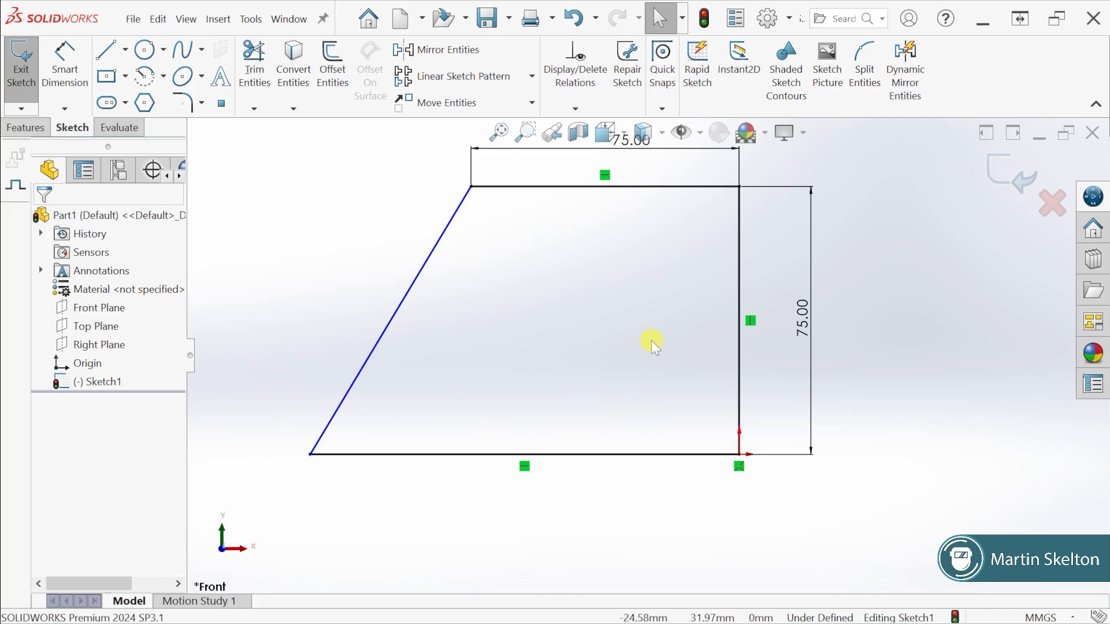
Add a Perpendicular relation between the slanted line and the lower horizontal line
click(367, 359)
ctrl+click(397, 453)
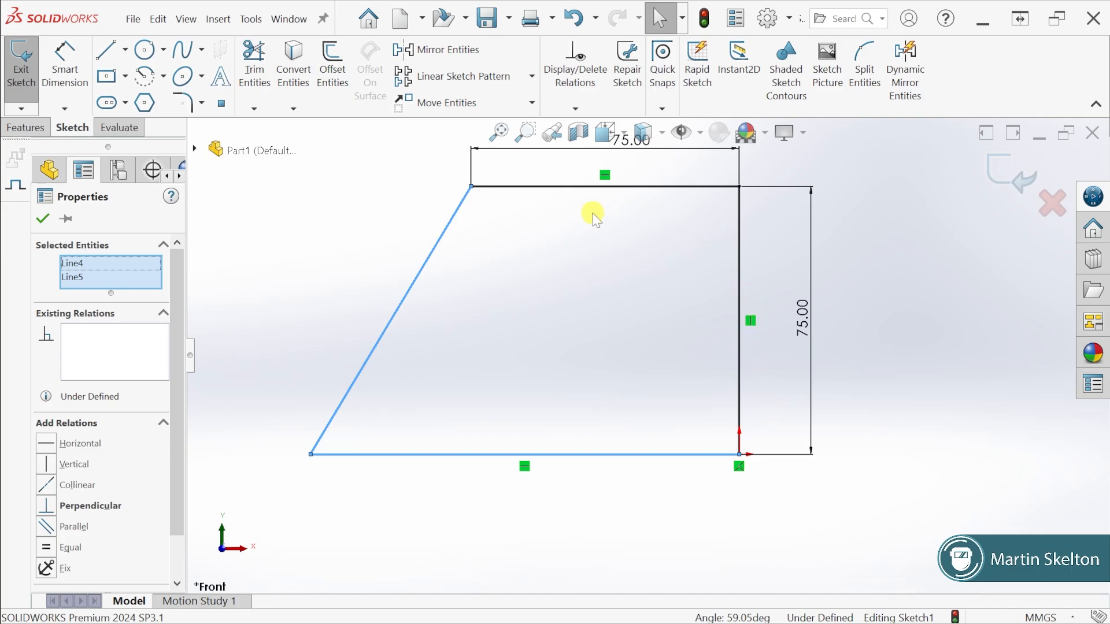
click(47, 507)
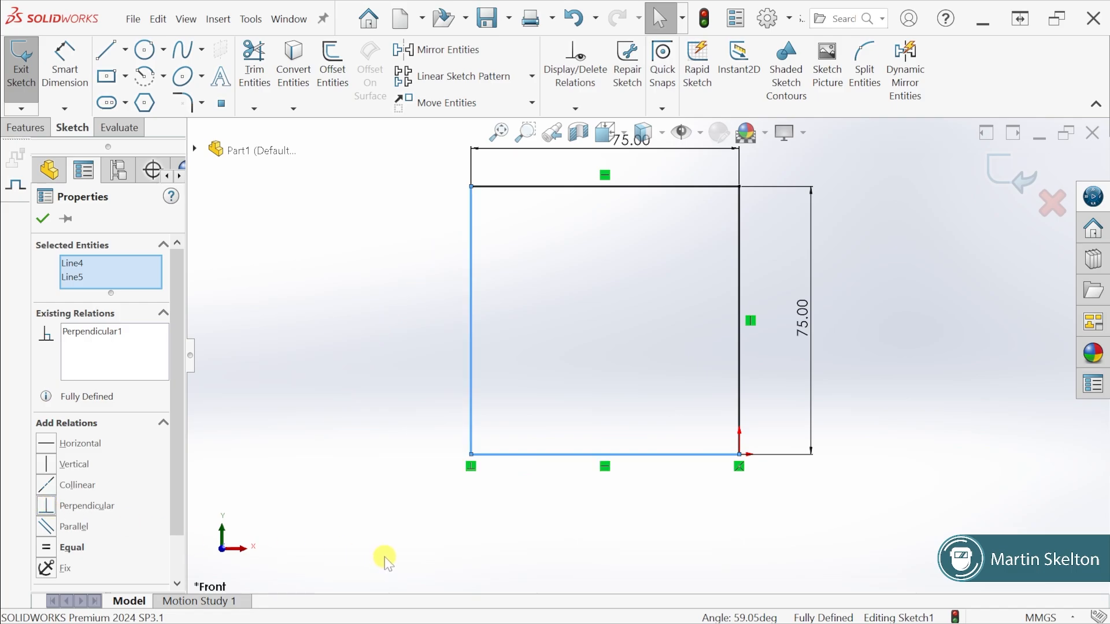
click(45, 218)
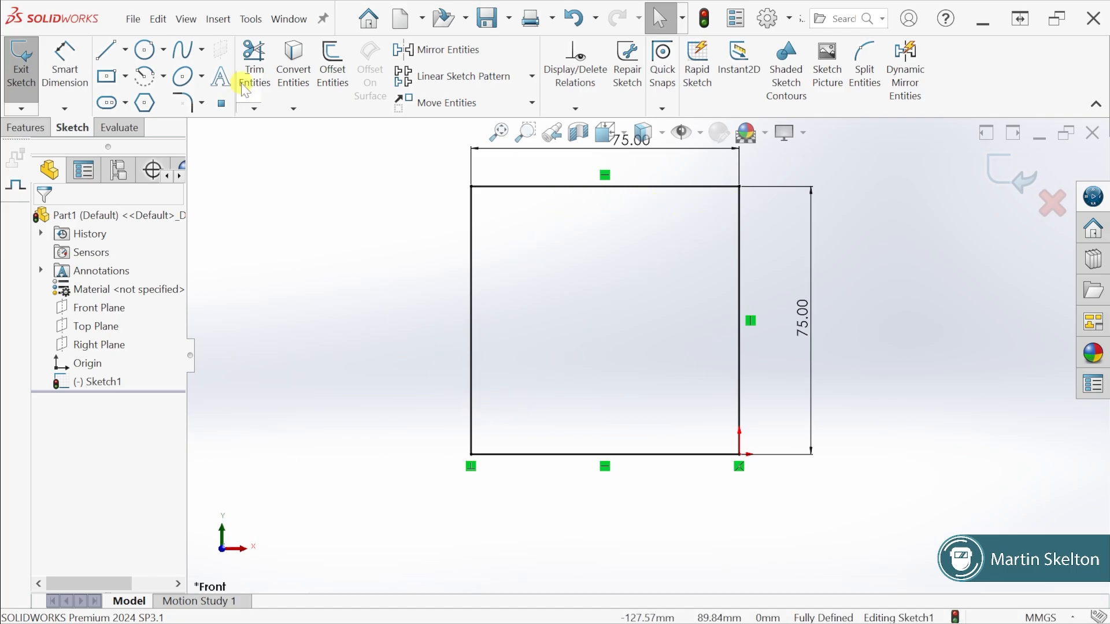
Measure the diagonal distance from the square's upper corner opposite the origin to the origin point
click(128, 130)
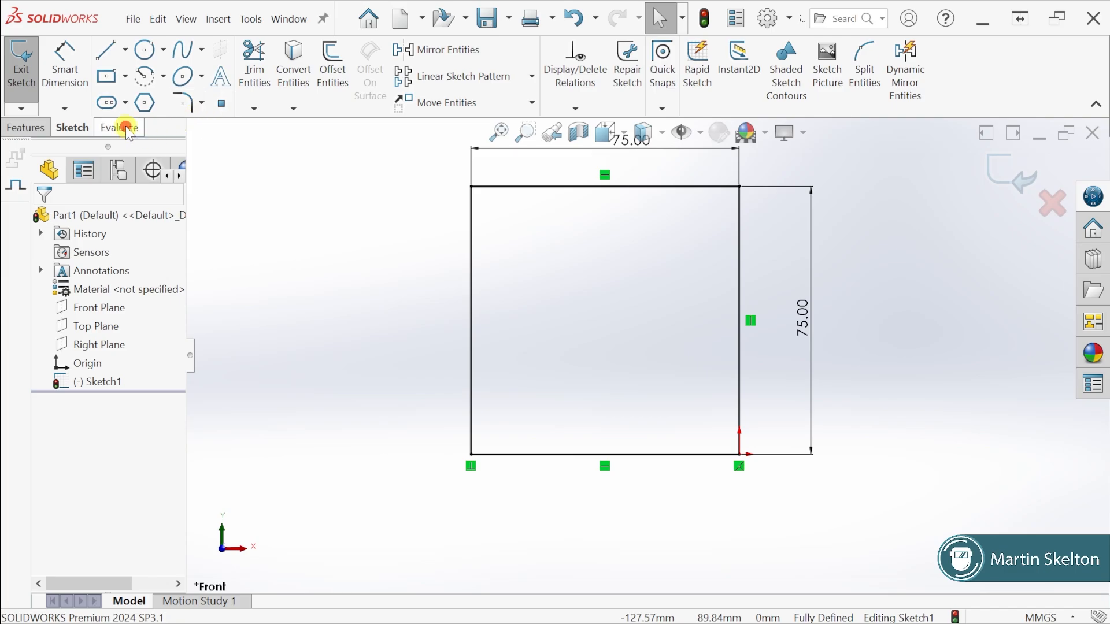
click(125, 65)
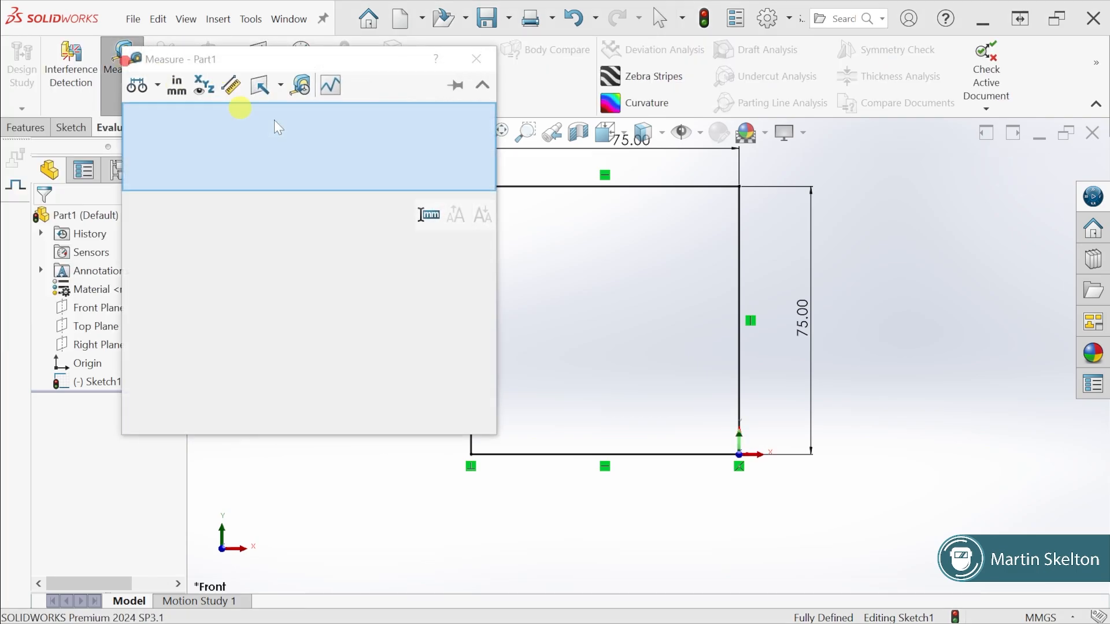
drag(370, 65, 292, 153)
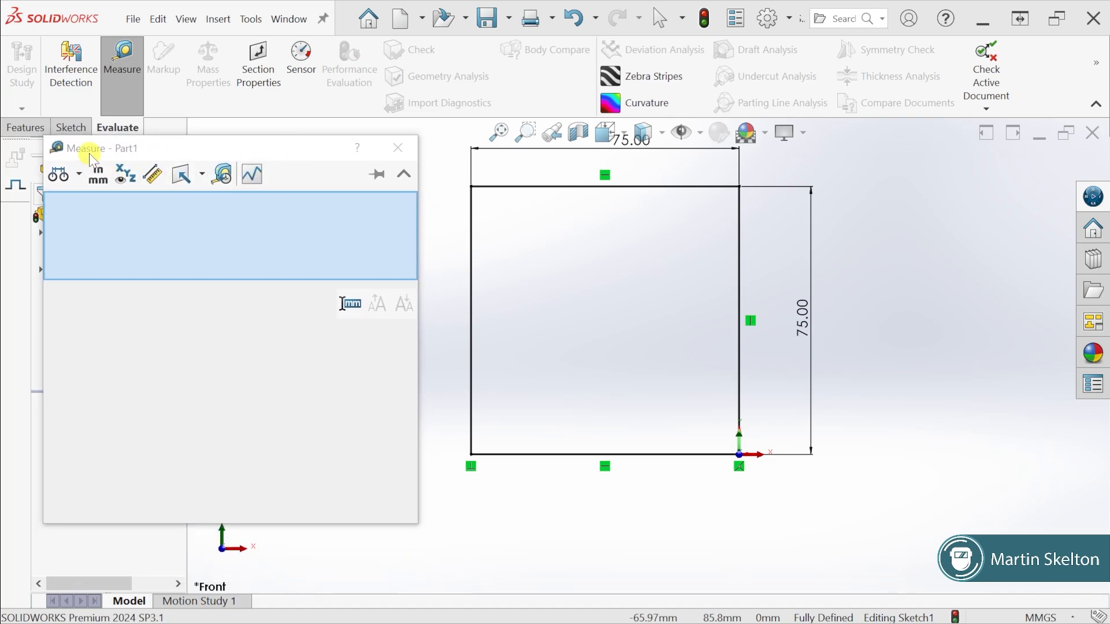
click(471, 187)
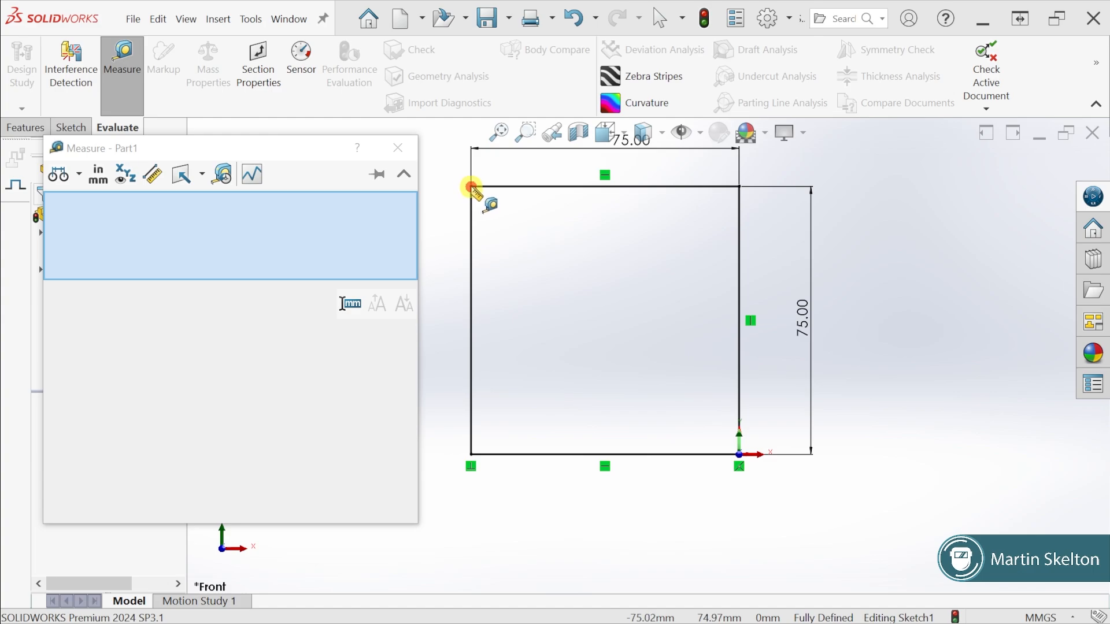
click(740, 455)
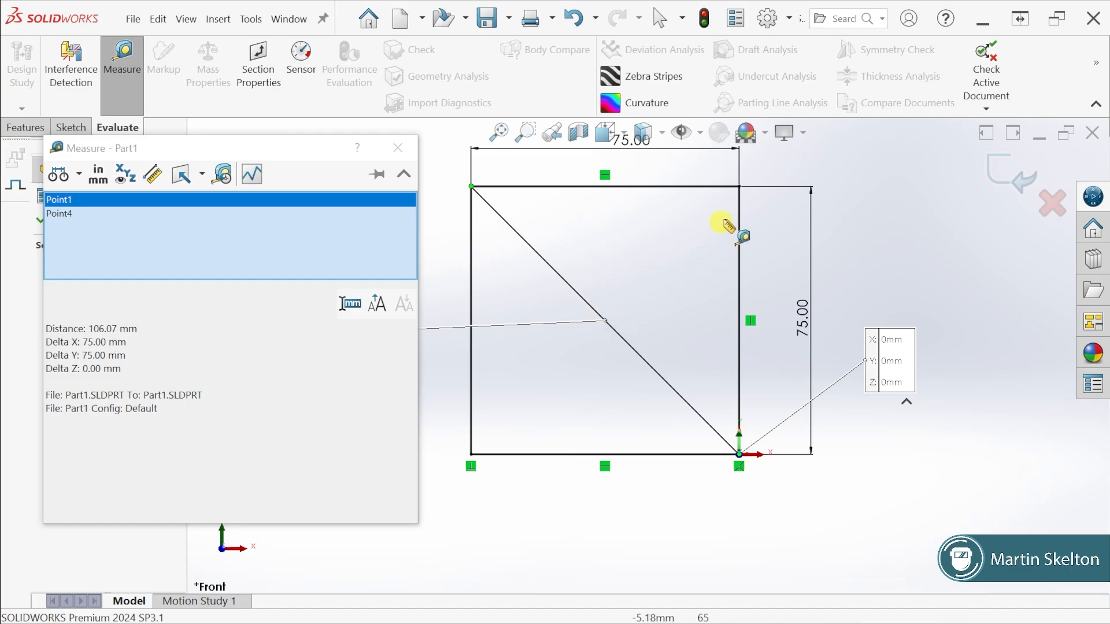
Clear the measured points, measure the square's other diagonal between its corner points, and close the Measure tool
right_click(232, 216)
click(271, 228)
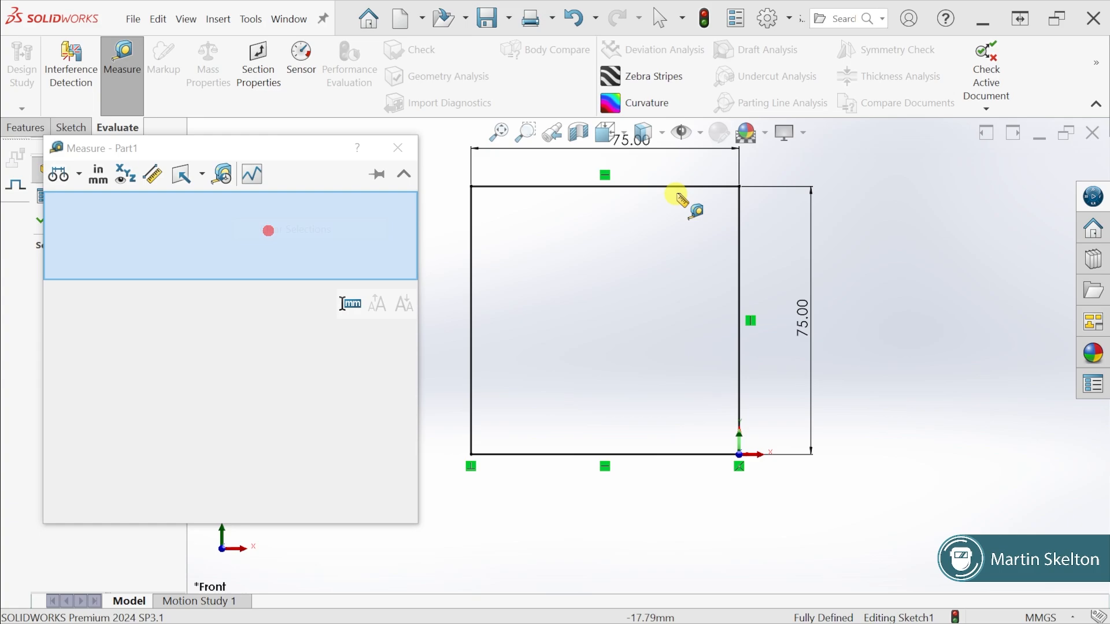
click(740, 187)
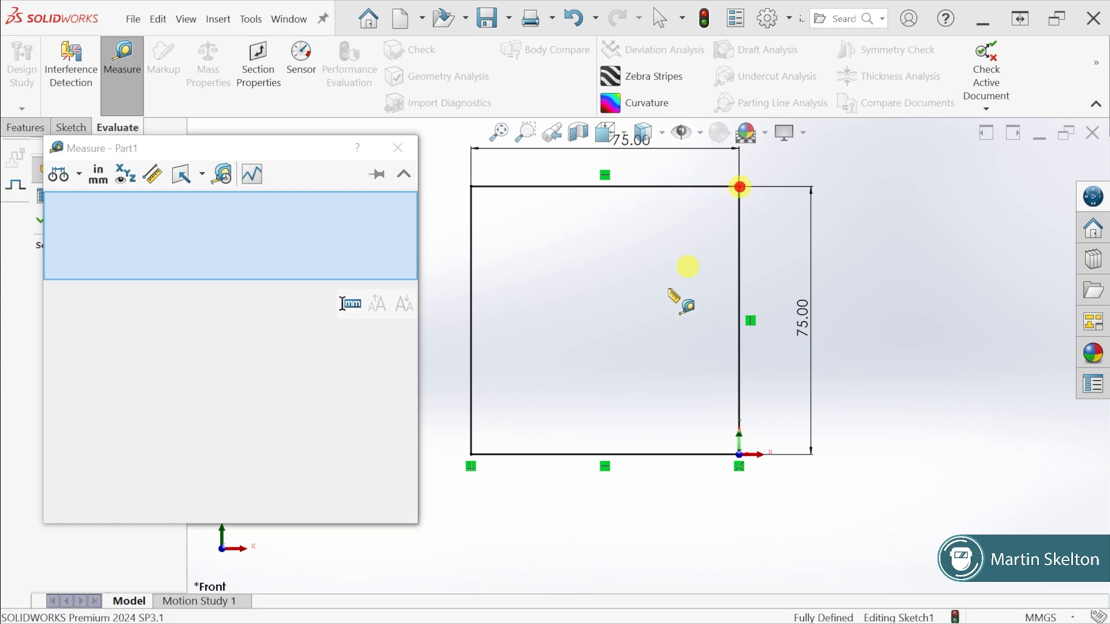
click(471, 454)
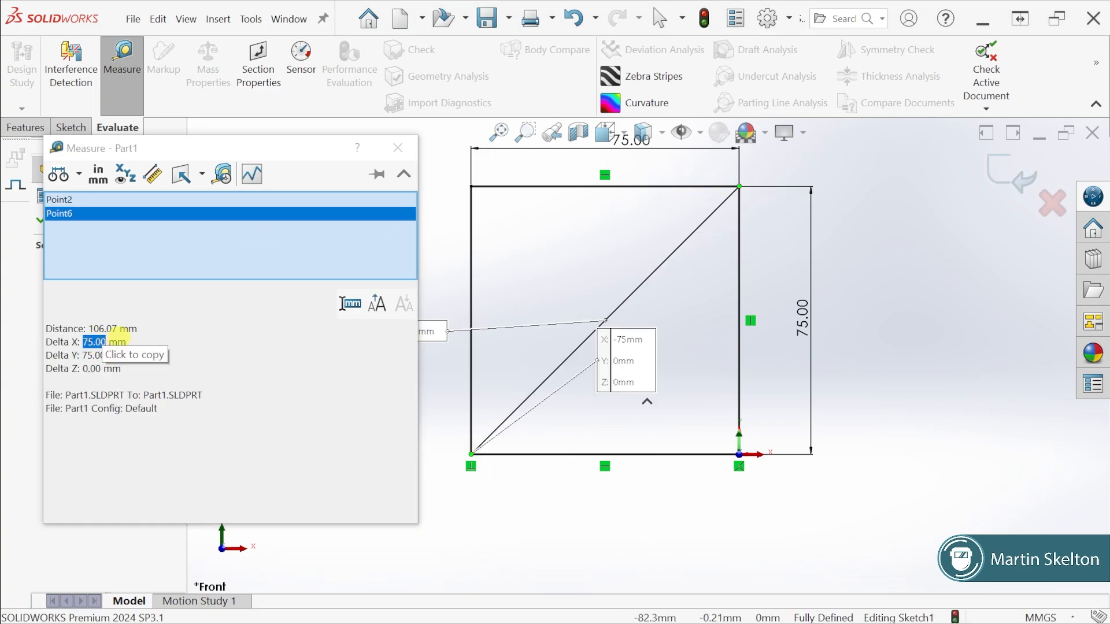
click(398, 147)
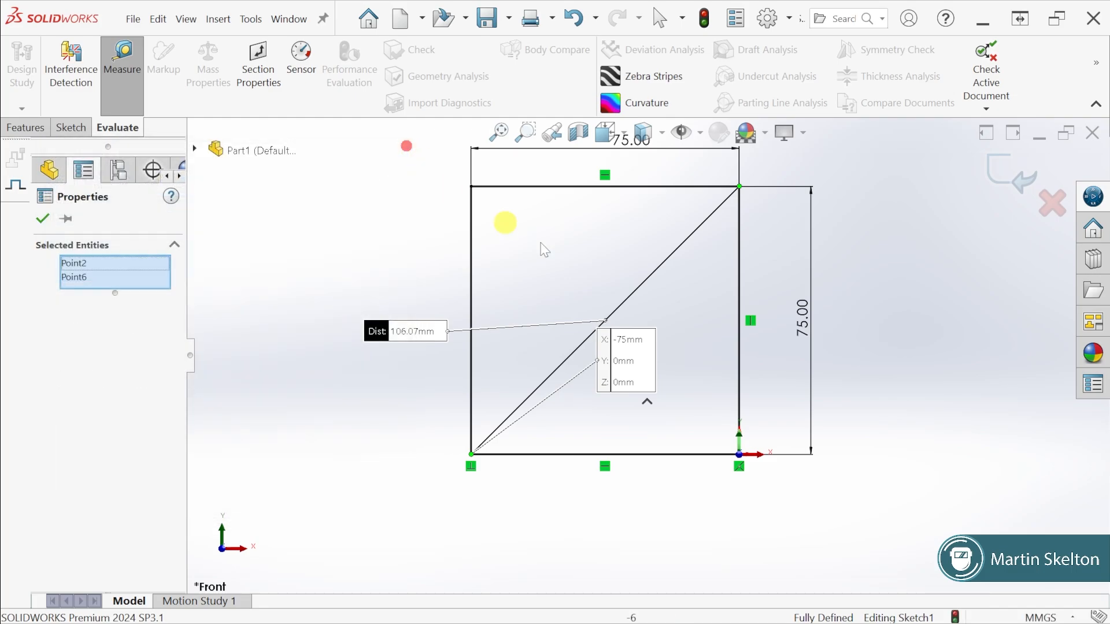
click(915, 355)
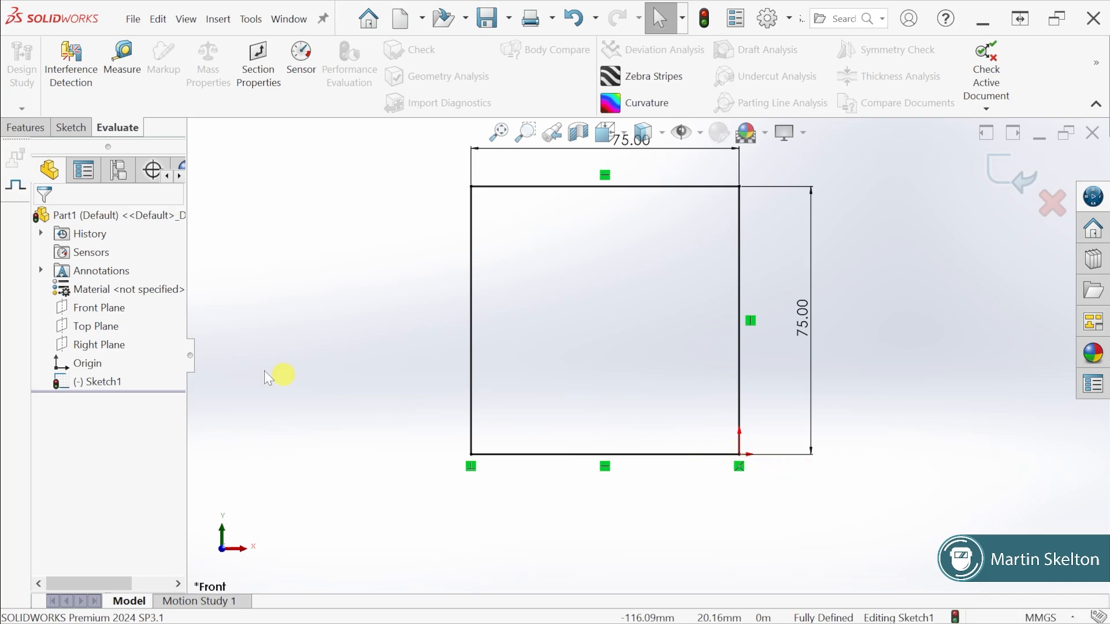
Rebuild the part to leave the sketch and start an Extruded Boss/Base from the square sketch
click(86, 365)
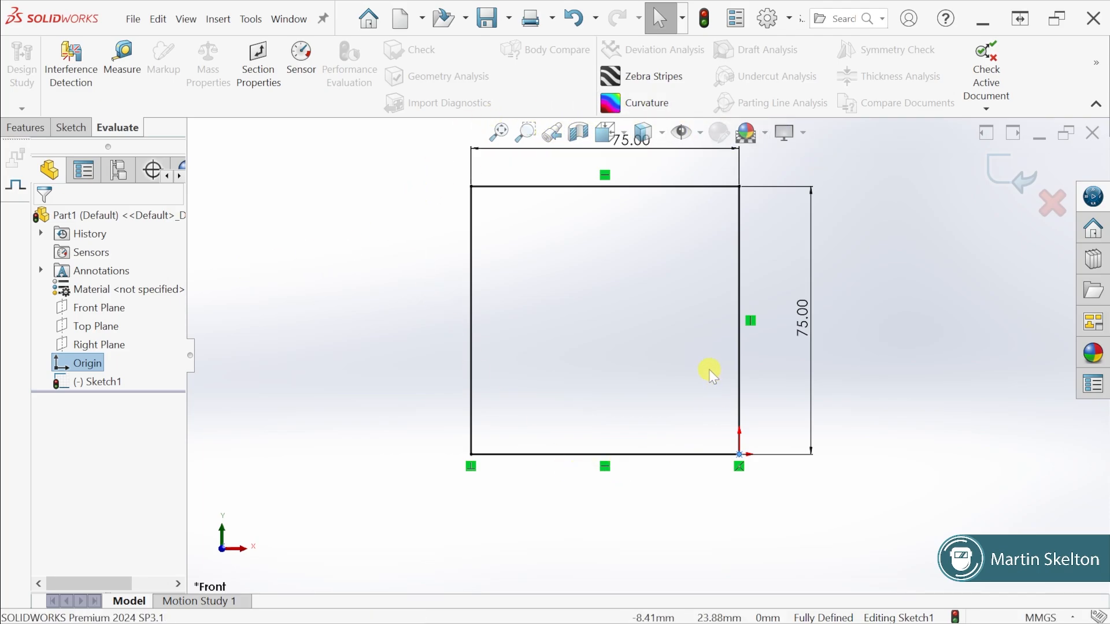
click(707, 24)
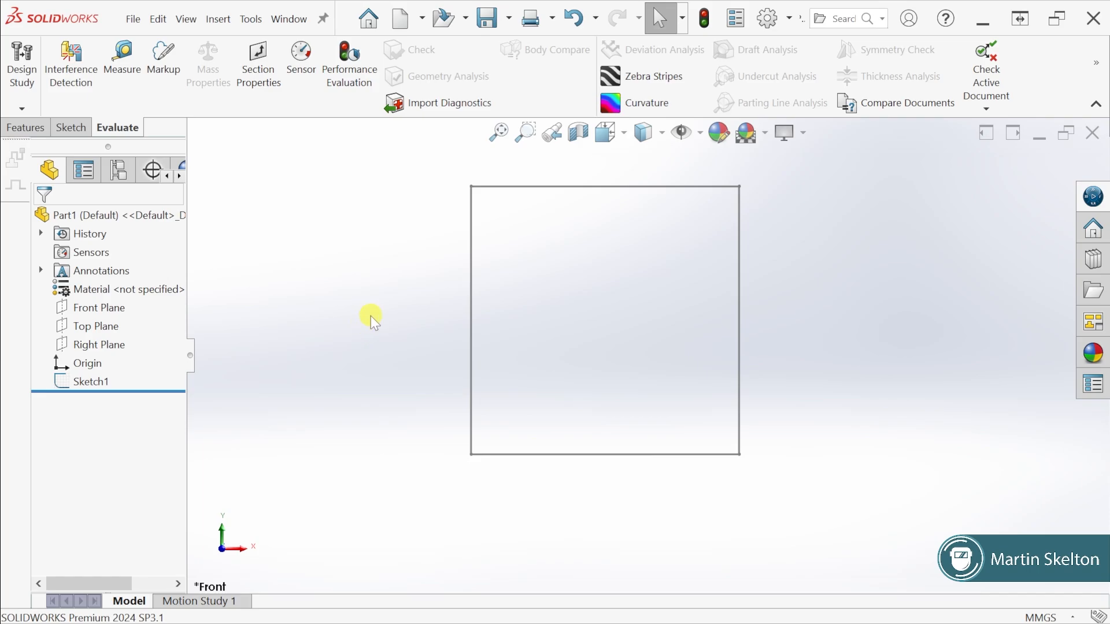
click(33, 130)
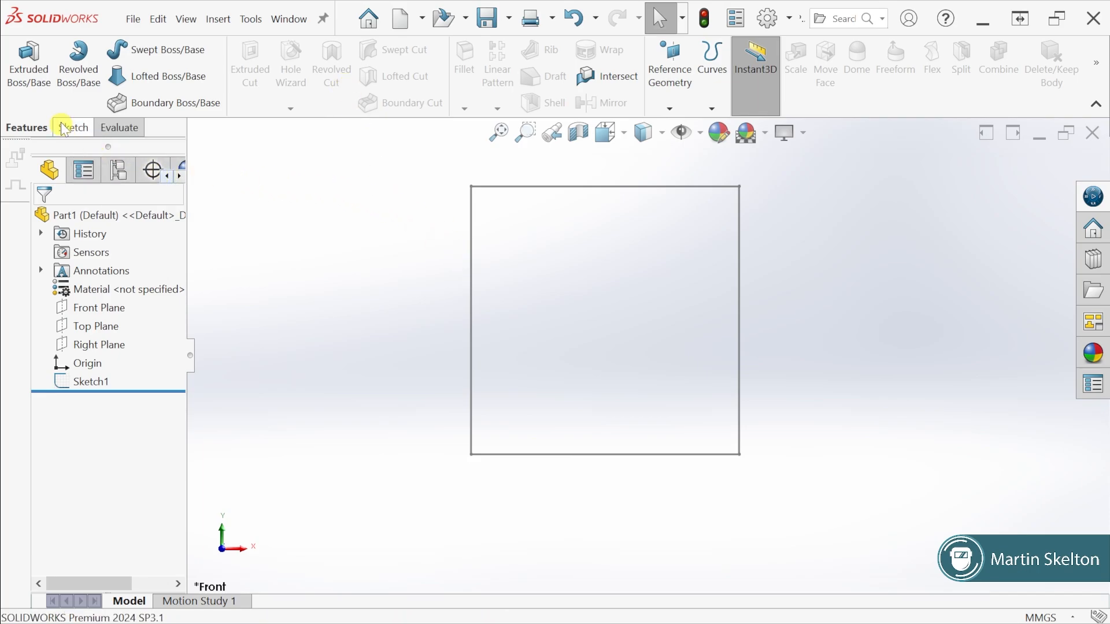
click(35, 76)
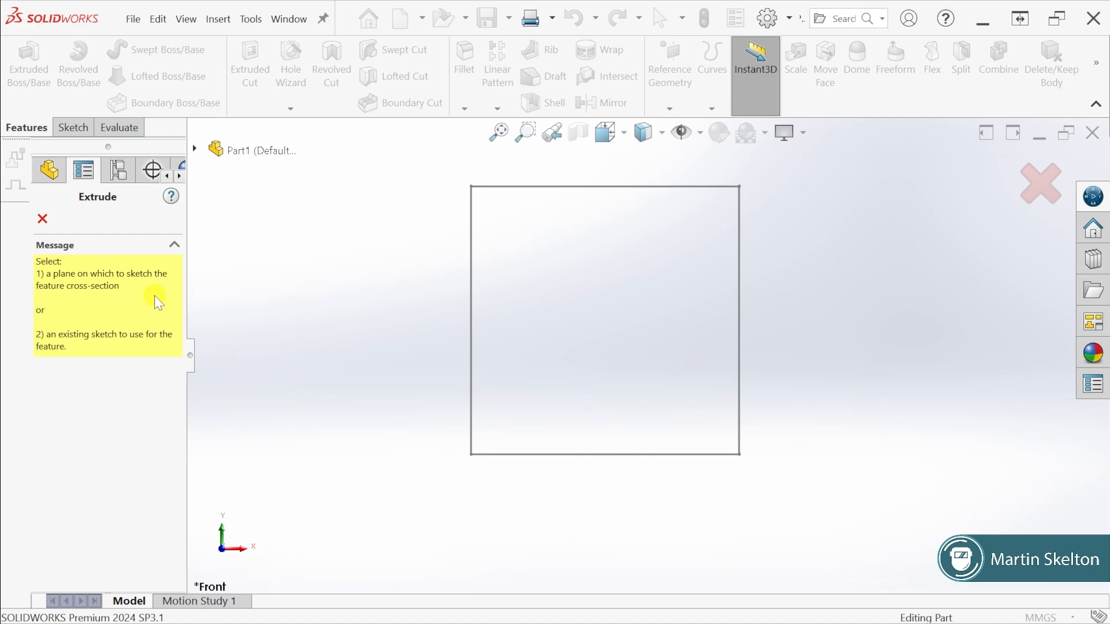
click(572, 189)
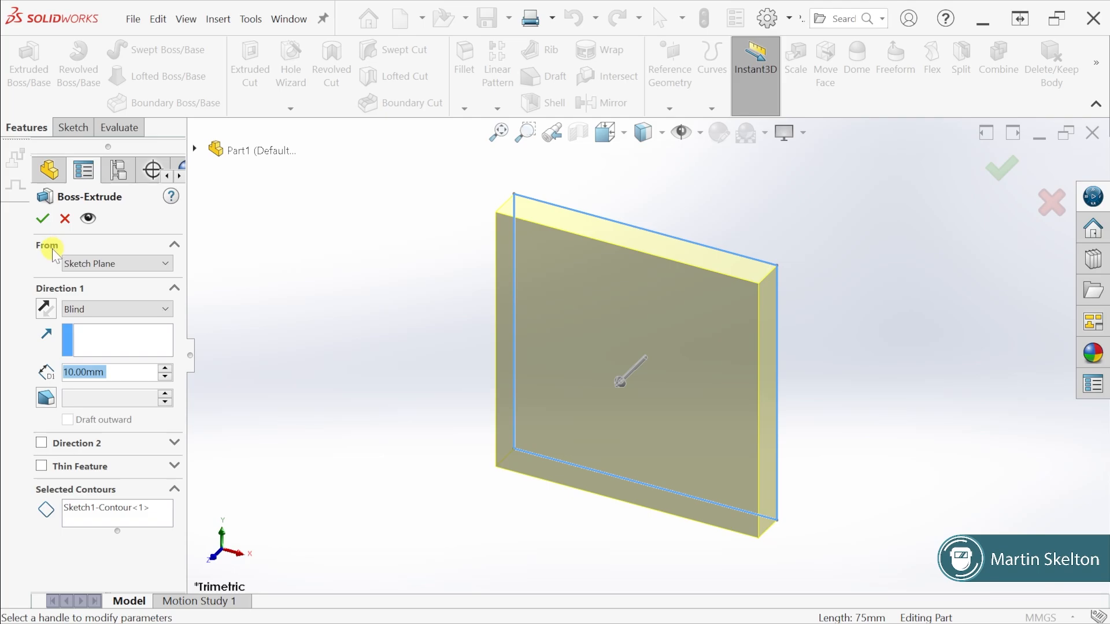
Review the available start conditions and the Direction 1 end conditions for the extrusion
click(169, 265)
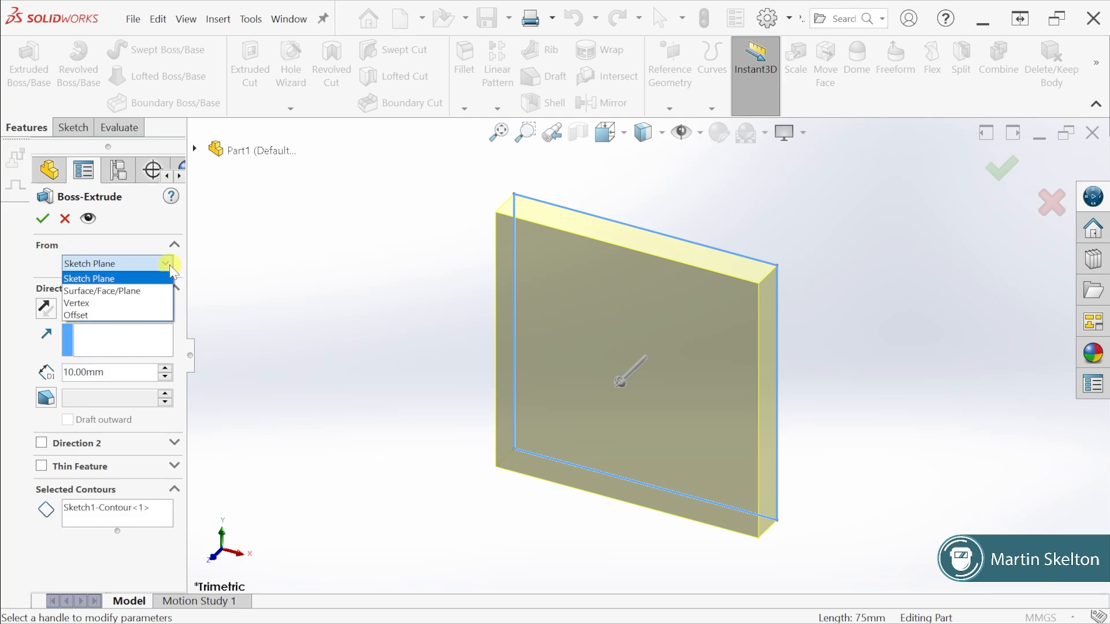
click(169, 264)
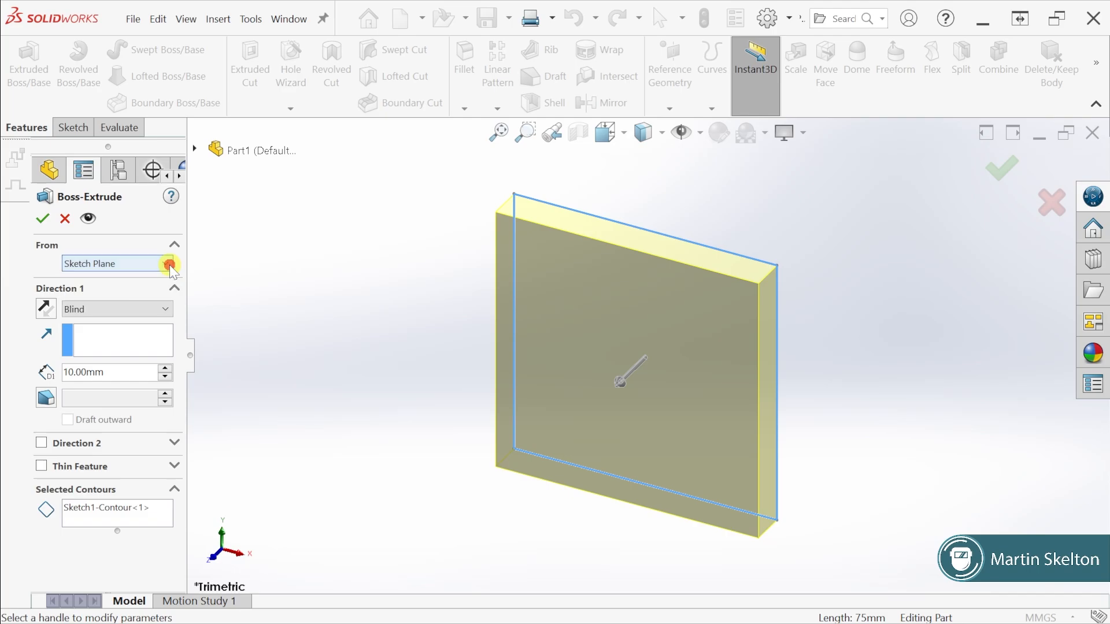
click(167, 310)
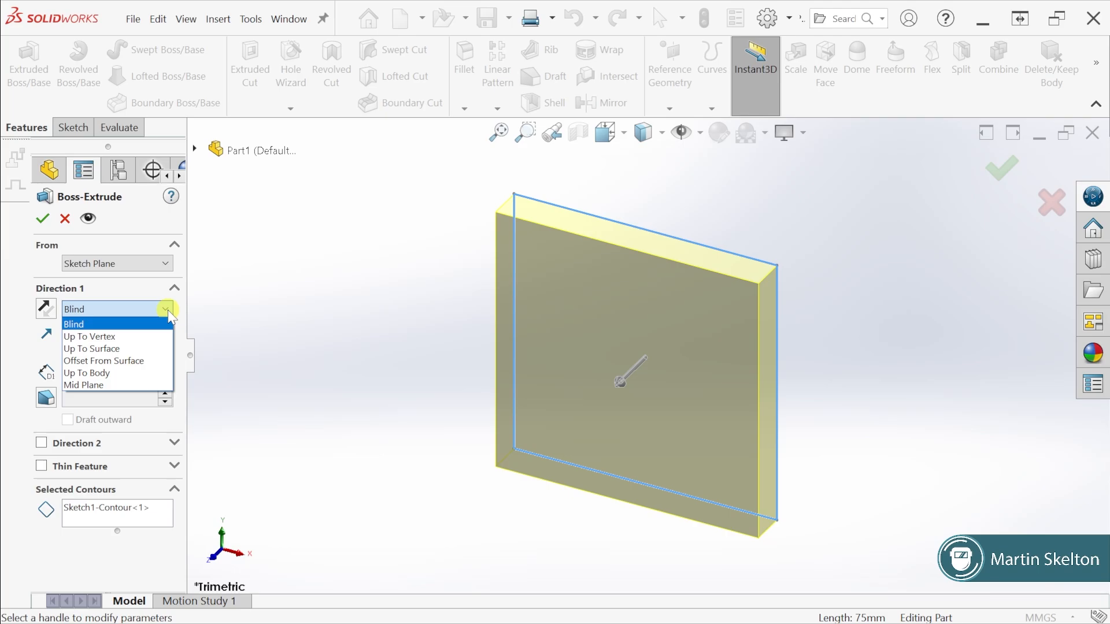
click(168, 310)
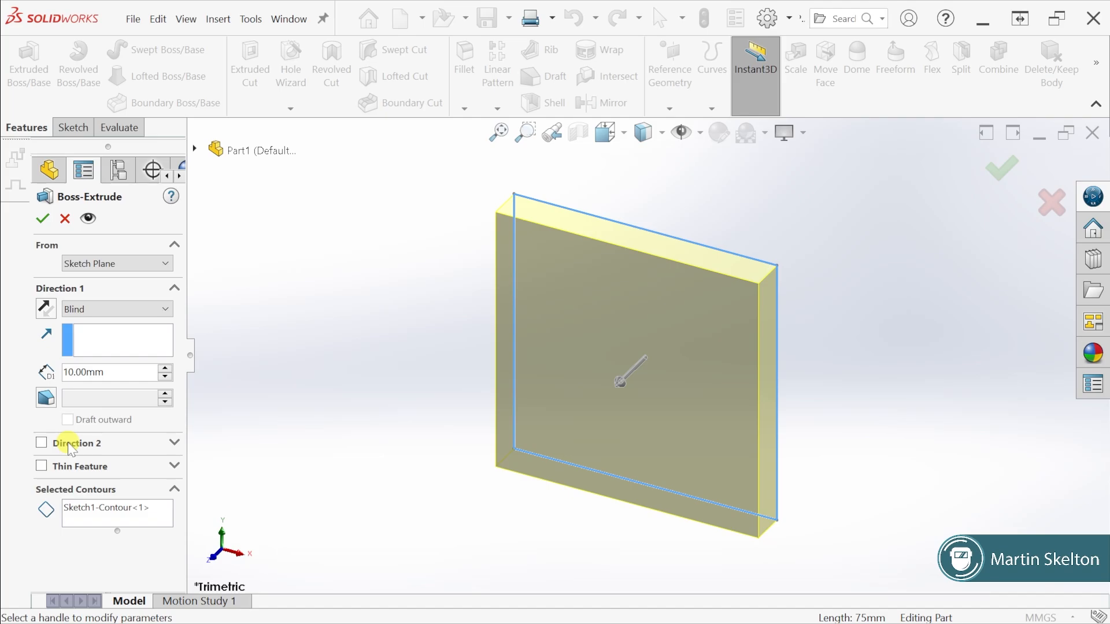
Try a 30 mm second direction and a 10 mm one-direction thin feature on the extrusion, turning each option off again
click(41, 443)
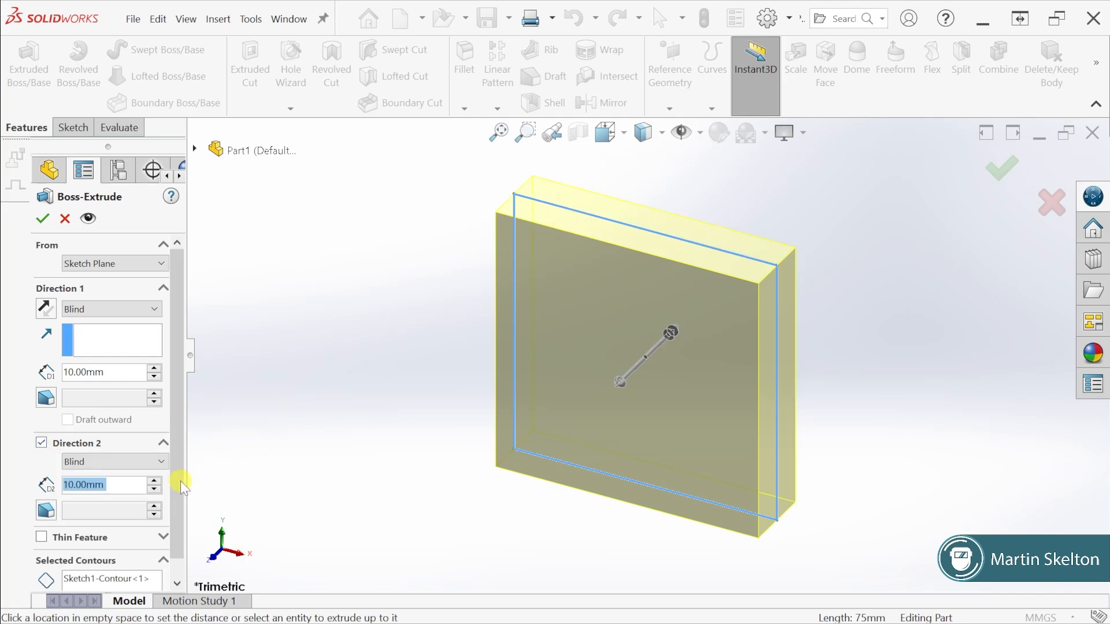
click(154, 481)
click(154, 481)
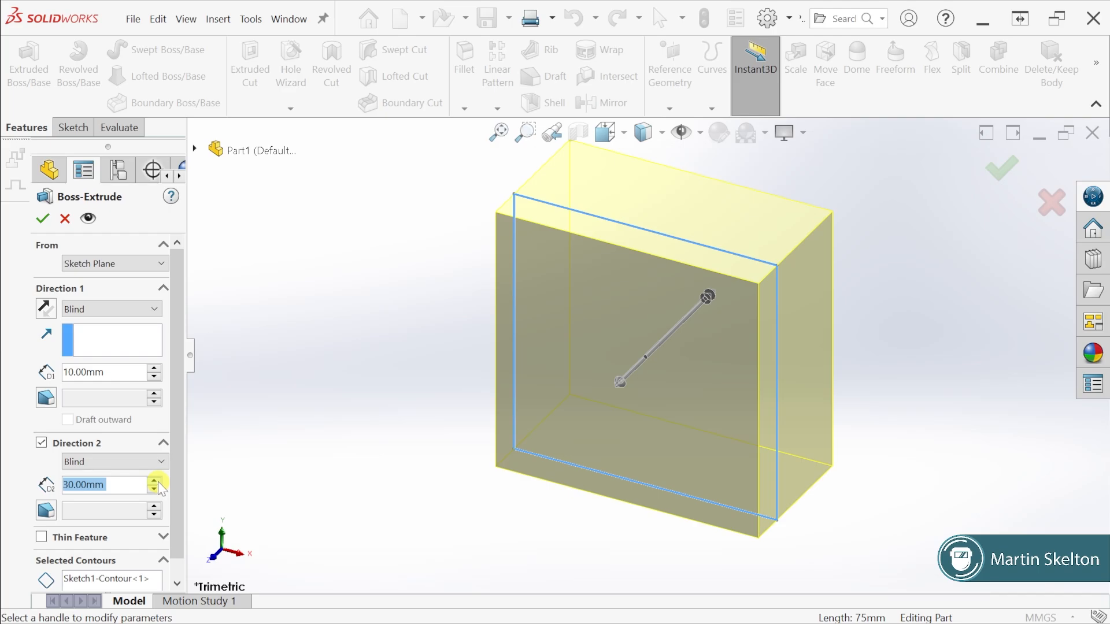
click(43, 442)
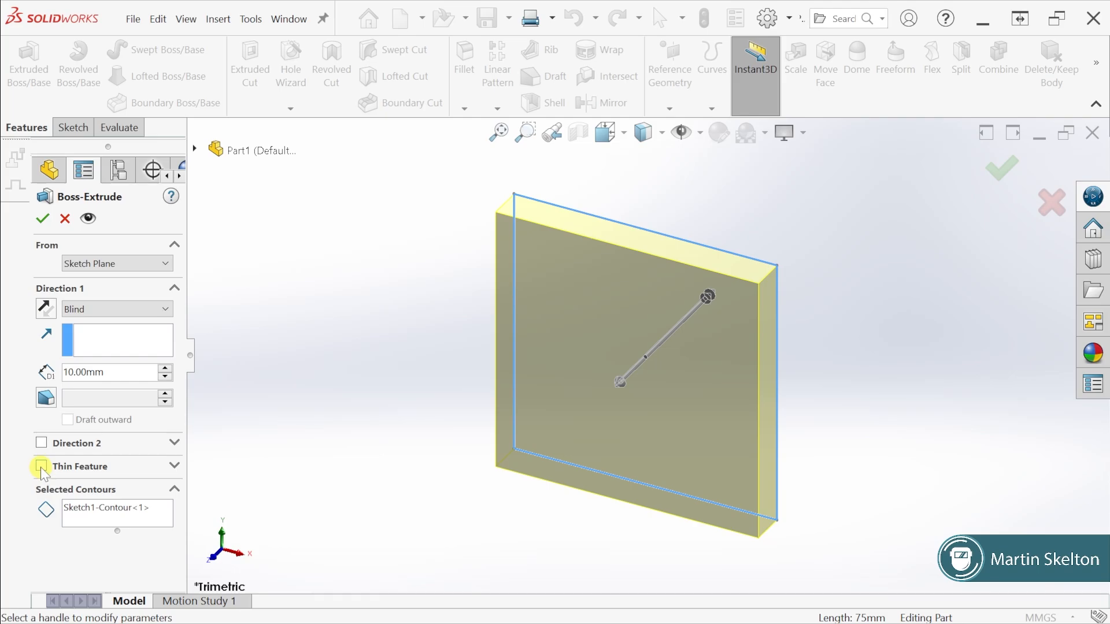
click(40, 468)
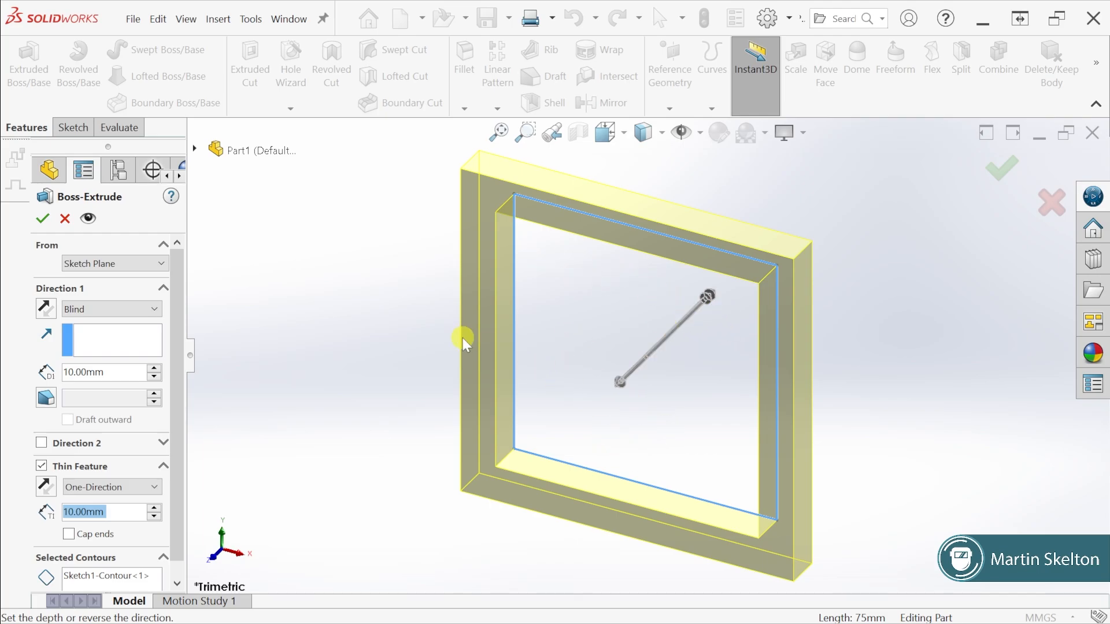
click(41, 466)
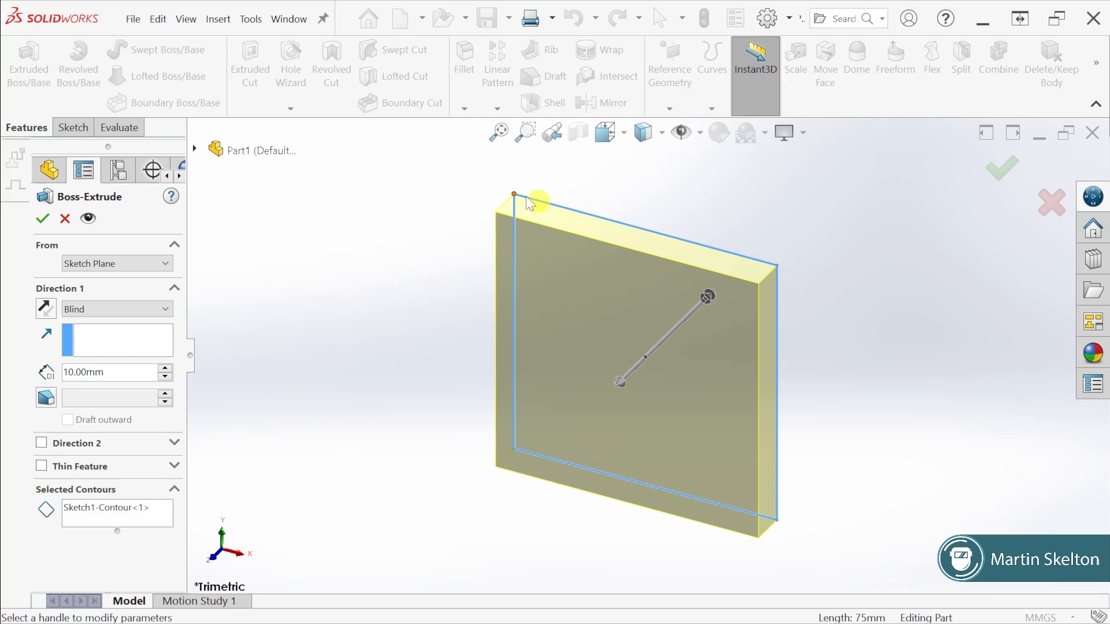
Extrude the square sketch as a Blind boss 10 mm deep from the sketch plane and clear the selection
click(44, 217)
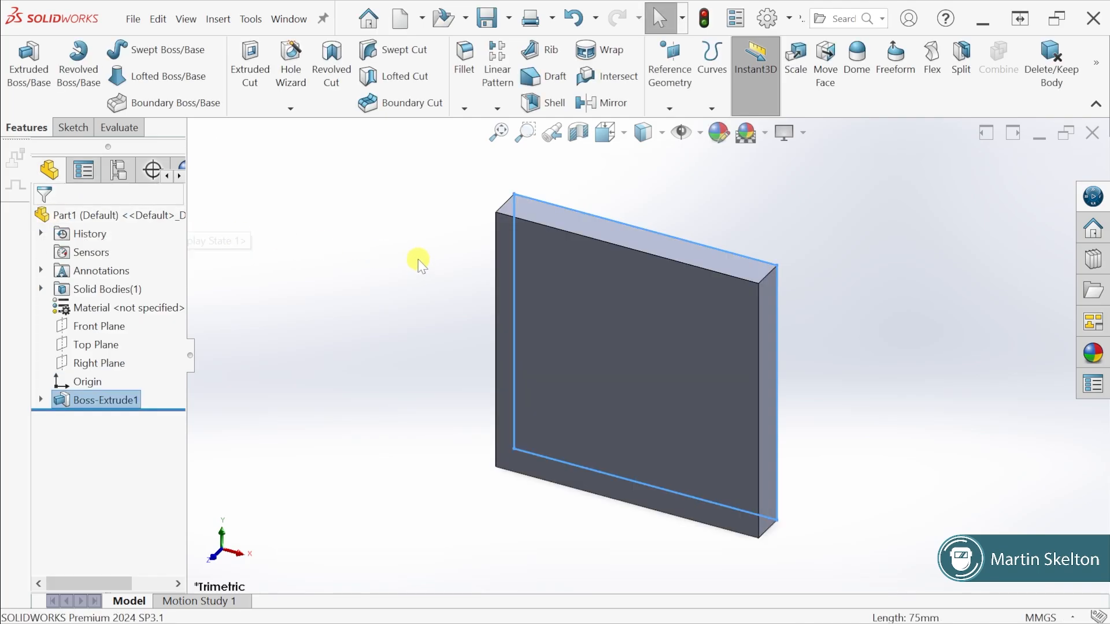
click(419, 261)
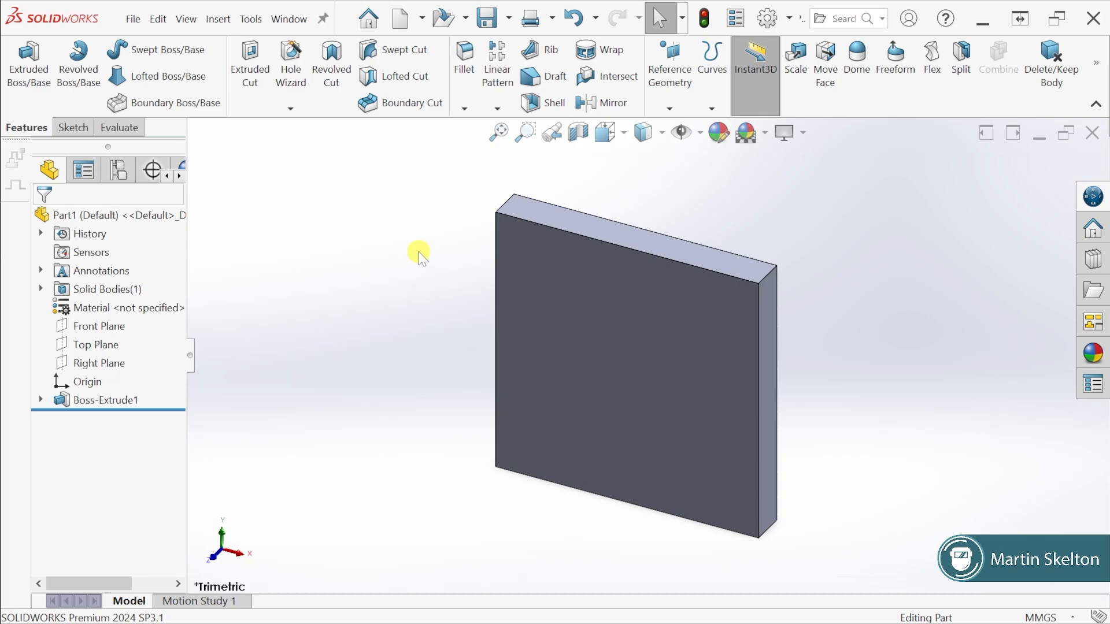
scroll(447, 276, down, 1)
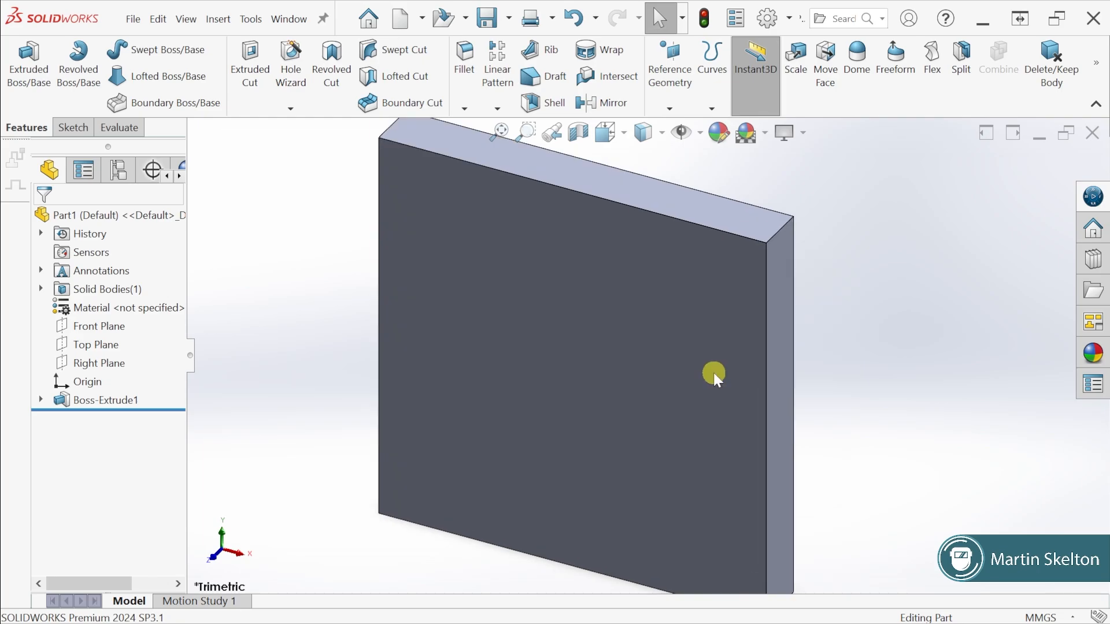
scroll(740, 380, up, 4)
middle_drag(743, 366, 545, 349)
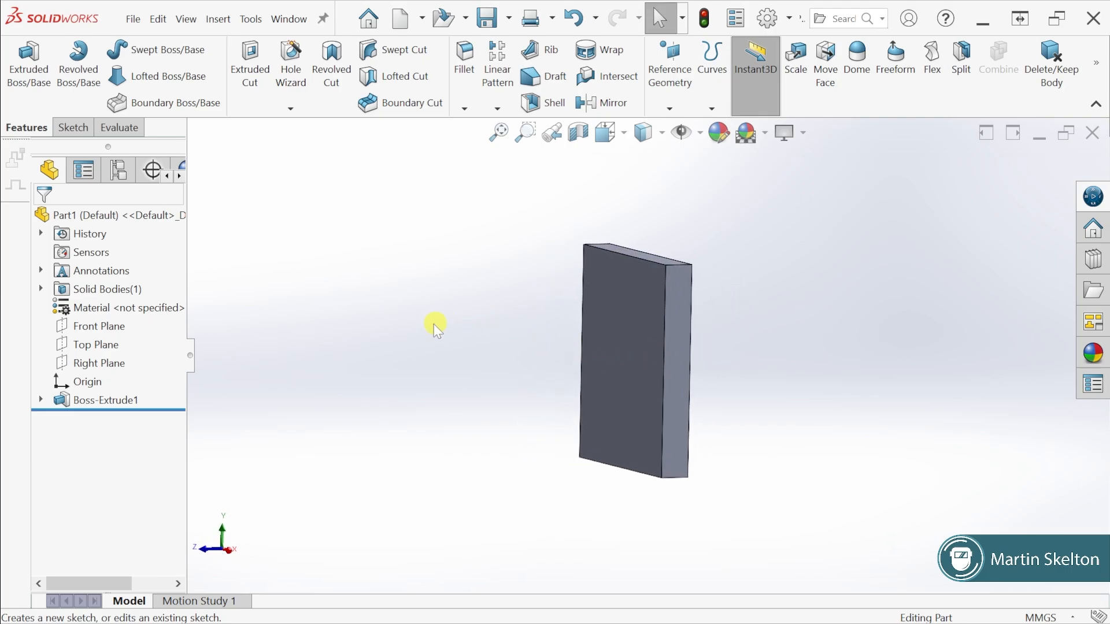
Assign 1060 Alloy as the part's material and replace it with Copper
right_click(148, 310)
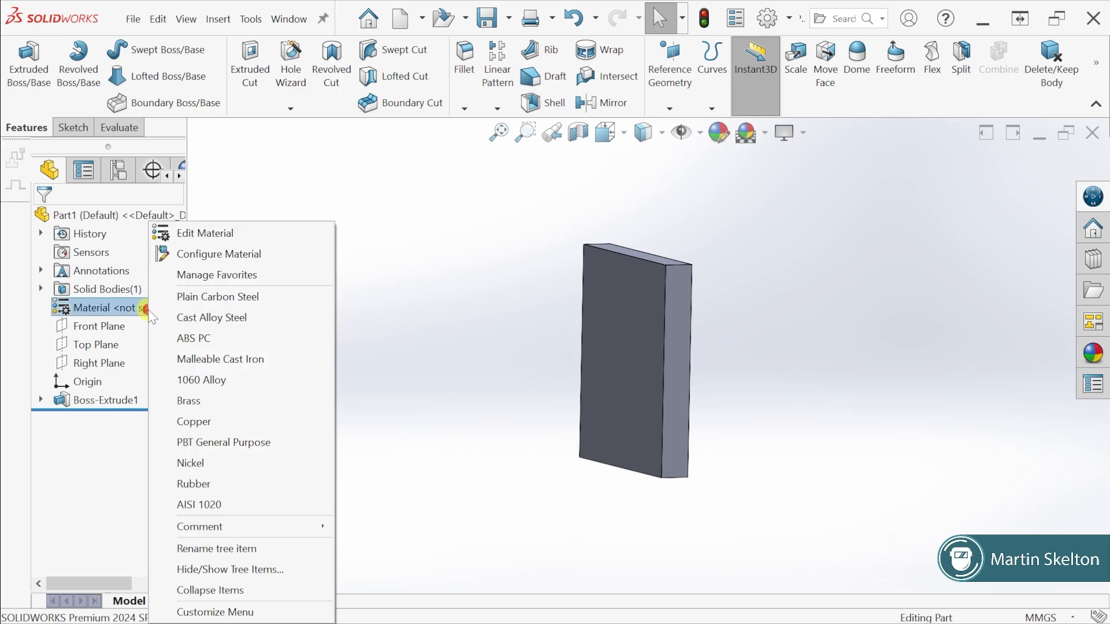
click(220, 379)
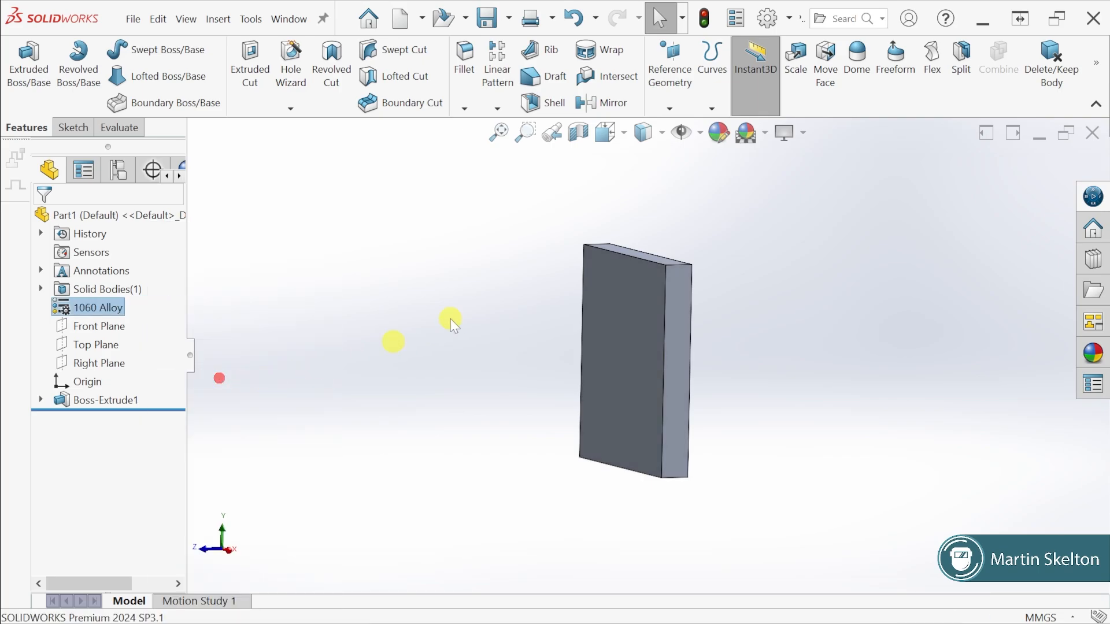
right_click(113, 309)
click(200, 425)
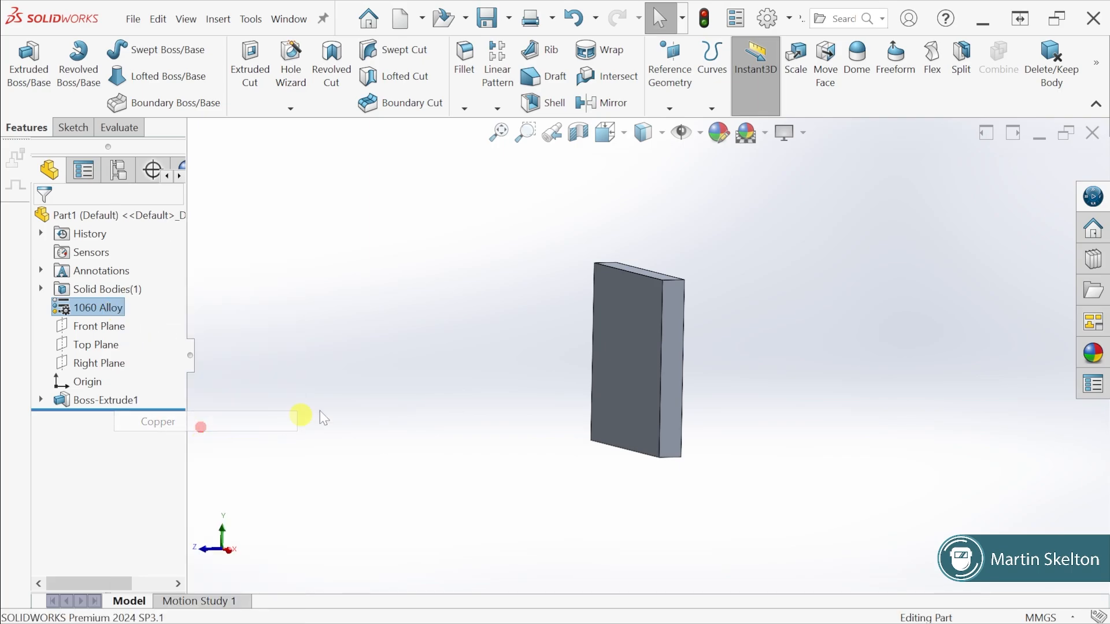
middle_drag(487, 345, 607, 365)
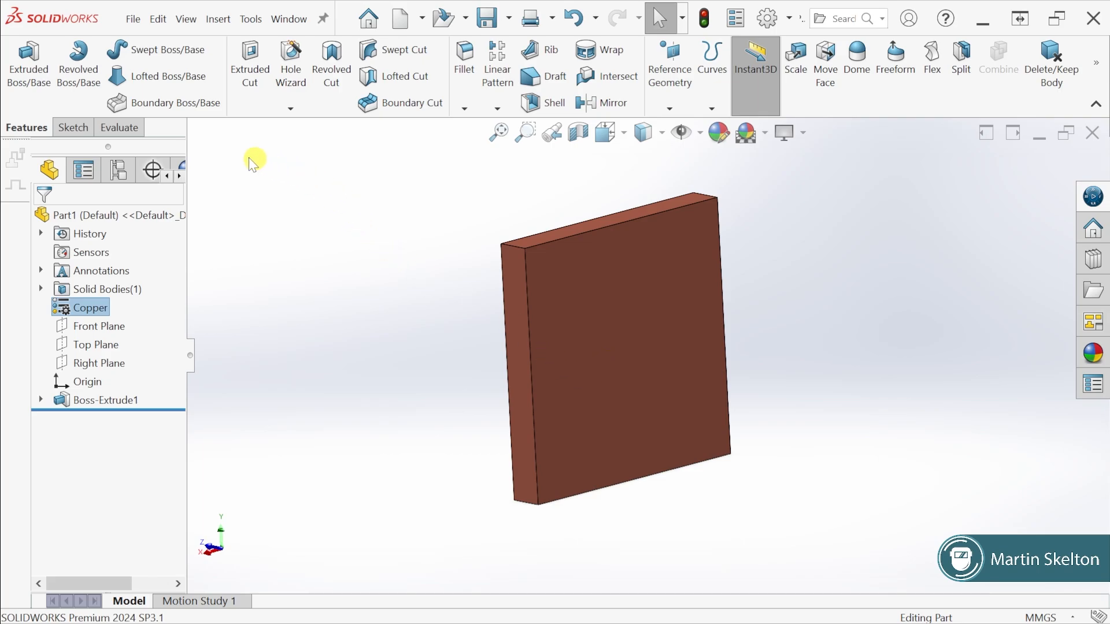
Check the mass properties of the copper block, close the report and clear the selection
click(118, 127)
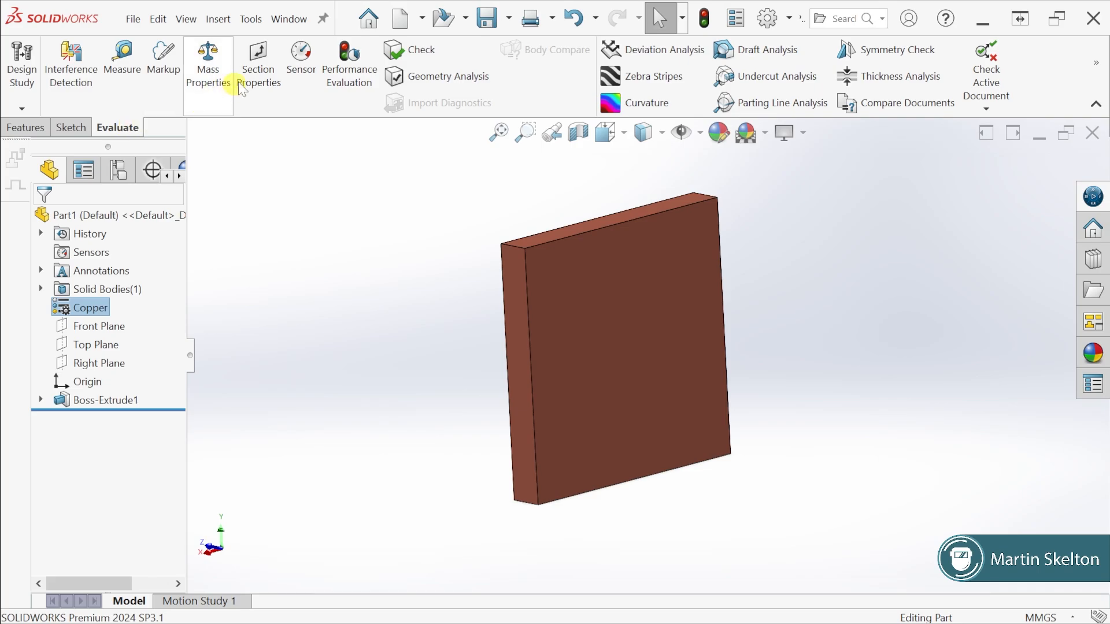
click(208, 64)
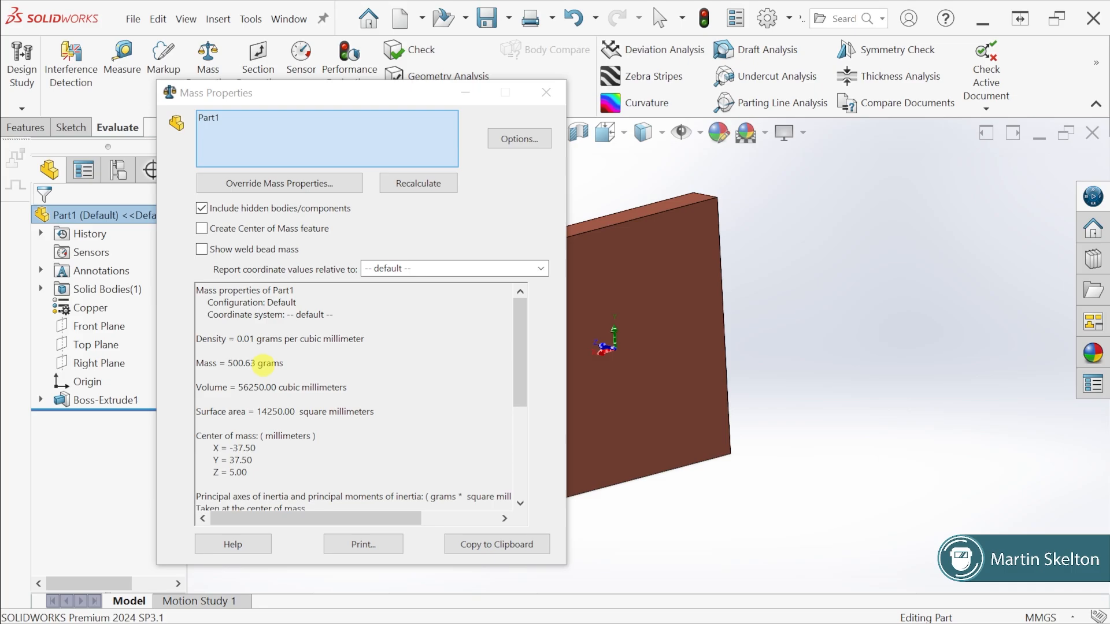
click(546, 92)
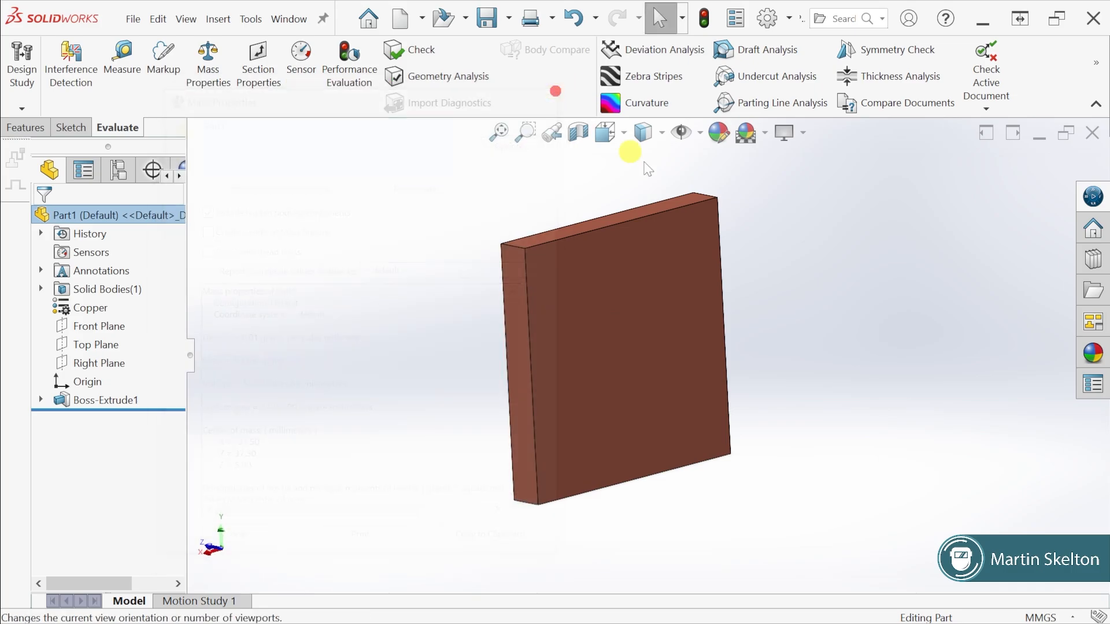
click(819, 285)
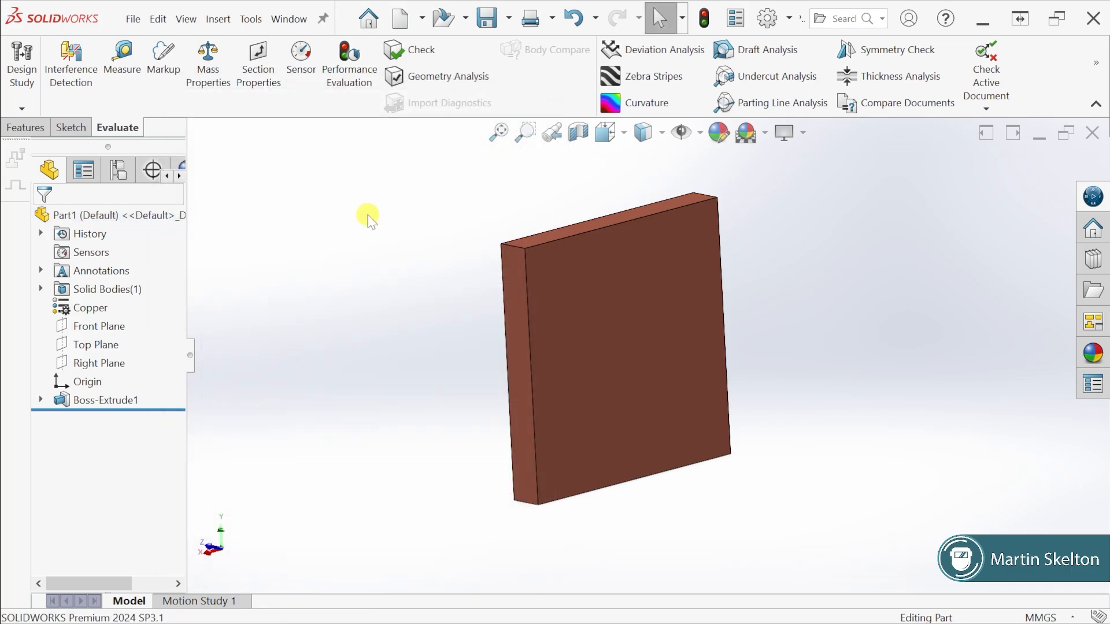
Save the part as "Exercise 1 - Block" in the Starting Tutorials folder, using the SOLIDWORKS Part file type
click(135, 21)
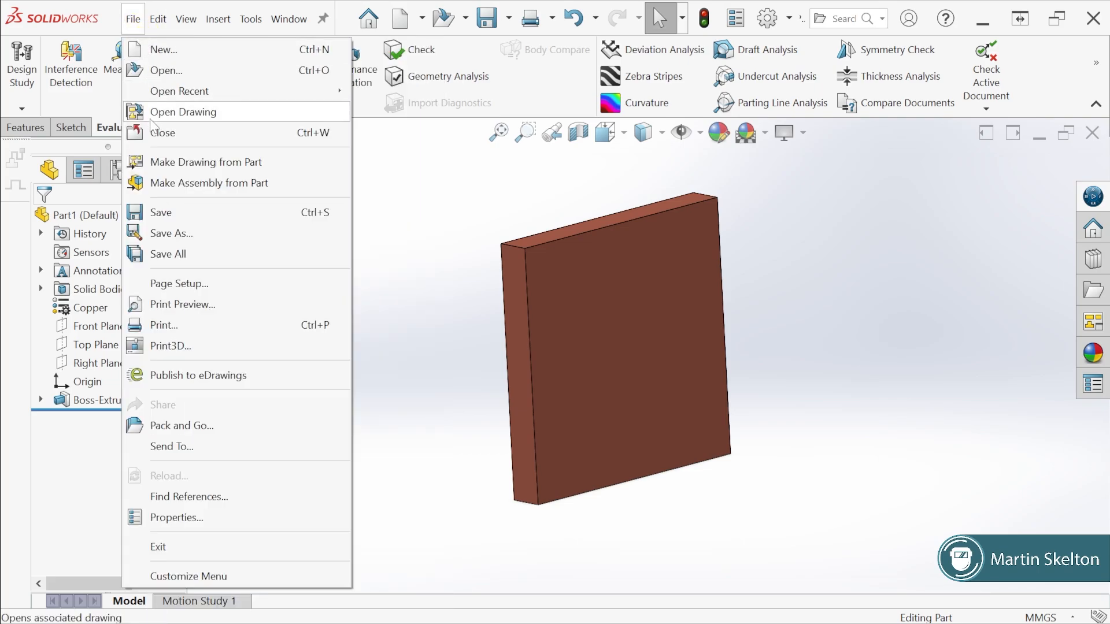
click(177, 234)
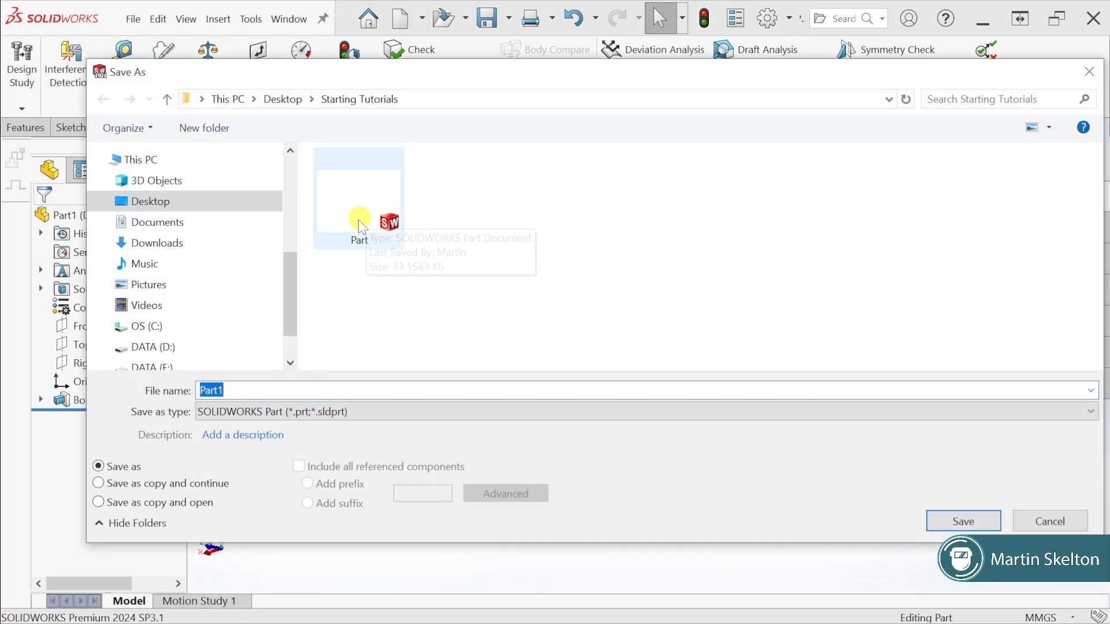
click(224, 391)
drag(225, 391, 193, 391)
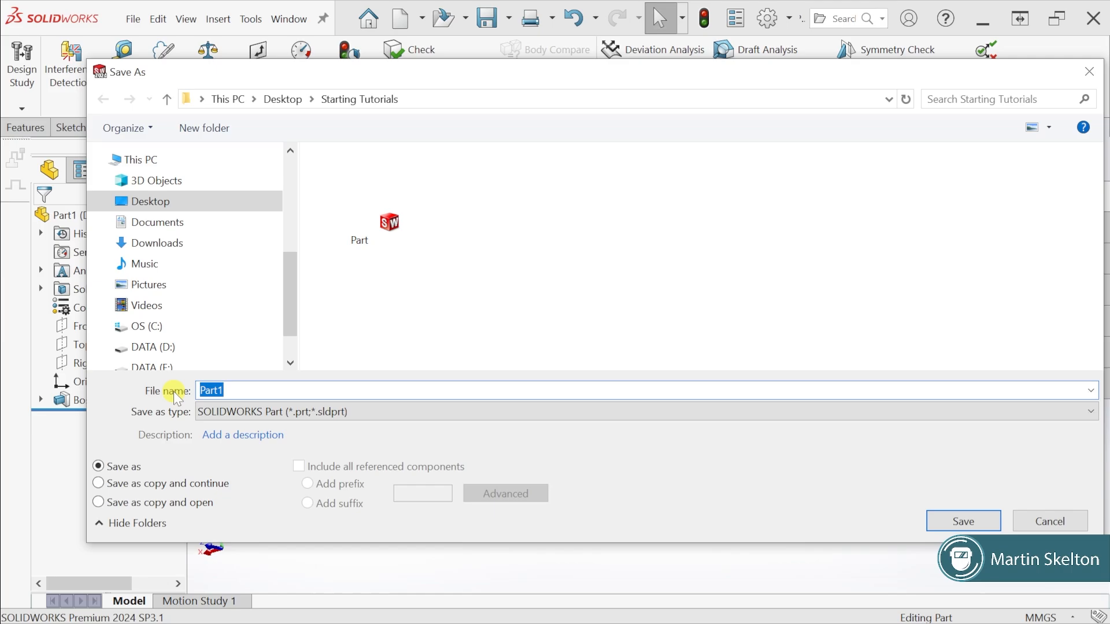
text(EXer)
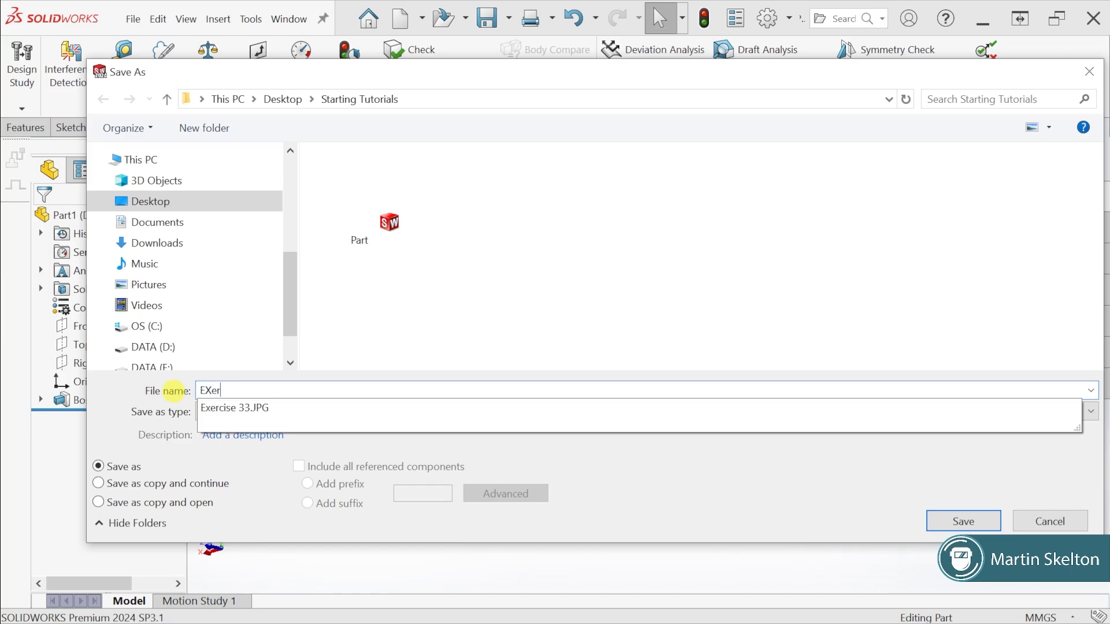
text(cise 1 -)
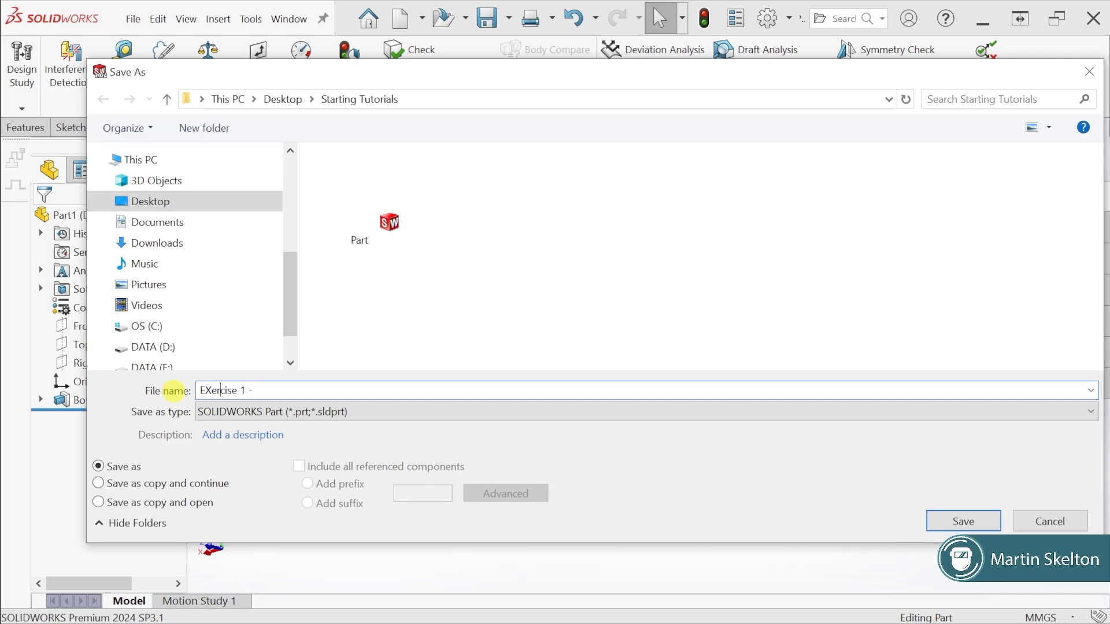
key(Left)
key(Left)
key(BackSpace)
text(x)
text(Block)
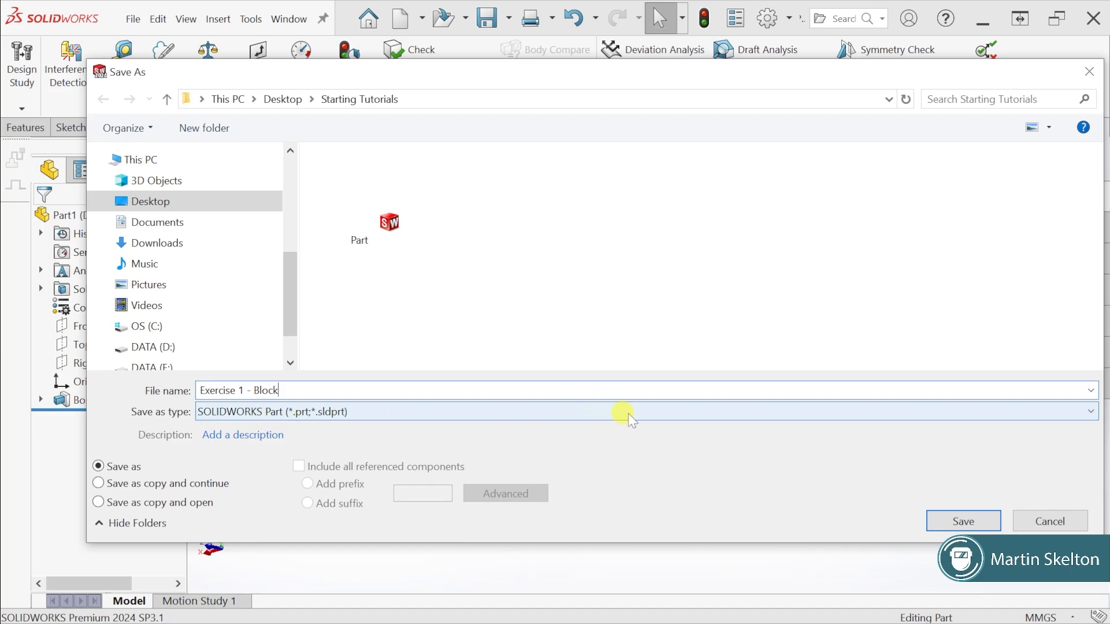
click(985, 527)
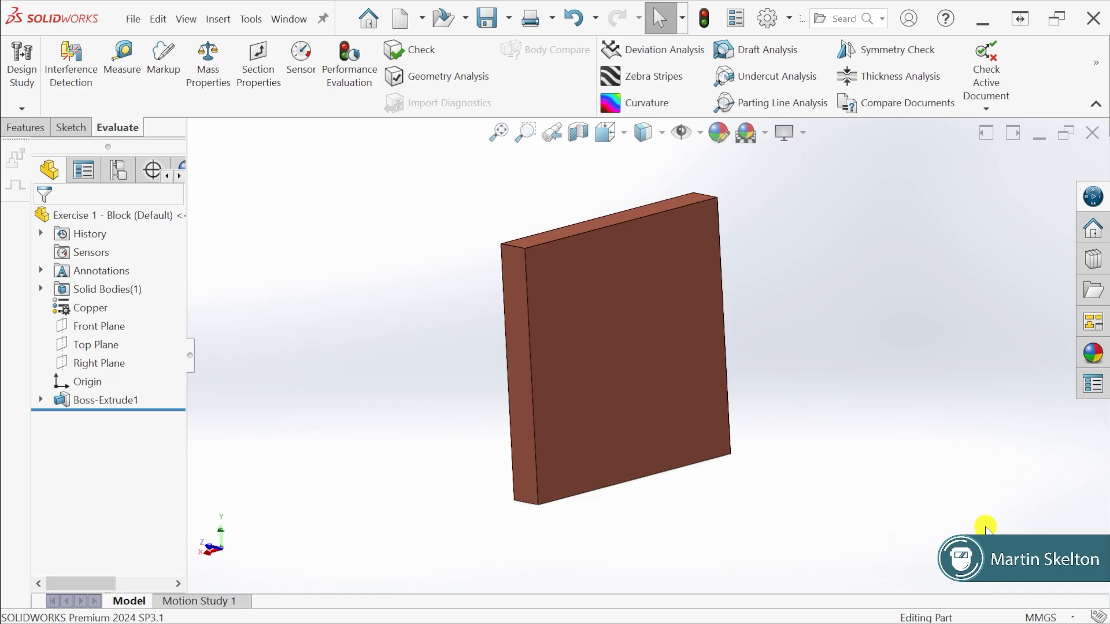
middle_drag(826, 448, 815, 472)
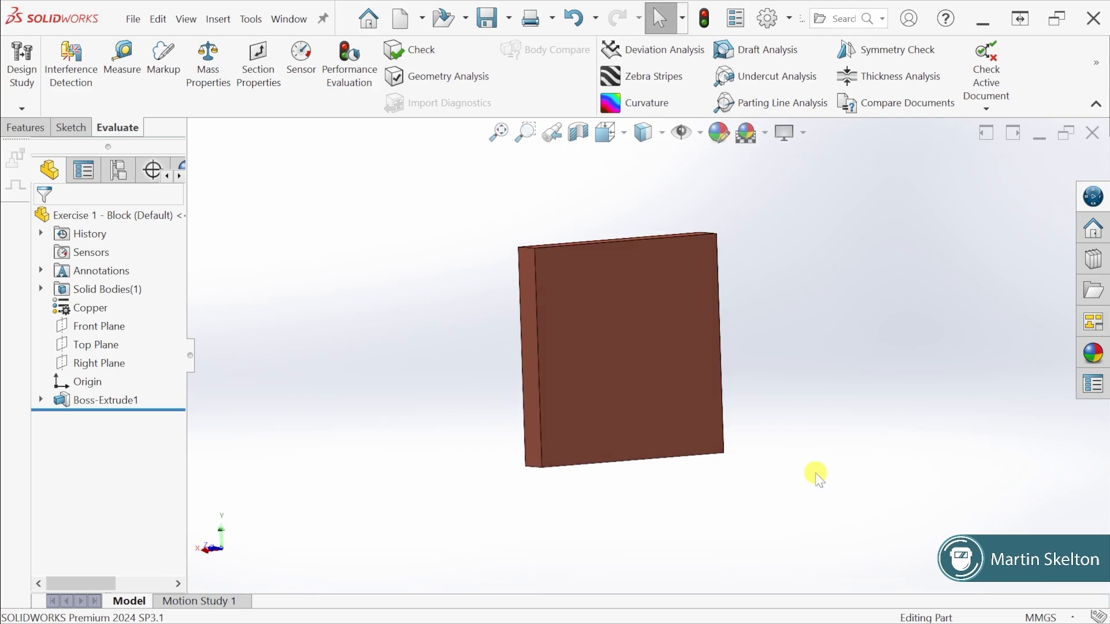